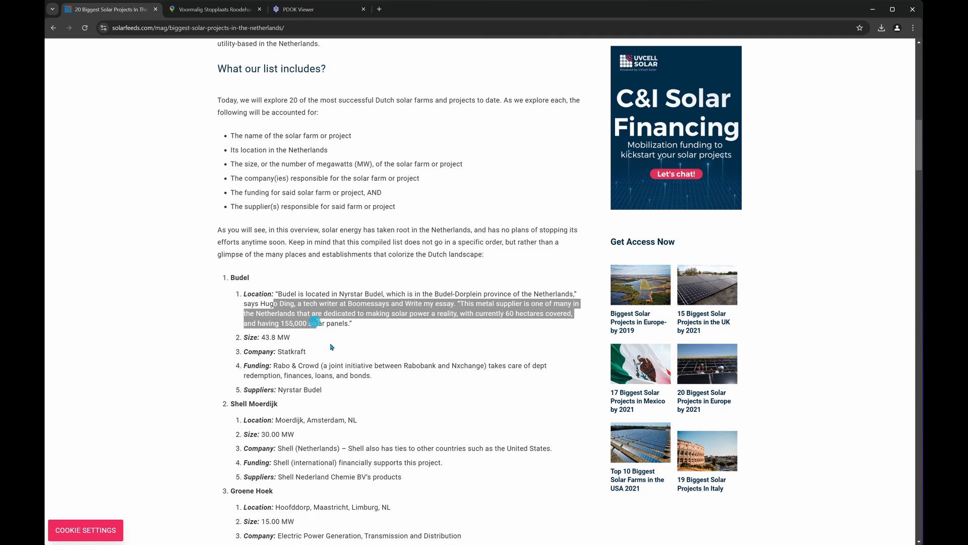
Review the locations and sizes in the list of Dutch solar projects, down to the Zonnepark Woldjerspoor entry
left_click(331, 345)
scroll(332, 346, "down", 1)
scroll(332, 347, "down", 1)
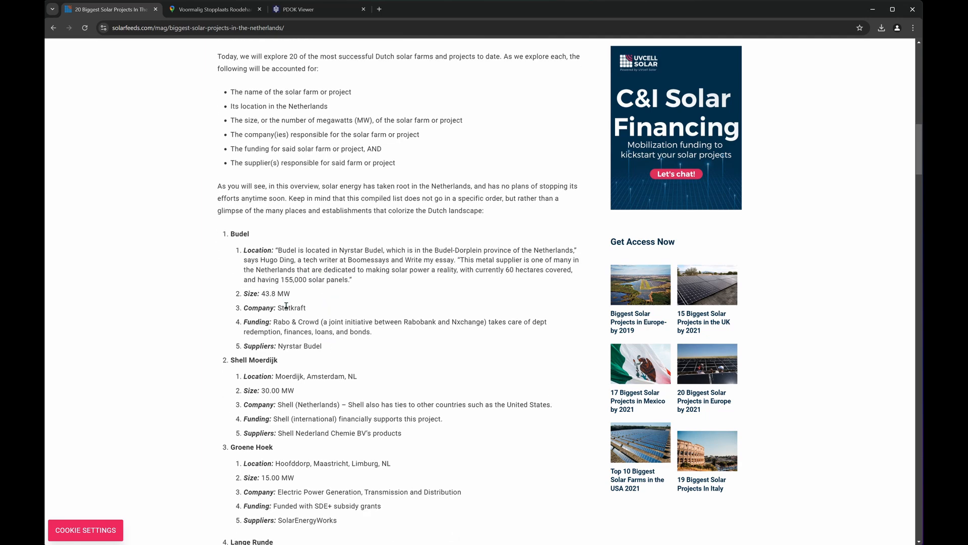
left_click_drag(261, 294, 276, 294)
left_click_drag(266, 390, 280, 391)
scroll(341, 380, "down", 5)
scroll(341, 380, "down", 5)
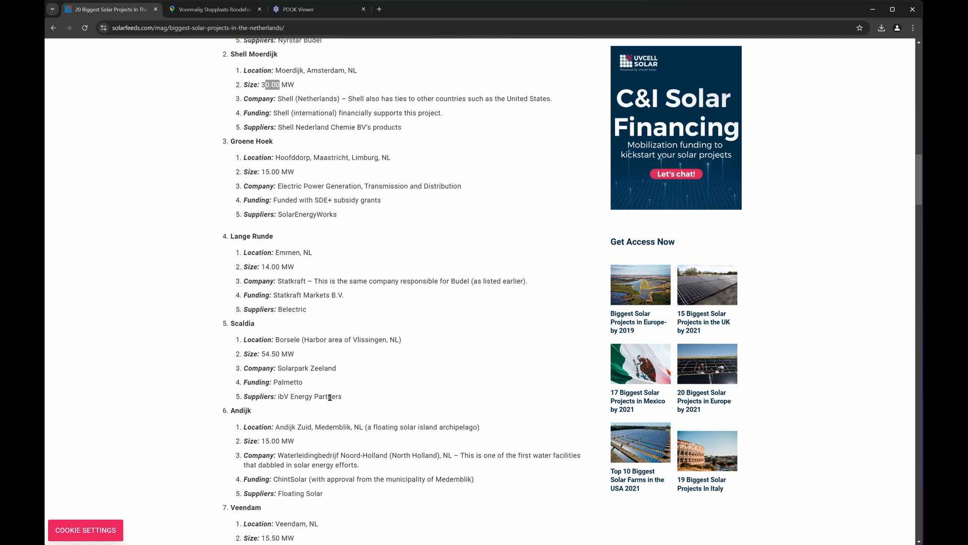
scroll(280, 376, "down", 2)
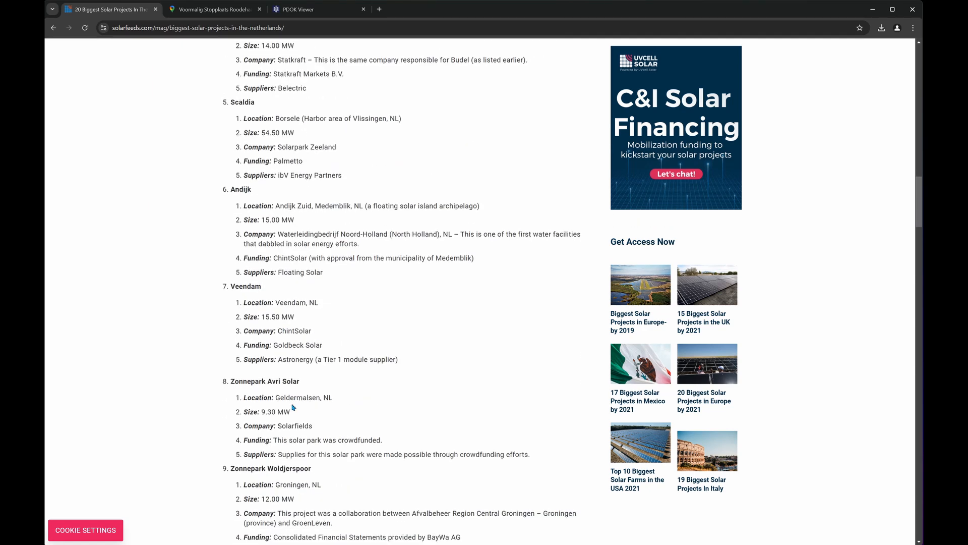
left_click_drag(235, 385, 259, 384)
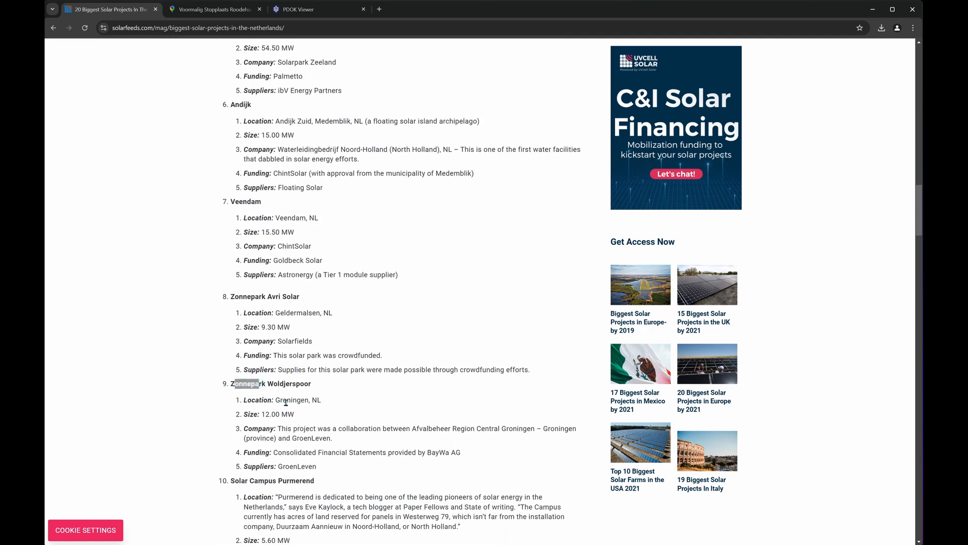
left_click(280, 392)
Switch to the Google Maps satellite view and examine the Zonnepark Woldjerspoor site beside the canal
left_click(208, 10)
scroll(438, 347, "down", 3)
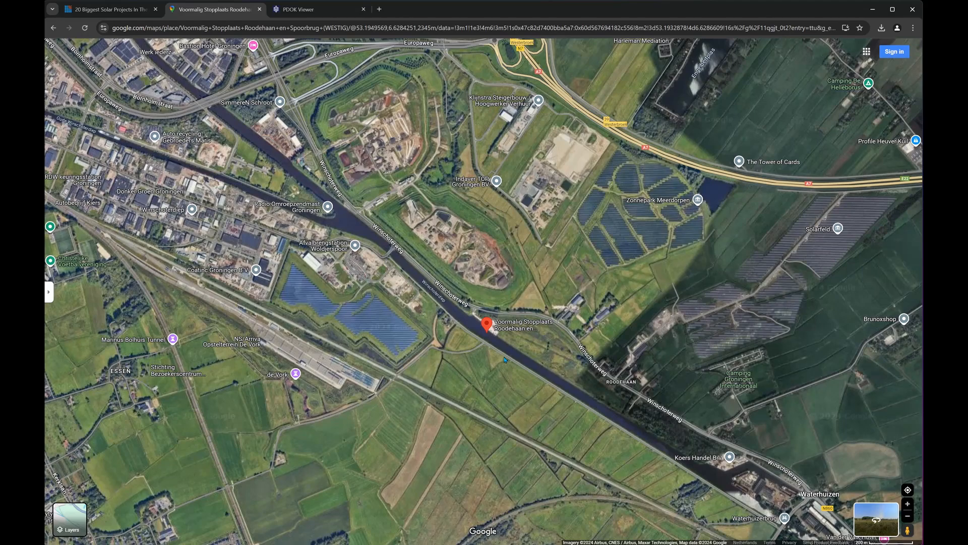
scroll(505, 359, "up", 5)
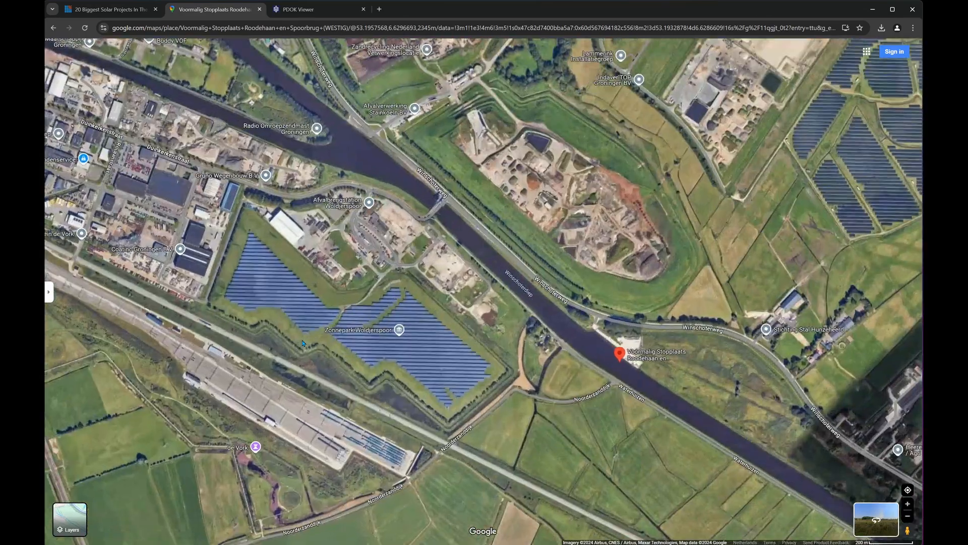
scroll(246, 294, "up", 2)
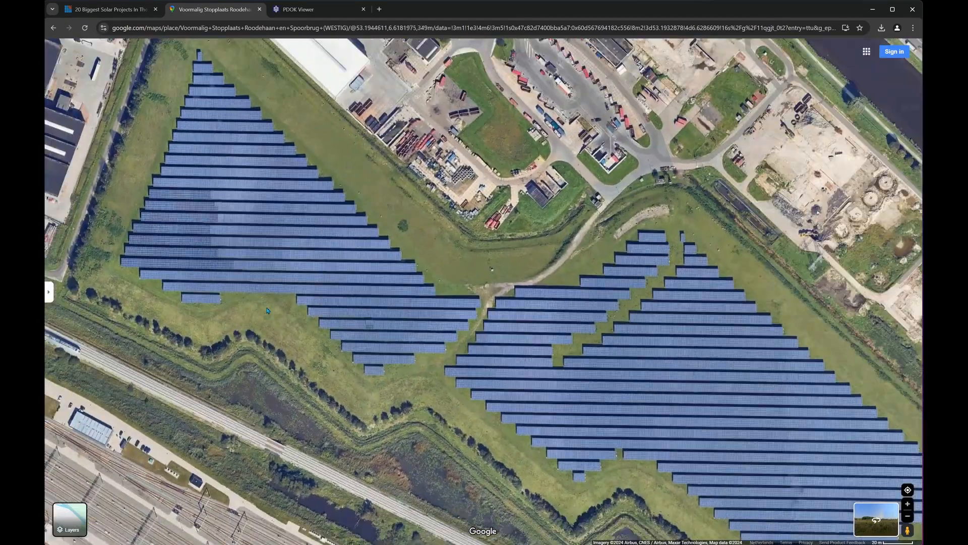
scroll(216, 261, "down", 3)
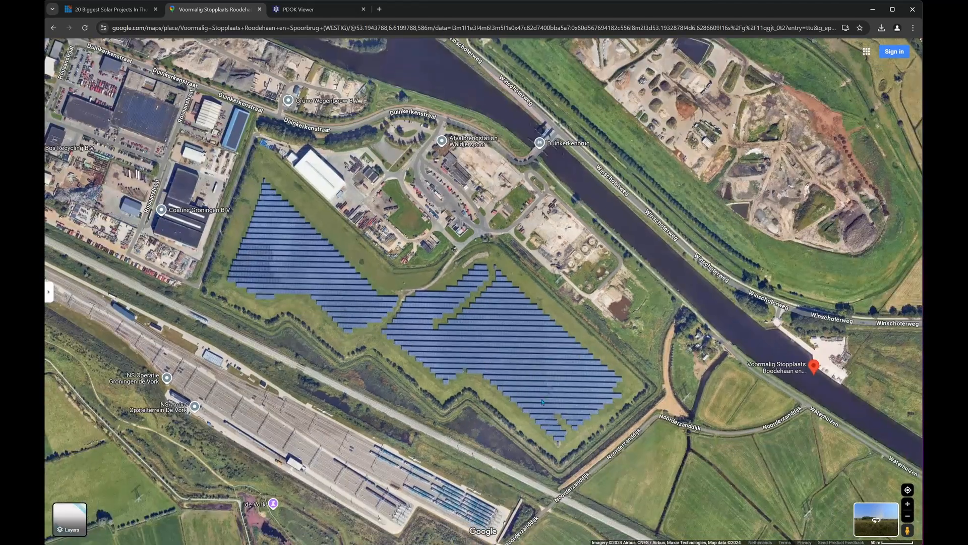
scroll(246, 323, "up", 5)
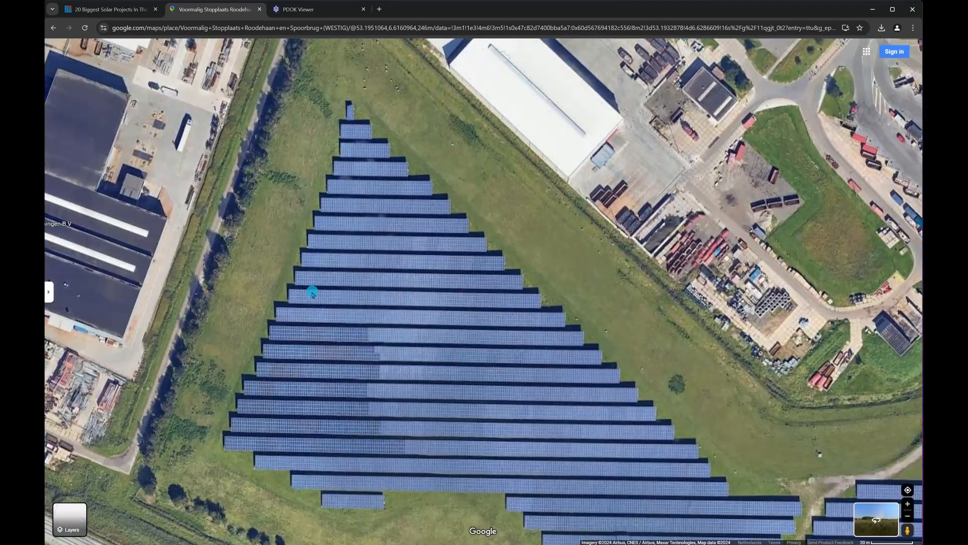
Inspect the short panel rows and open ground at the solar park's northern tip
left_click_drag(351, 158, 354, 225)
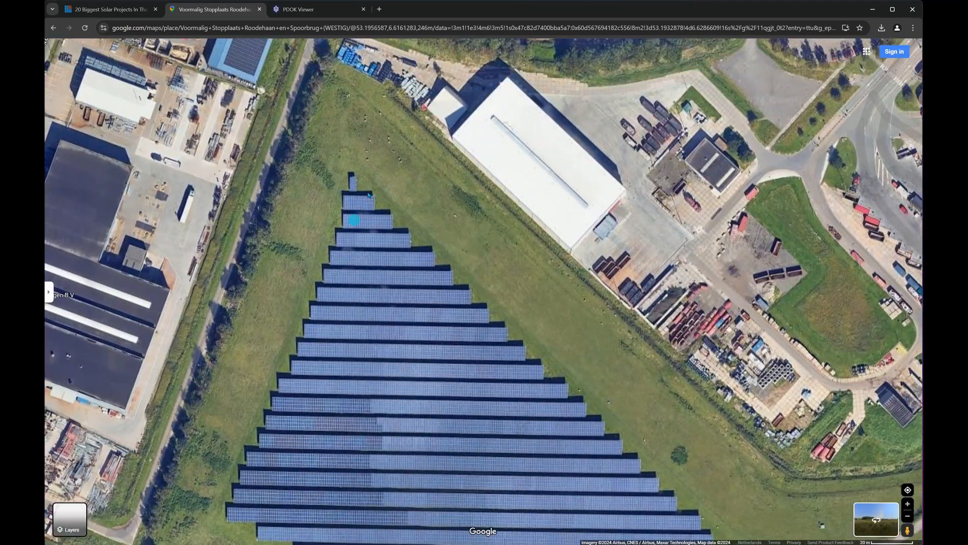
scroll(368, 197, "down", 1)
scroll(368, 197, "up", 3)
scroll(362, 202, "down", 2)
left_click_drag(355, 169, 398, 264)
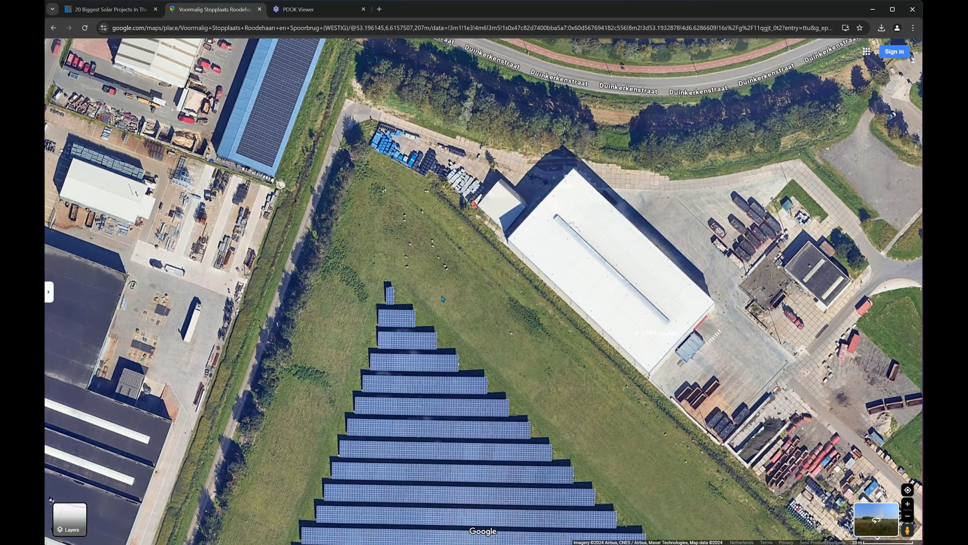
scroll(439, 296, "down", 3)
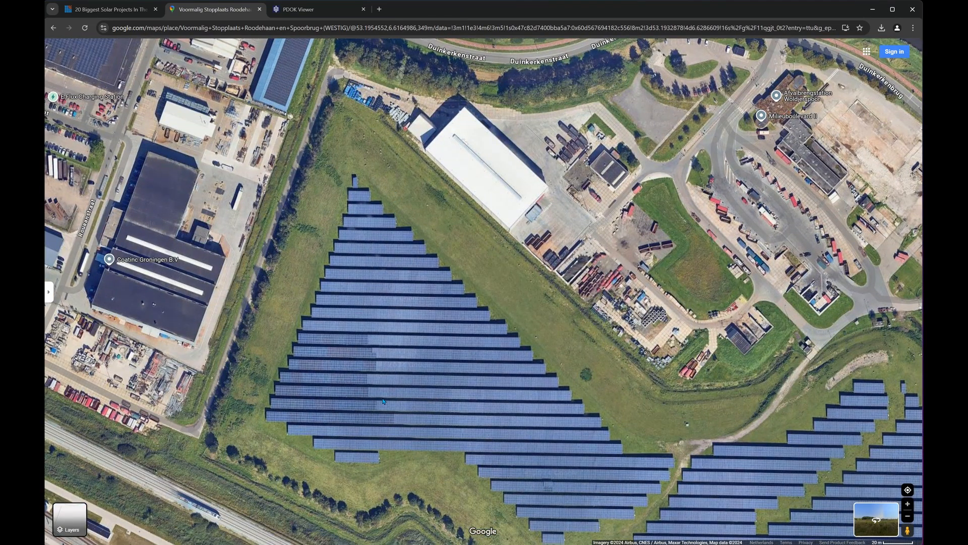
Examine the individual module tables at the solar park's southern tip up close
left_click_drag(372, 424, 303, 330)
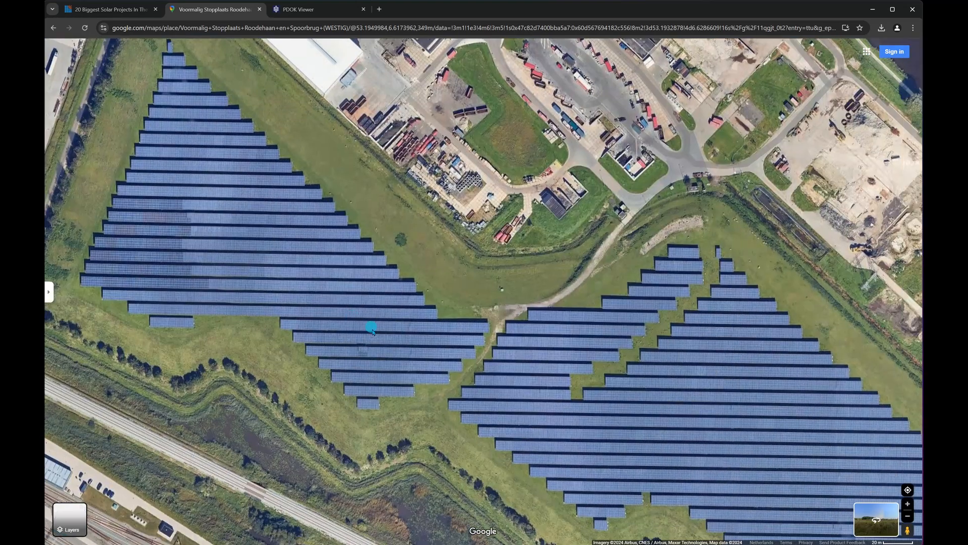
left_click_drag(544, 381, 333, 238)
scroll(658, 506, "up", 5)
left_click_drag(657, 507, 546, 368)
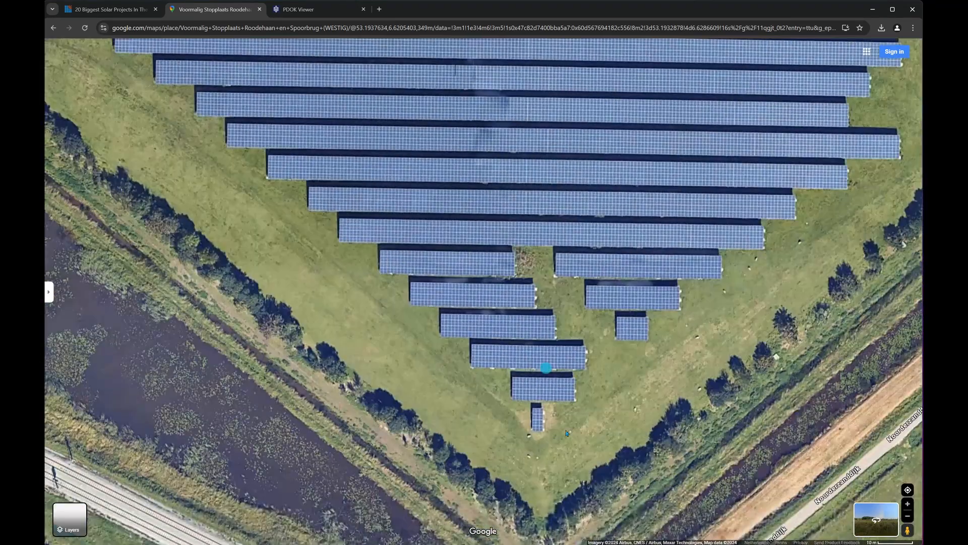
scroll(567, 433, "up", 5)
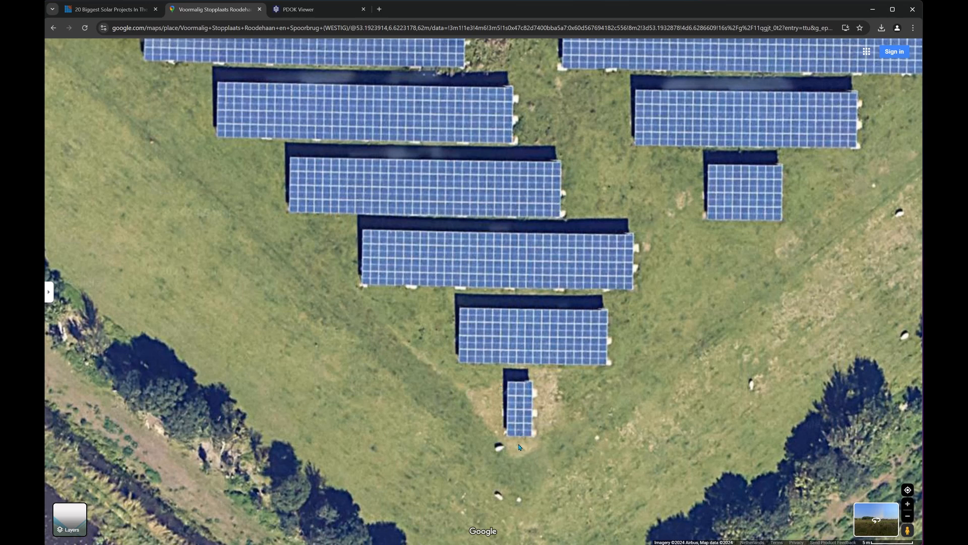
scroll(516, 389, "down", 1)
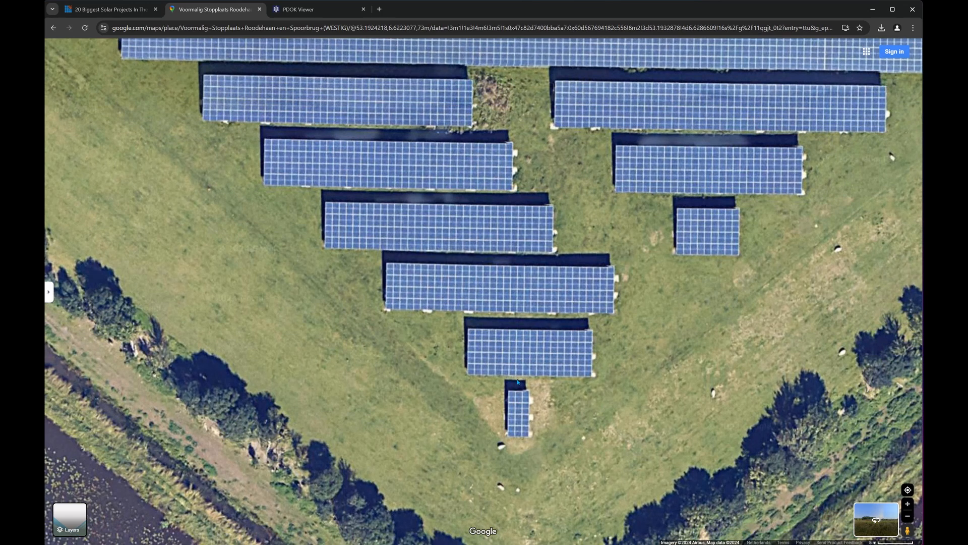
left_click_drag(531, 368, 517, 380)
left_click_drag(526, 190, 459, 309)
Survey the solar park's overall layout and boundary in relation to the railway yard and canal
scroll(509, 323, "down", 3)
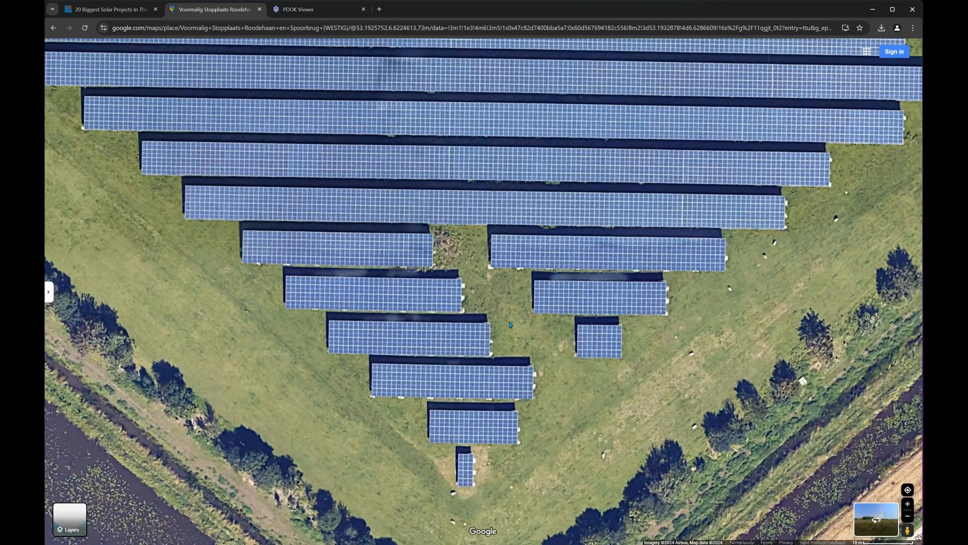
scroll(509, 318, "down", 3)
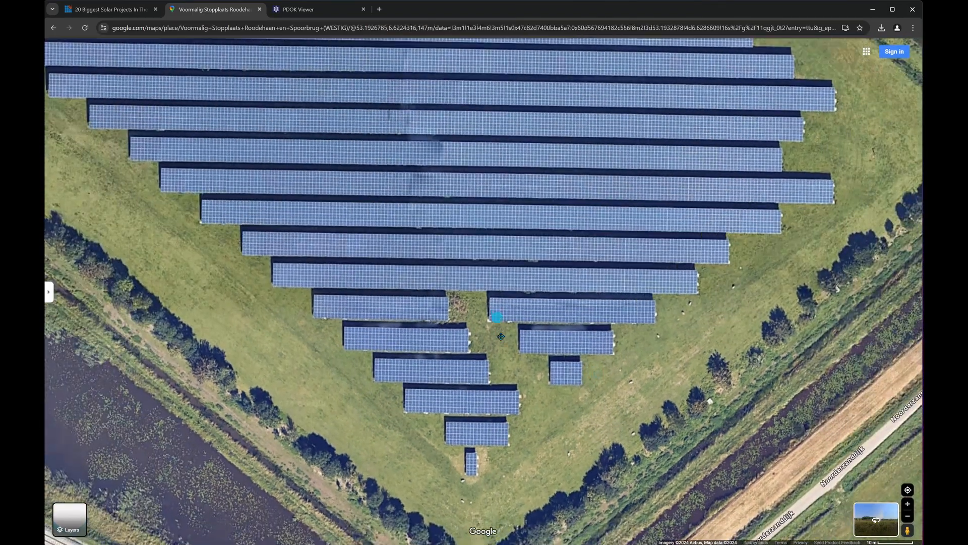
scroll(545, 334, "down", 3)
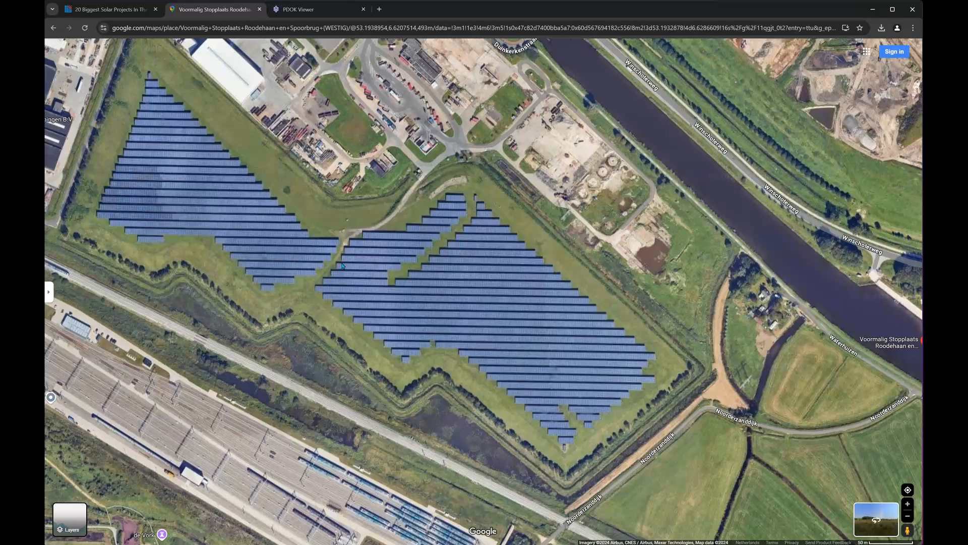
left_click_drag(342, 266, 383, 288)
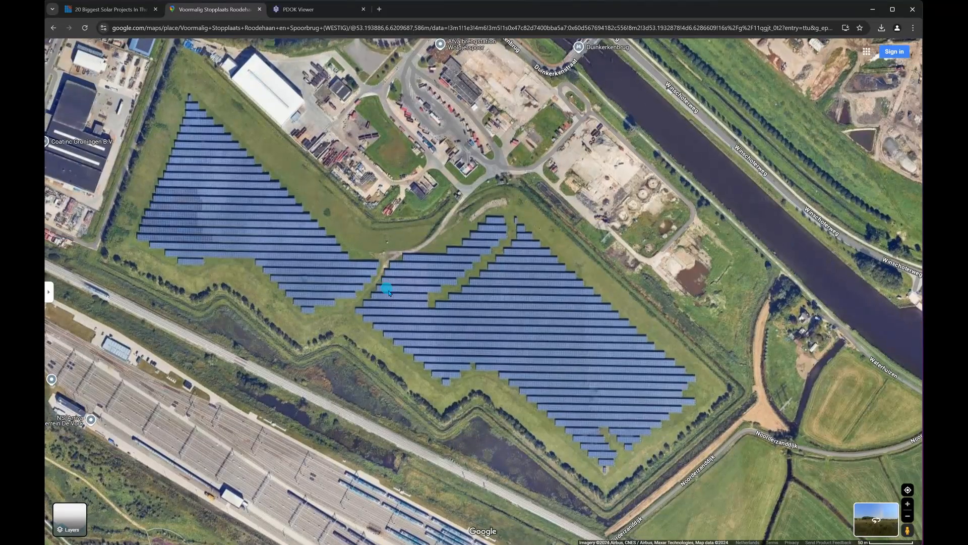
scroll(577, 318, "down", 2)
left_click_drag(577, 317, 528, 308)
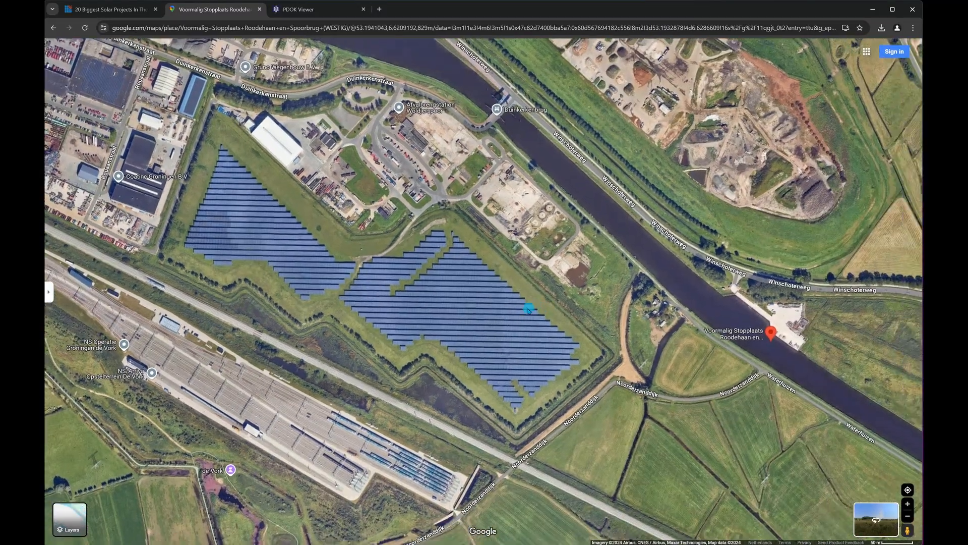
Inspect the large eastern array and the access path separating the solar park's two halves
scroll(456, 313, "up", 4)
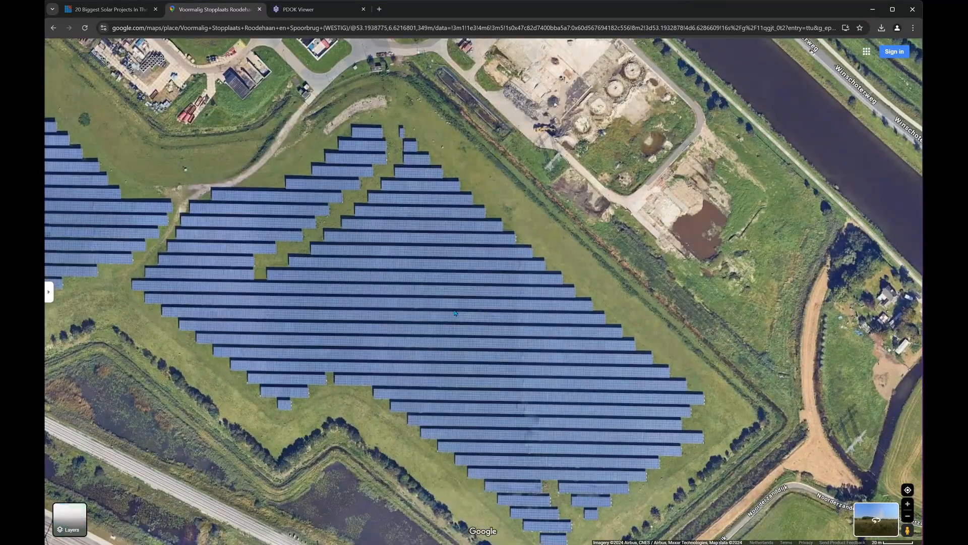
scroll(430, 314, "down", 1)
left_click_drag(335, 285, 429, 313)
scroll(387, 294, "down", 2)
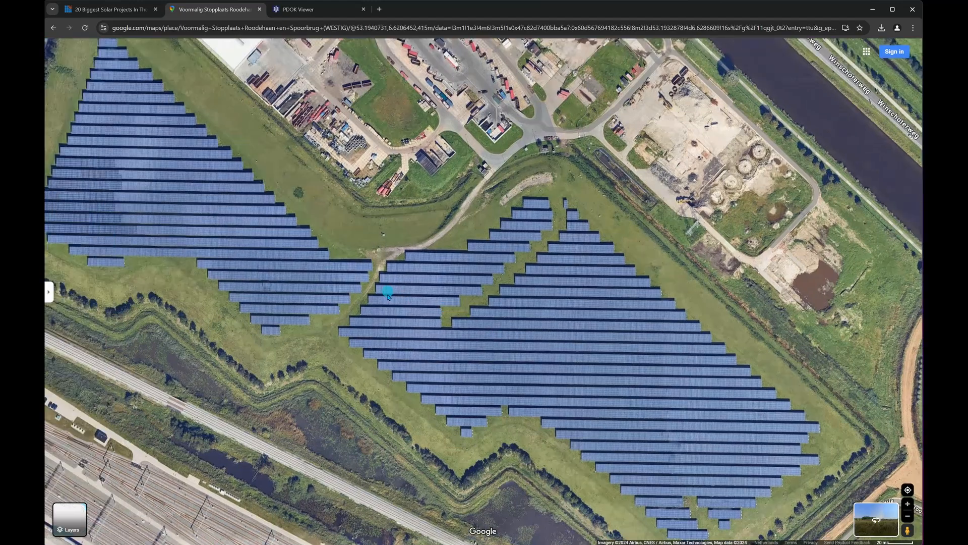
scroll(387, 294, "up", 5)
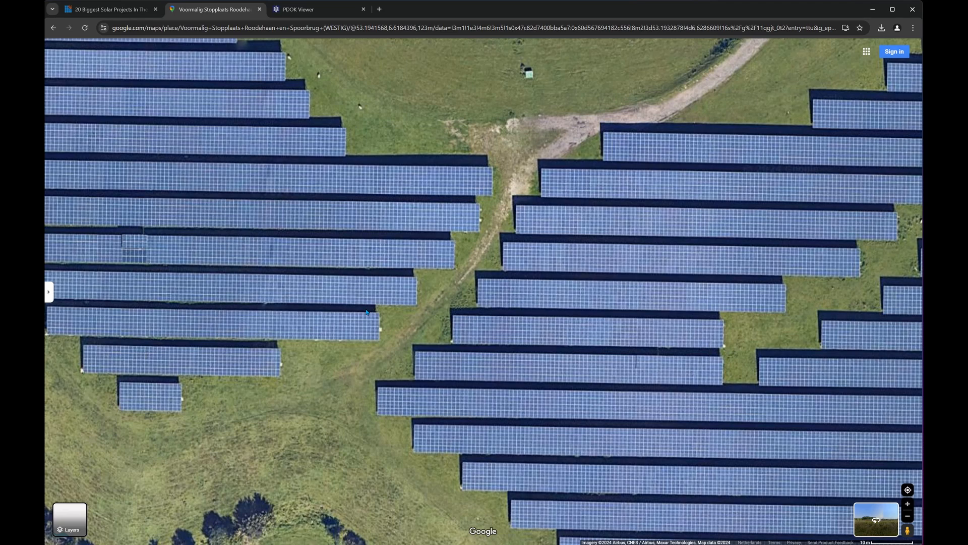
scroll(366, 312, "down", 5)
left_click_drag(388, 295, 404, 304)
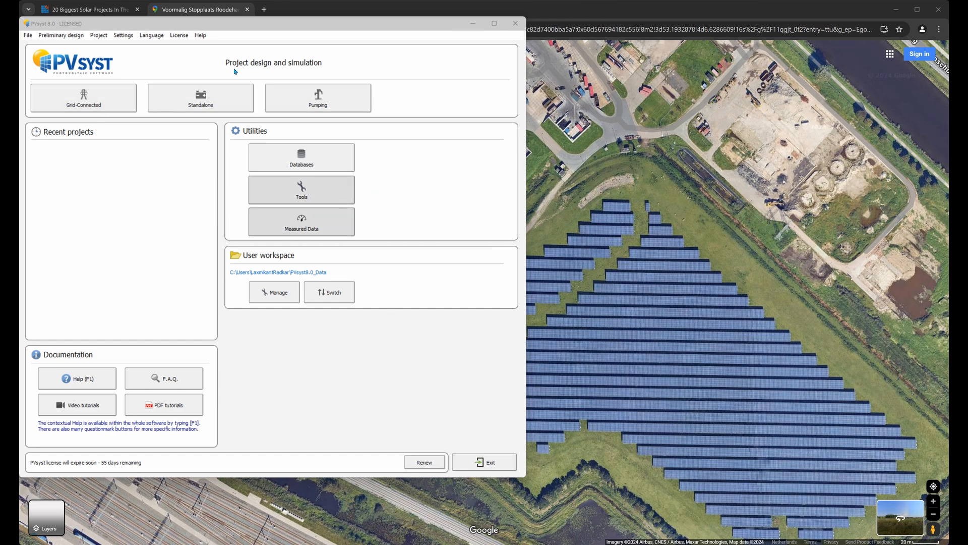
Switch to PVsyst, view the overview page of its help documentation and close it
left_click(255, 65)
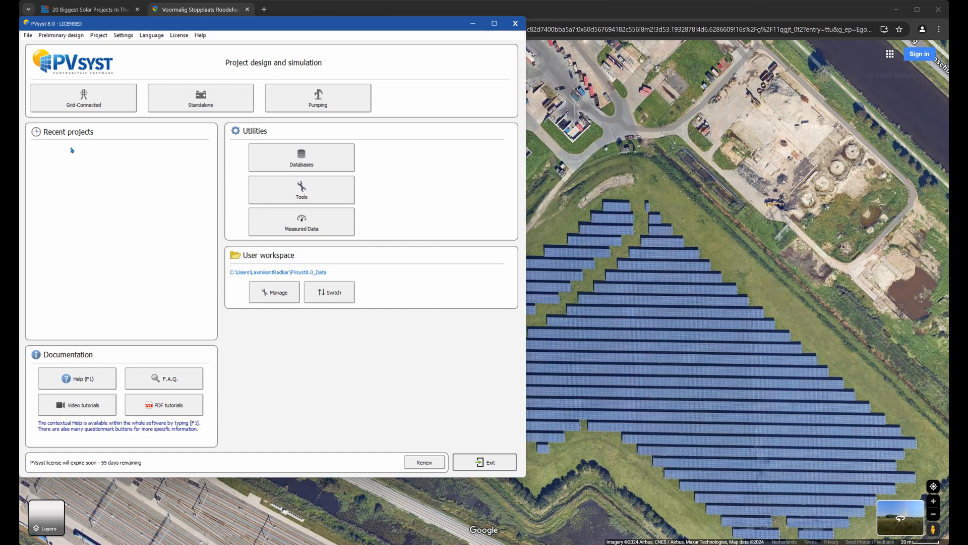
left_click(65, 225)
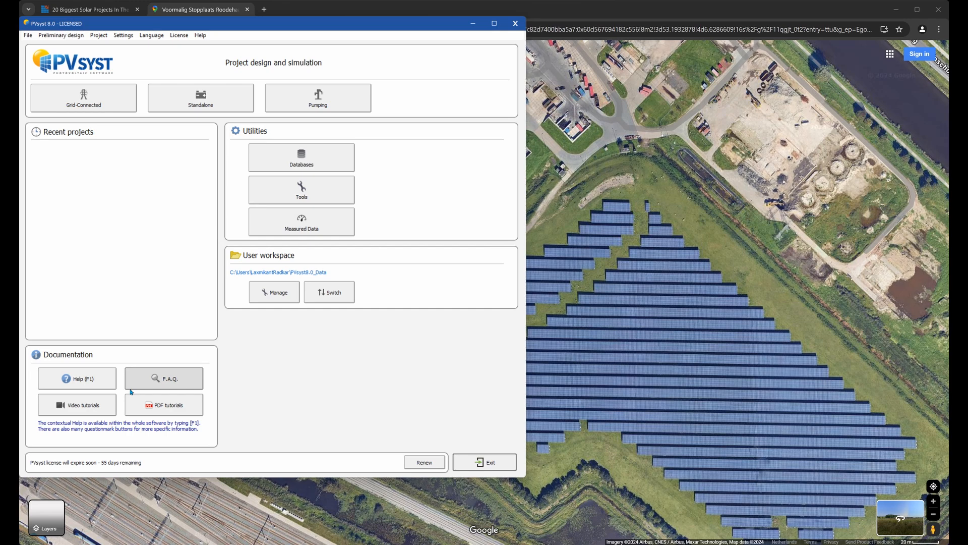
left_click(88, 383)
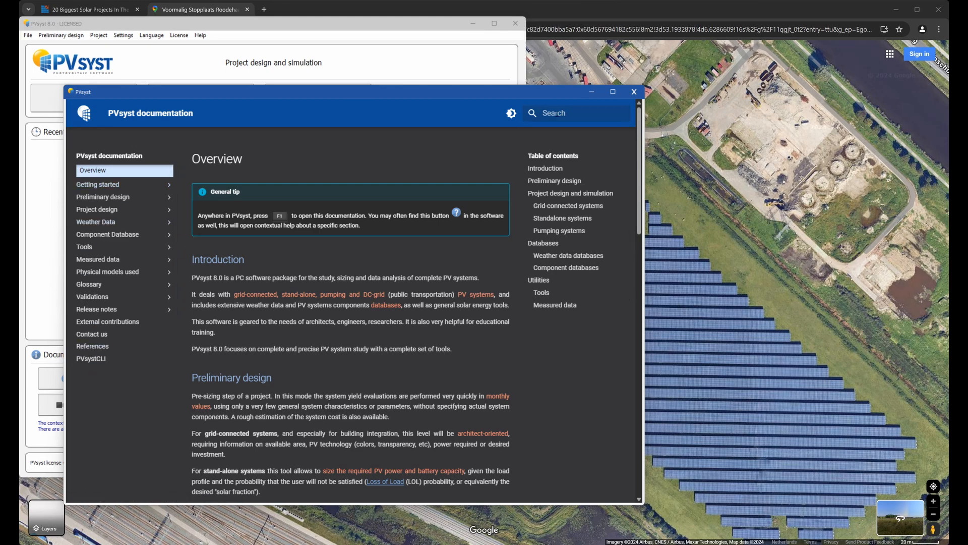
left_click(635, 92)
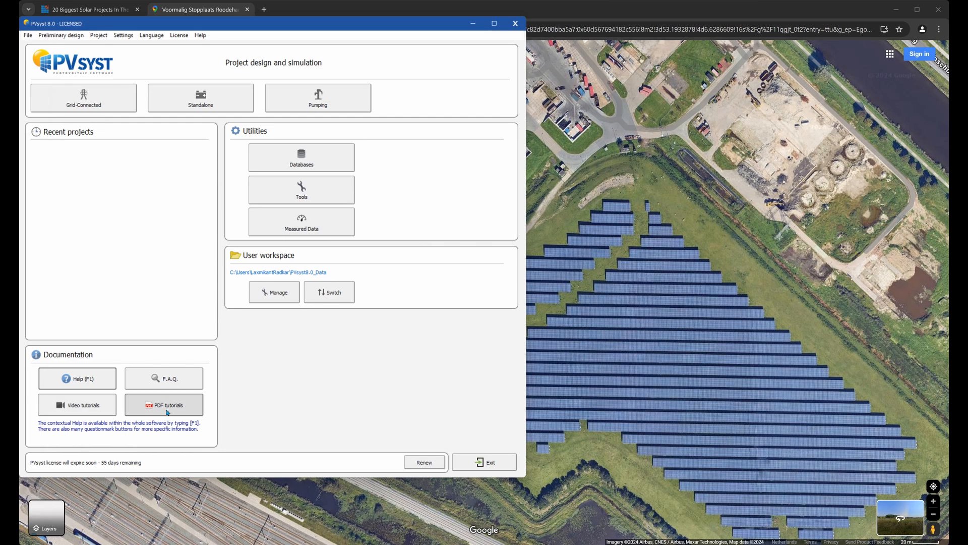
Browse the PVsyst forum's FAQ and user question categories in the web browser
left_click(77, 378)
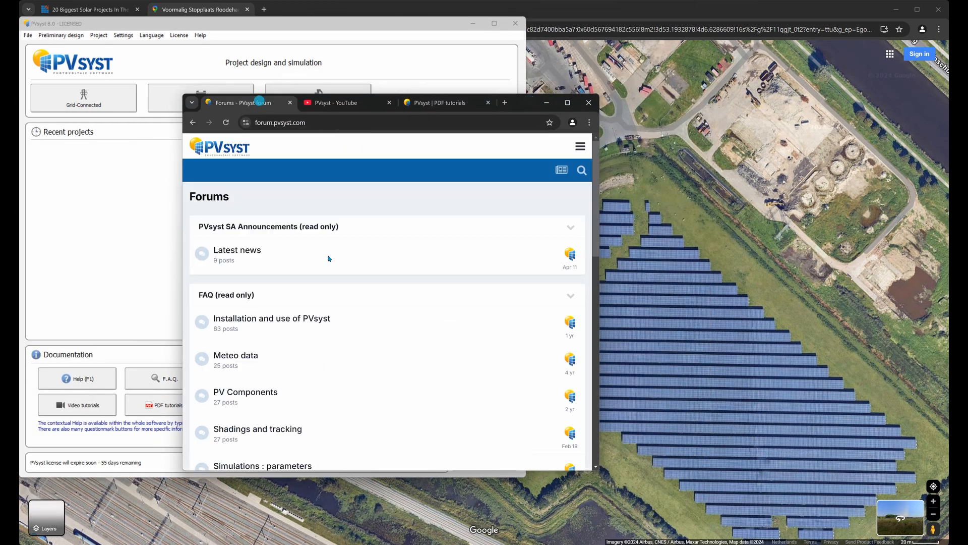
scroll(332, 271, "down", 3)
scroll(331, 272, "down", 3)
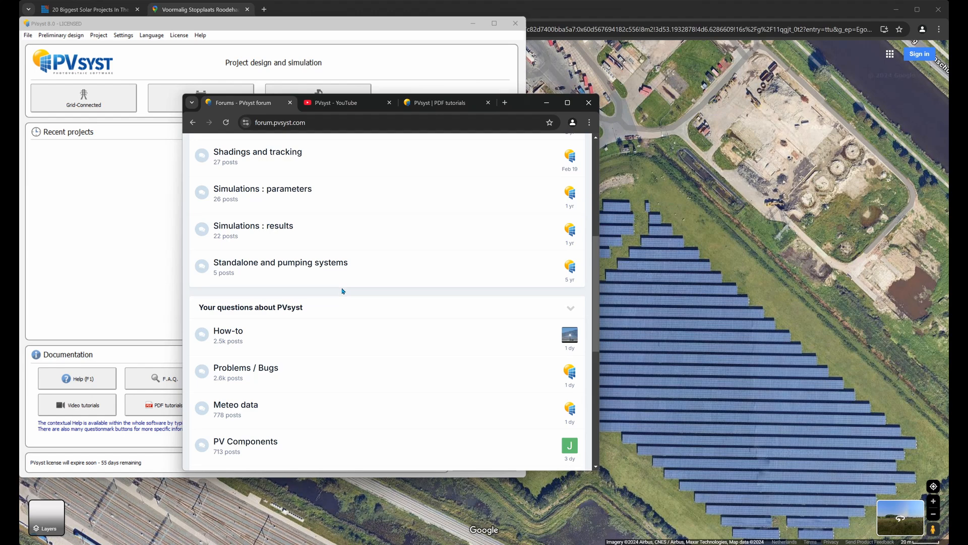
scroll(342, 291, "down", 5)
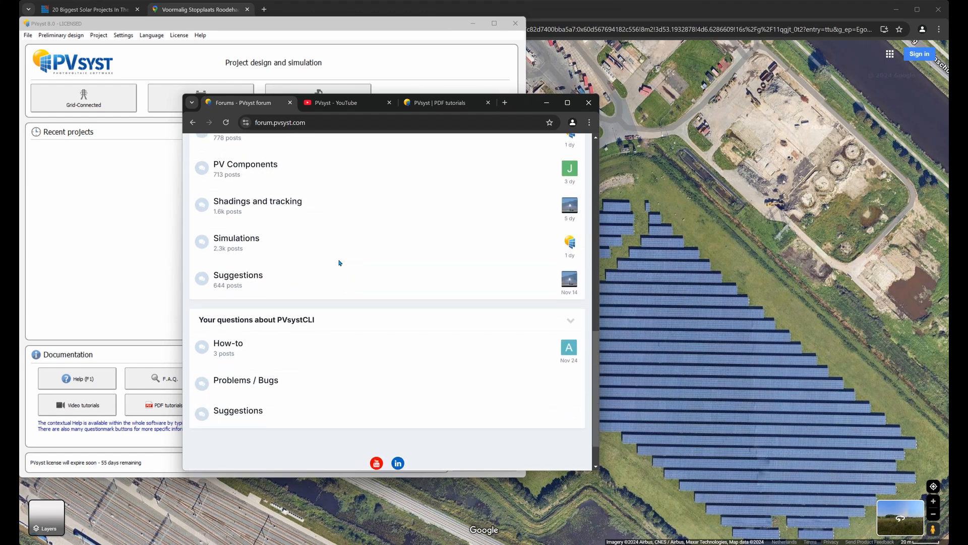
scroll(330, 298, "up", 2)
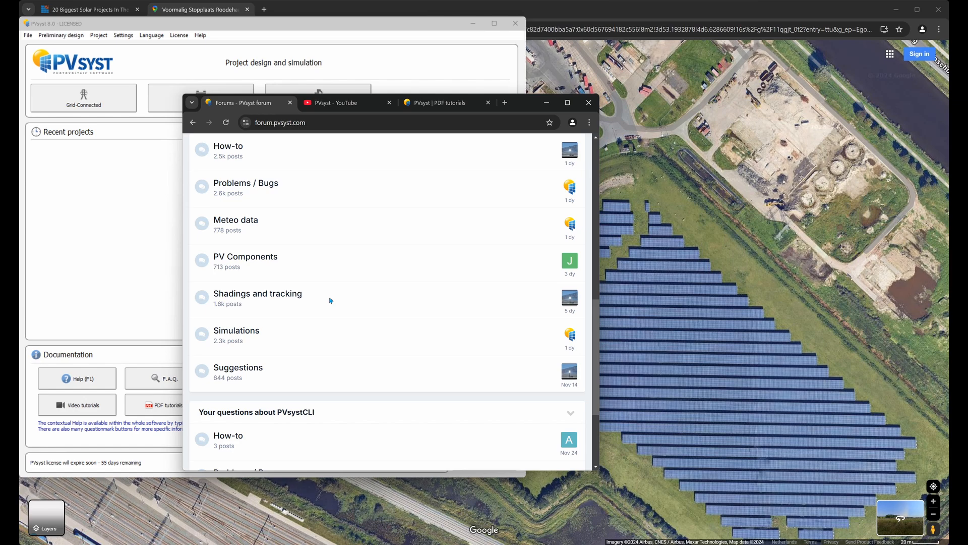
scroll(331, 301, "up", 3)
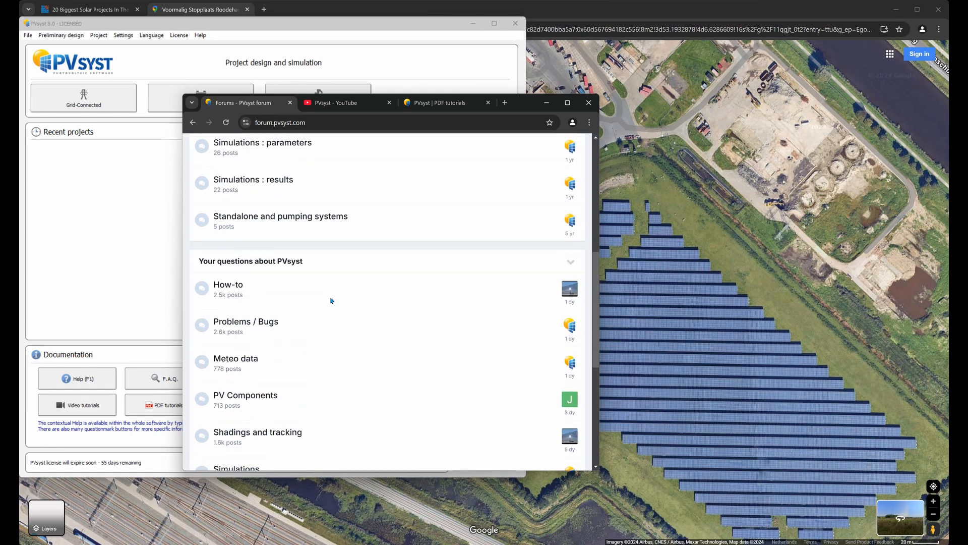
scroll(332, 301, "up", 6)
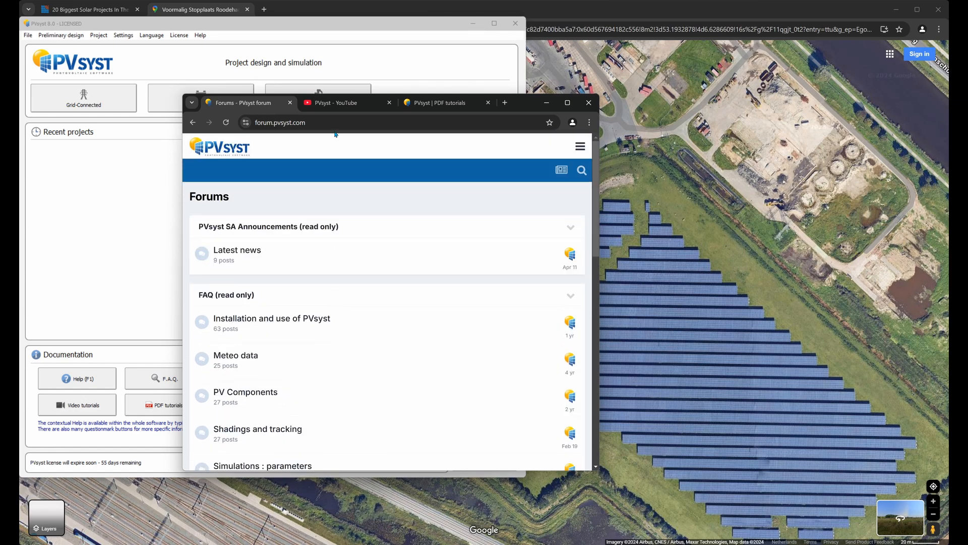
View PVsyst's YouTube channel and browse the PVsyst 8 PDF tutorials page
key("ctrl+Tab")
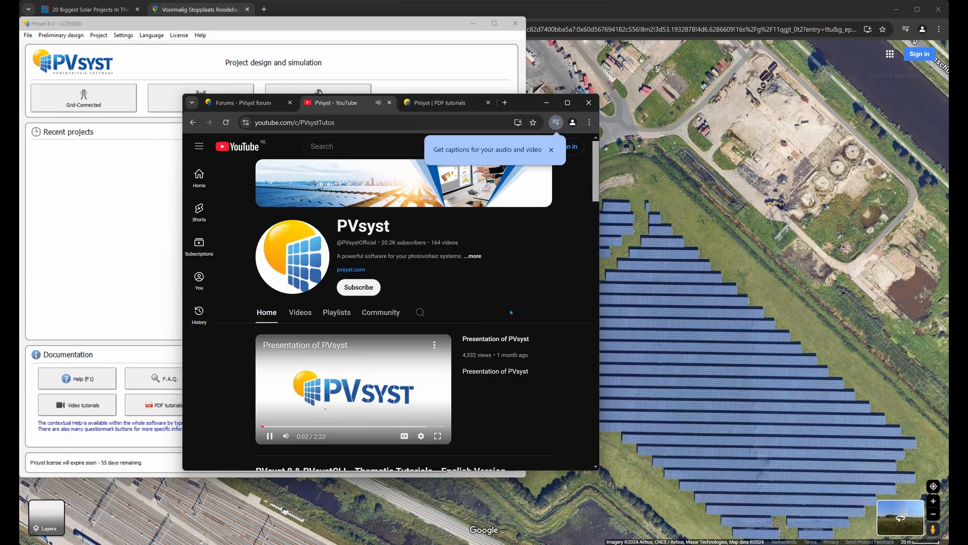
left_click(439, 102)
scroll(397, 369, "down", 2)
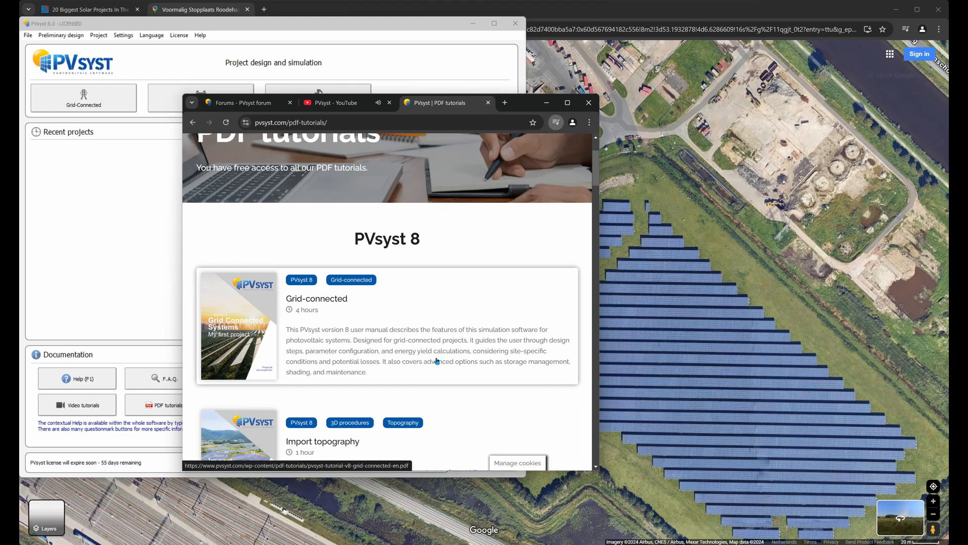
scroll(375, 327, "down", 1)
scroll(374, 327, "down", 5)
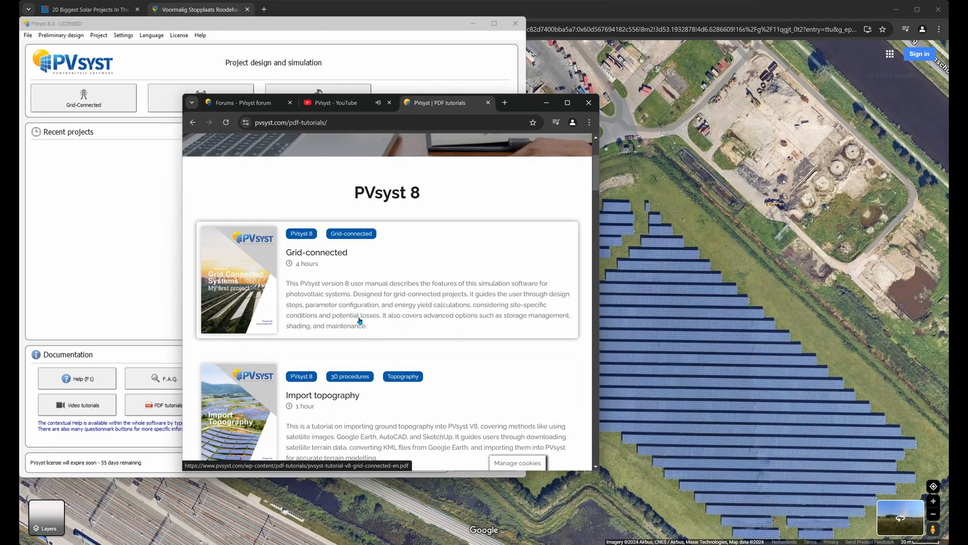
Open the PDF tutorial on exporting 3D scenes to PVsyst, view its contents page and close the browser window
left_click(322, 325)
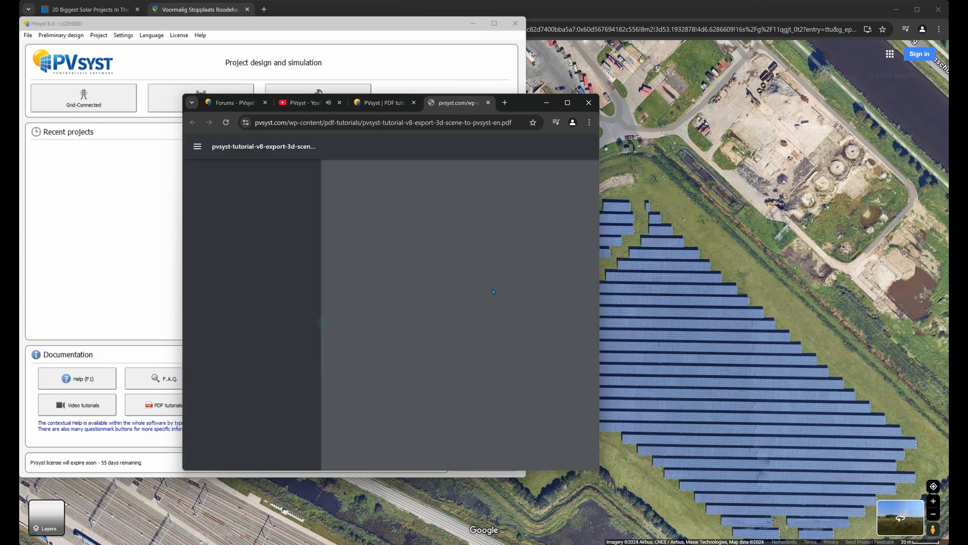
scroll(492, 287, "down", 8)
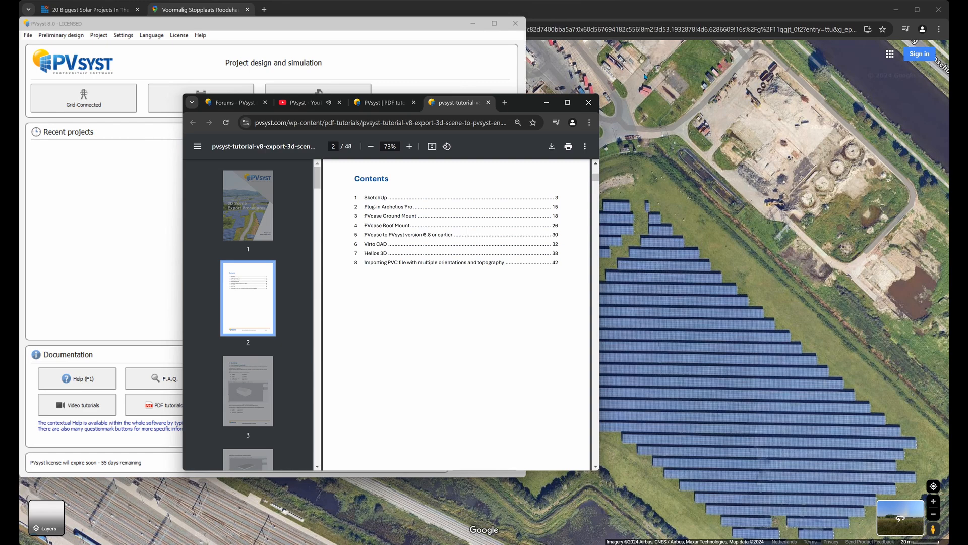
left_click(588, 103)
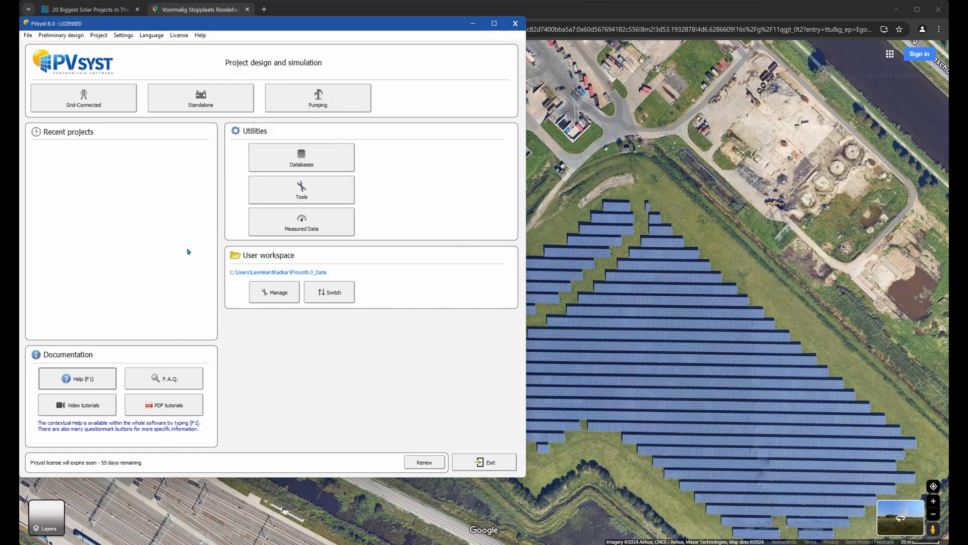
Create a new grid-connected project named "Batch Simulation - Bifacial system"
left_click(100, 36)
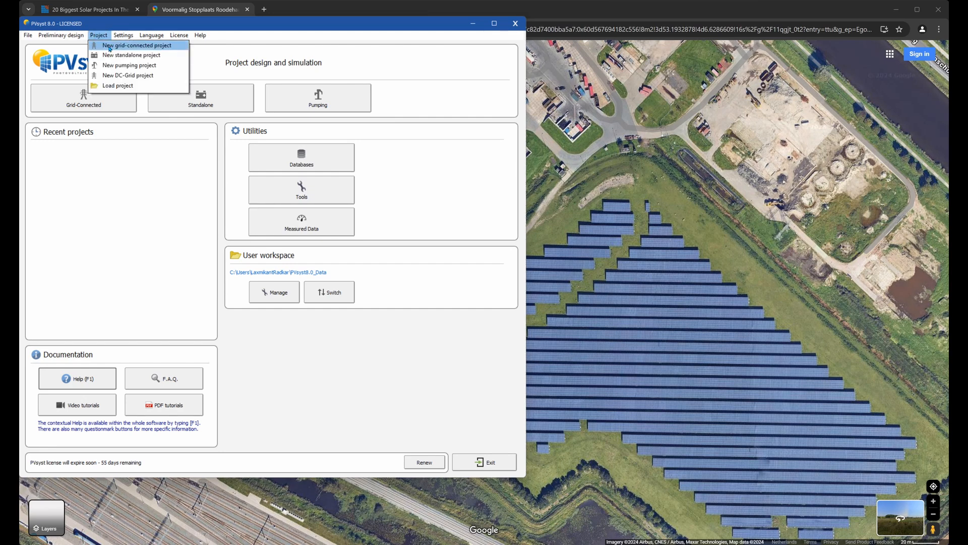
left_click(110, 46)
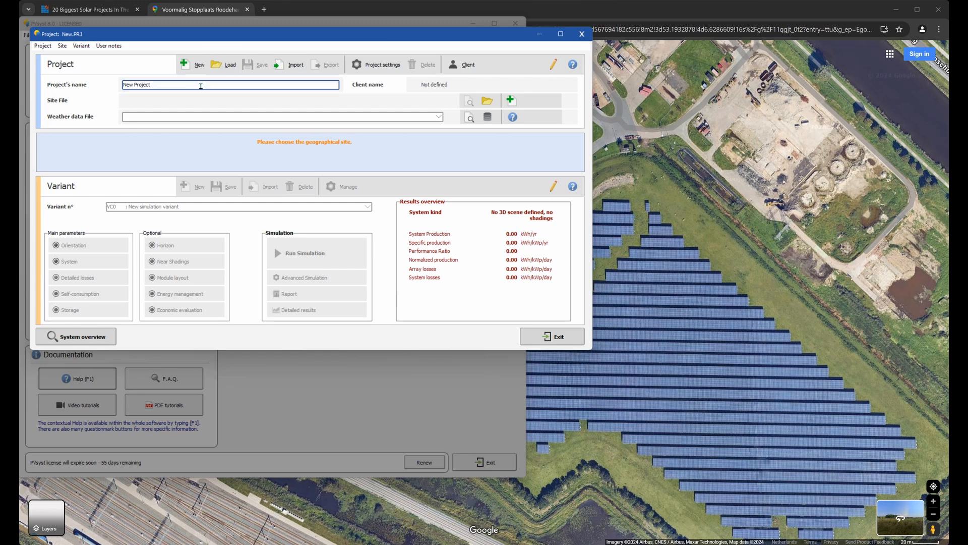
left_click_drag(151, 85, 100, 85)
type("Batch Simulation -Bifacial")
type("system")
left_click(163, 84)
left_click(122, 135)
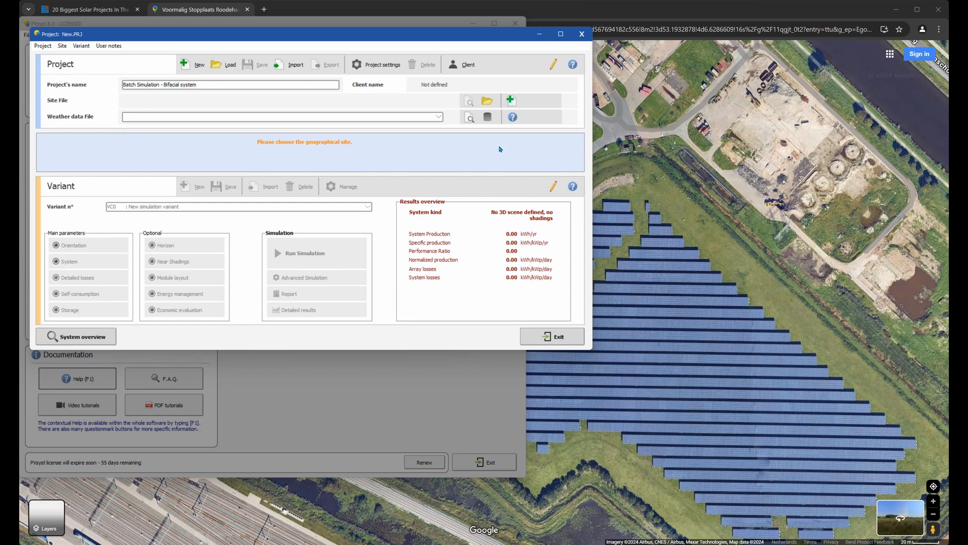
Start a new geographical site for the project and copy the solar park's coordinates 53.1942654,6.6189423 from Google Maps
left_click(500, 149)
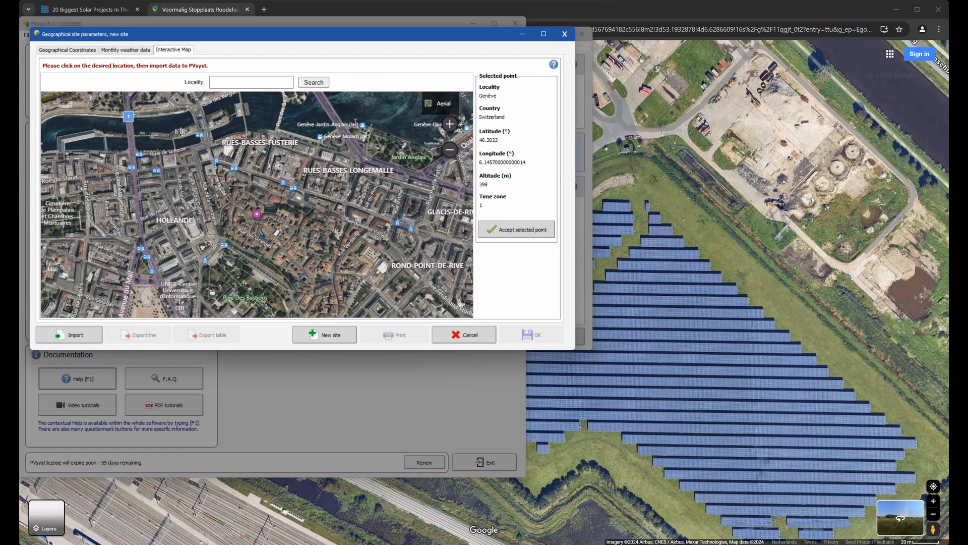
left_click(696, 8)
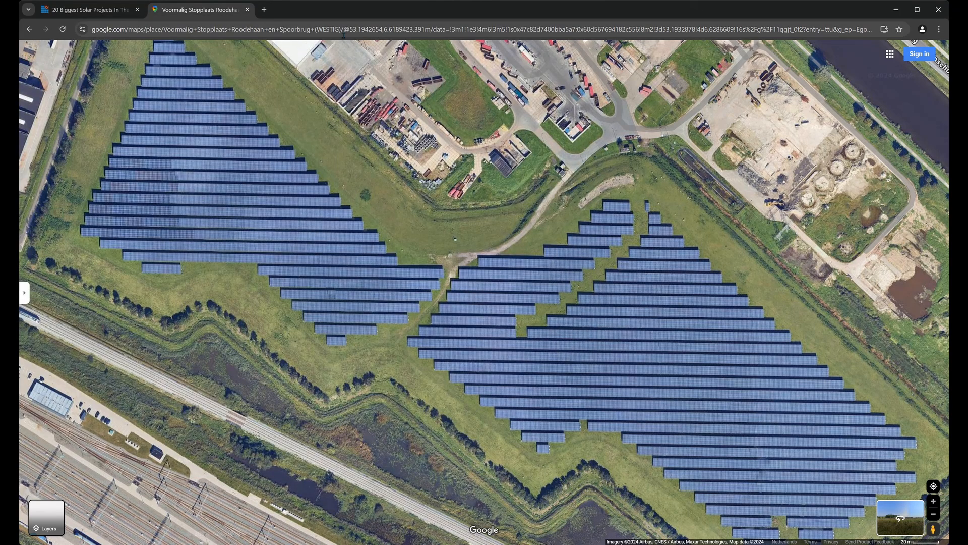
left_click_drag(351, 30, 415, 30)
key("super+c")
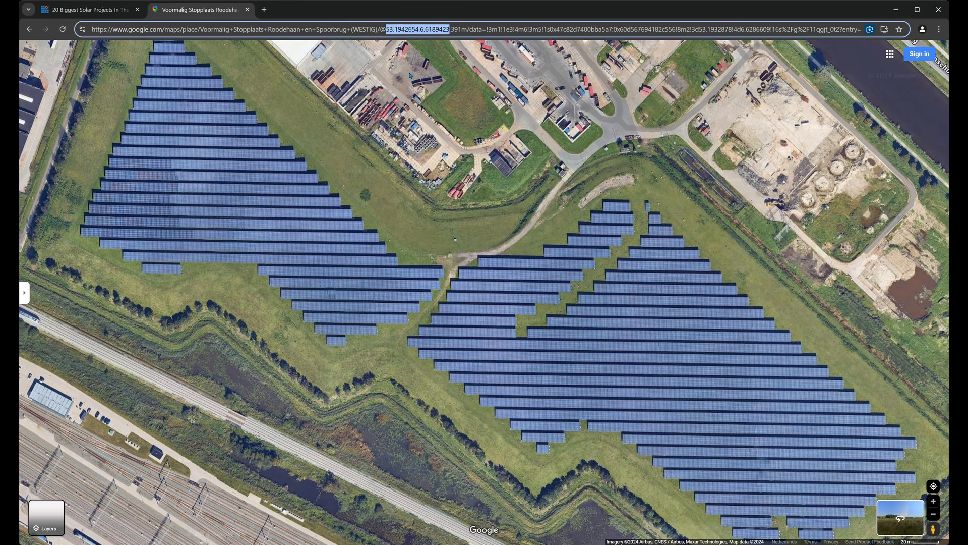
Back in PVsyst, search the interactive map for 53.1942654,6.6189423 and accept the selected point as the site location
key("alt+Tab")
left_click(257, 82)
right_click(257, 81)
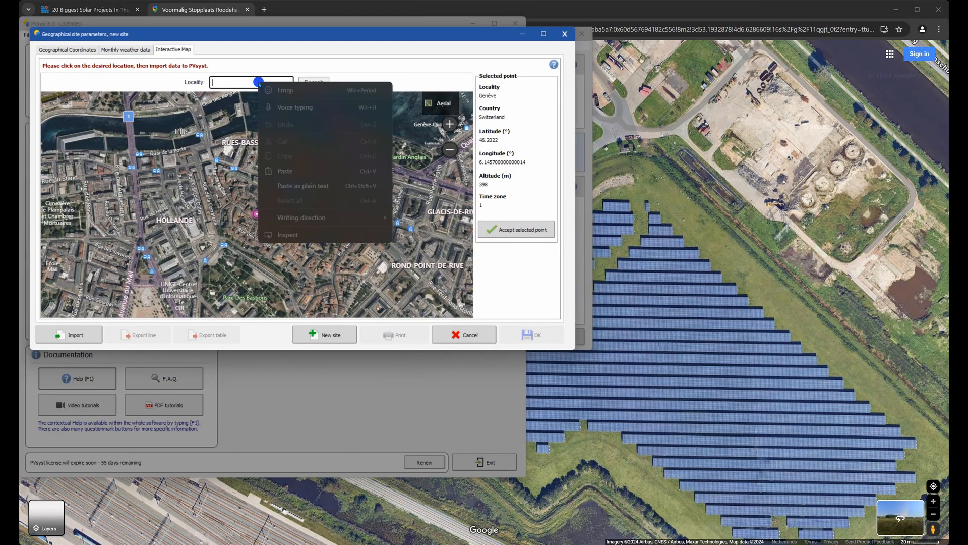
left_click(285, 171)
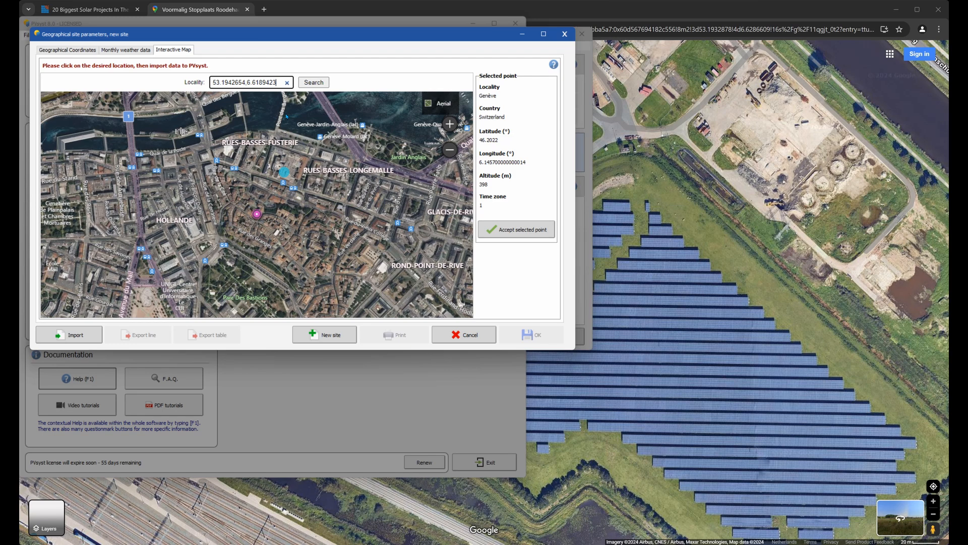
left_click(313, 82)
scroll(263, 226, "up", 5)
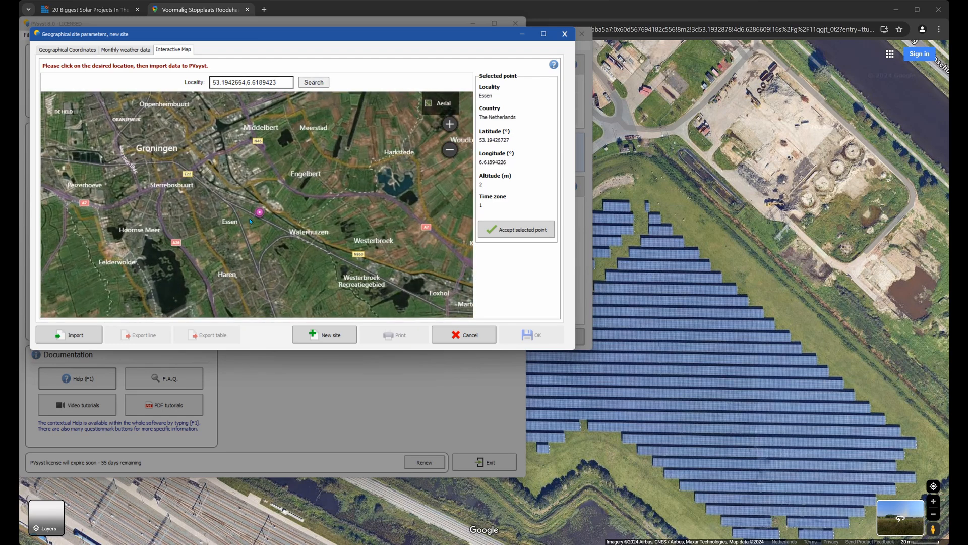
scroll(273, 217, "down", 5)
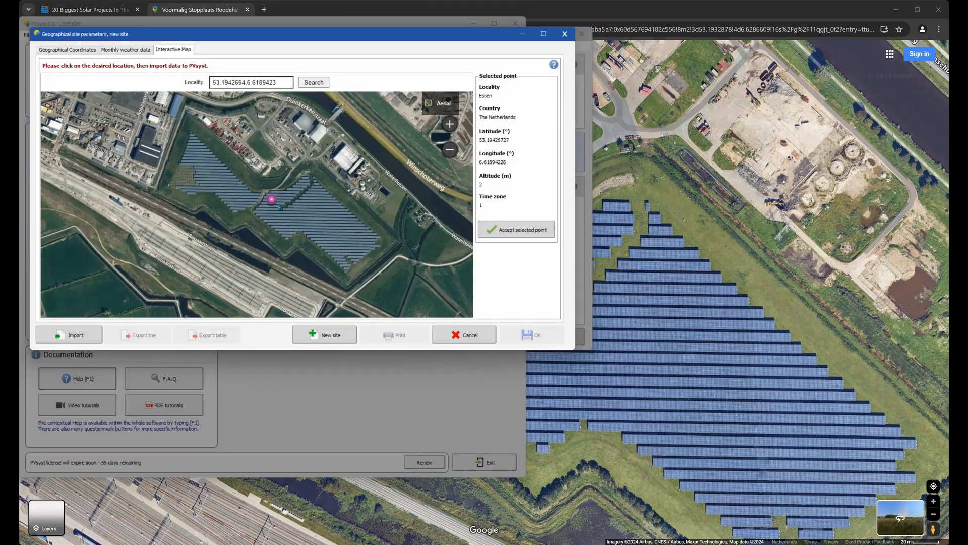
left_click(508, 230)
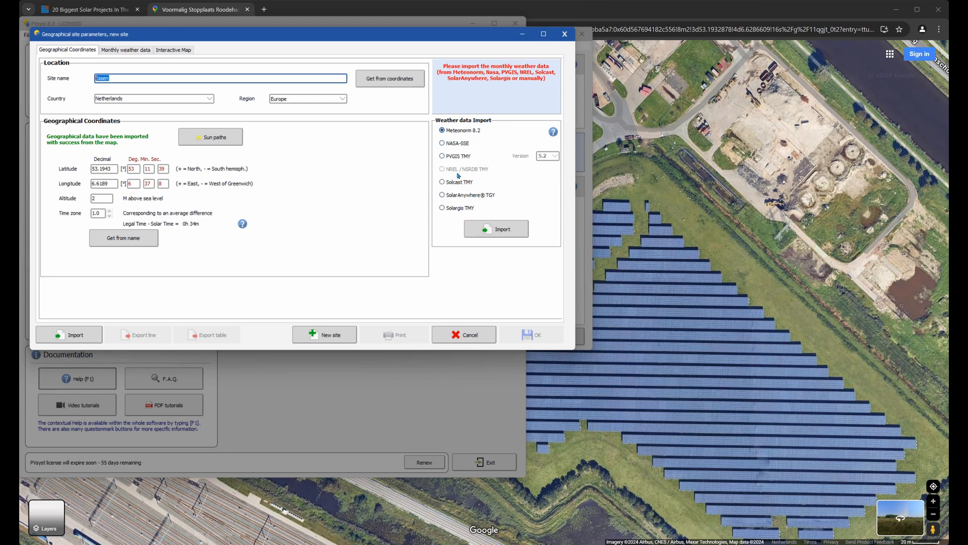
Import the site's weather data from PVGIS TMY version 5.2
left_click(442, 156)
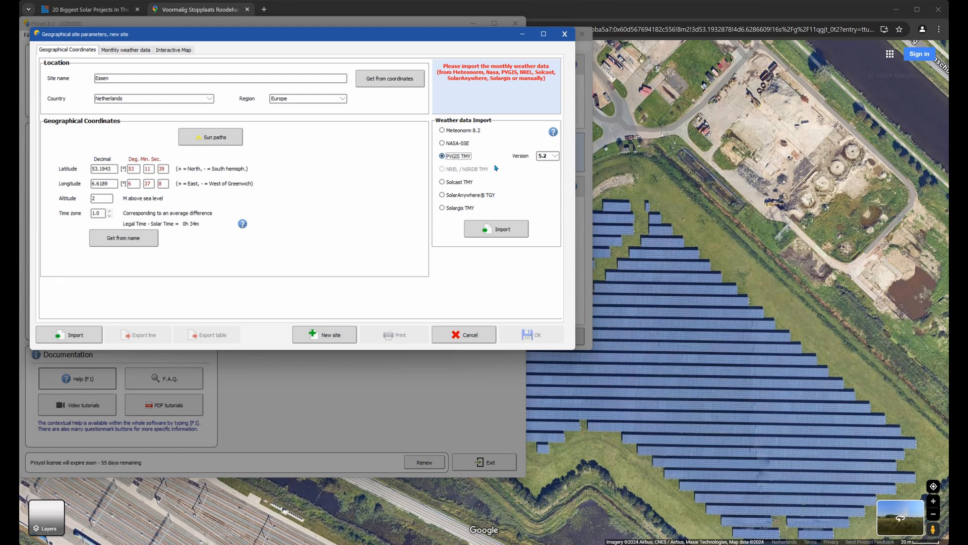
left_click(550, 156)
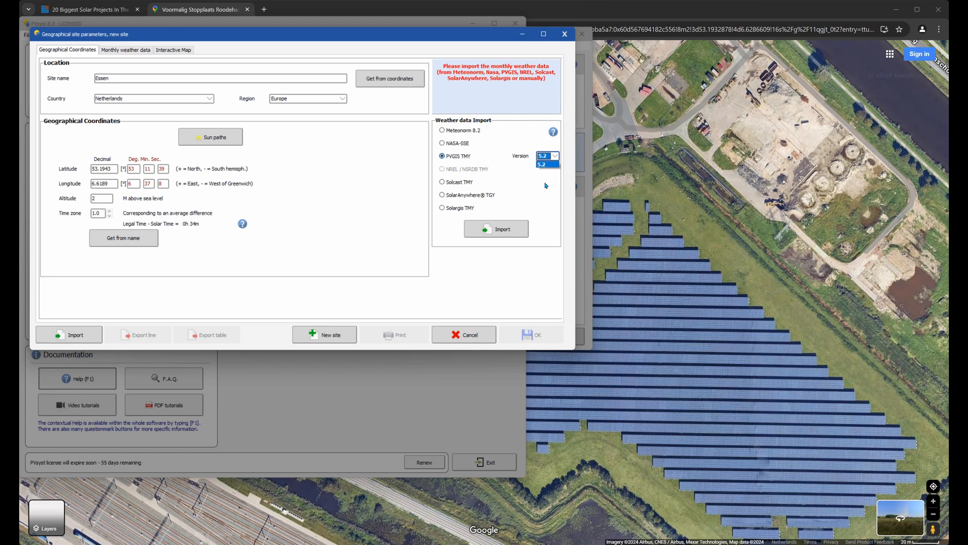
left_click(546, 186)
left_click(499, 229)
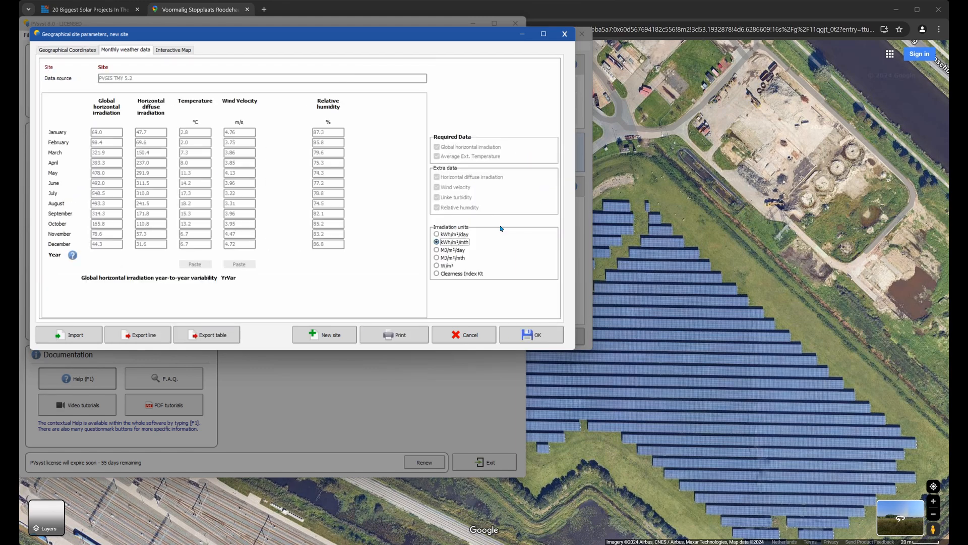
Save the geographical site and the hourly weather data, both under the file name Essen_PVGIS_API_TMY
left_click(524, 334)
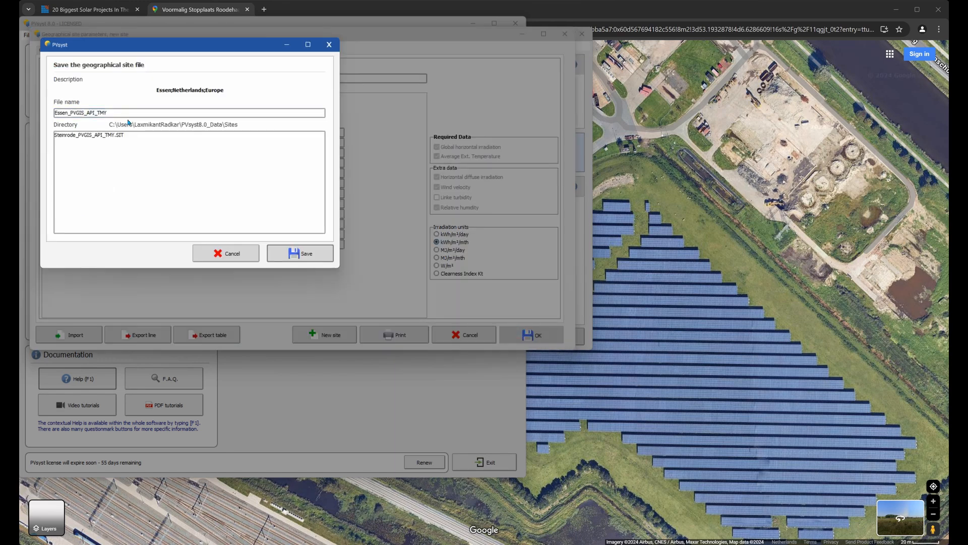
left_click(290, 255)
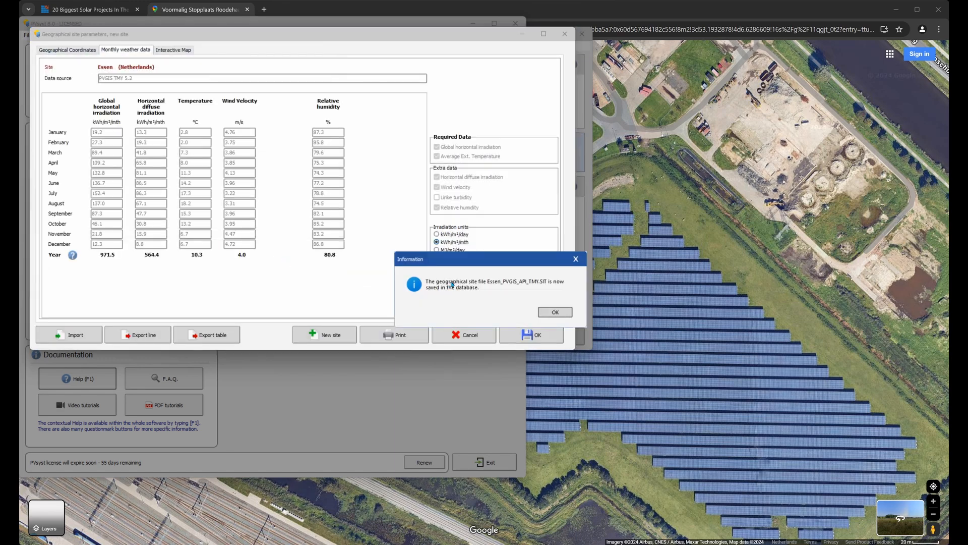
left_click(554, 312)
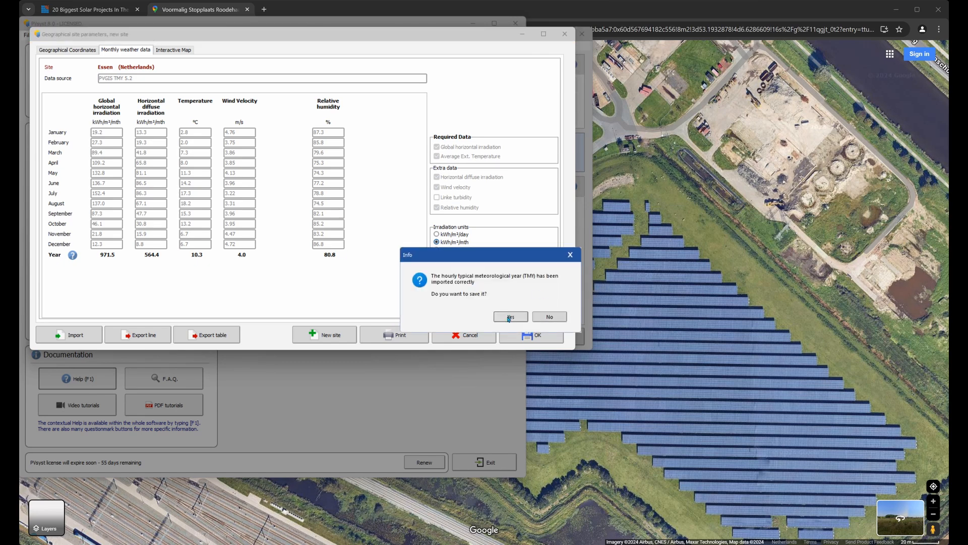
left_click(510, 317)
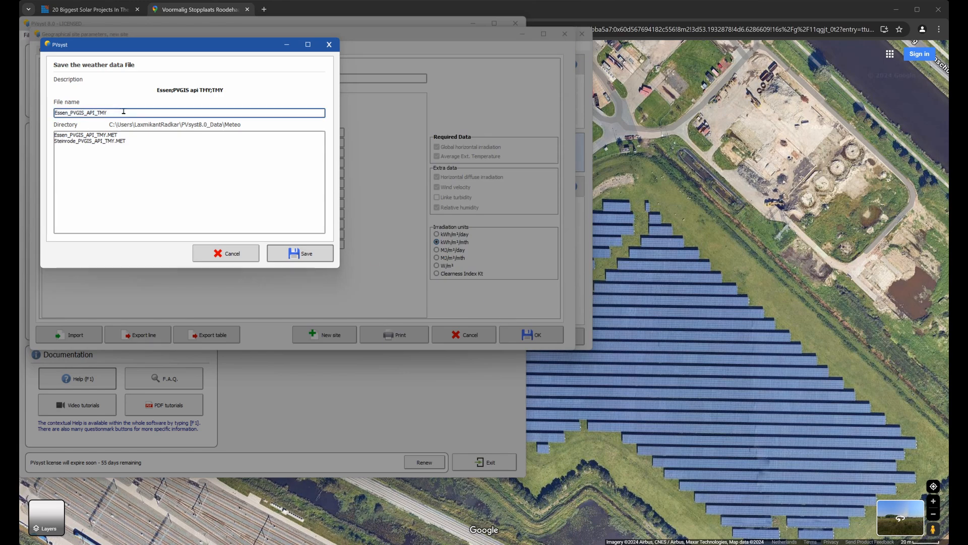
left_click(298, 255)
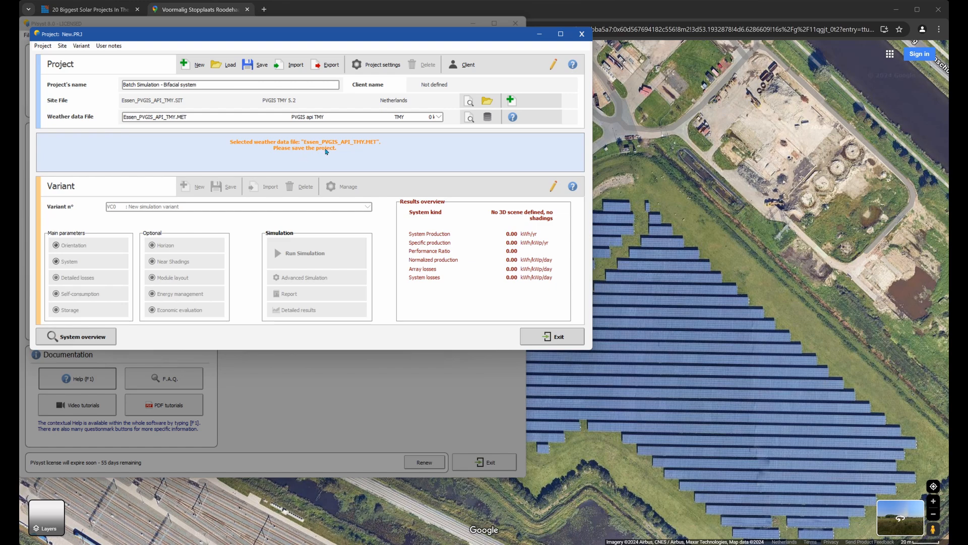
Save the project with the file name "Batch Simulation - Bifacial system" and open the variant's orientation settings
left_click(252, 67)
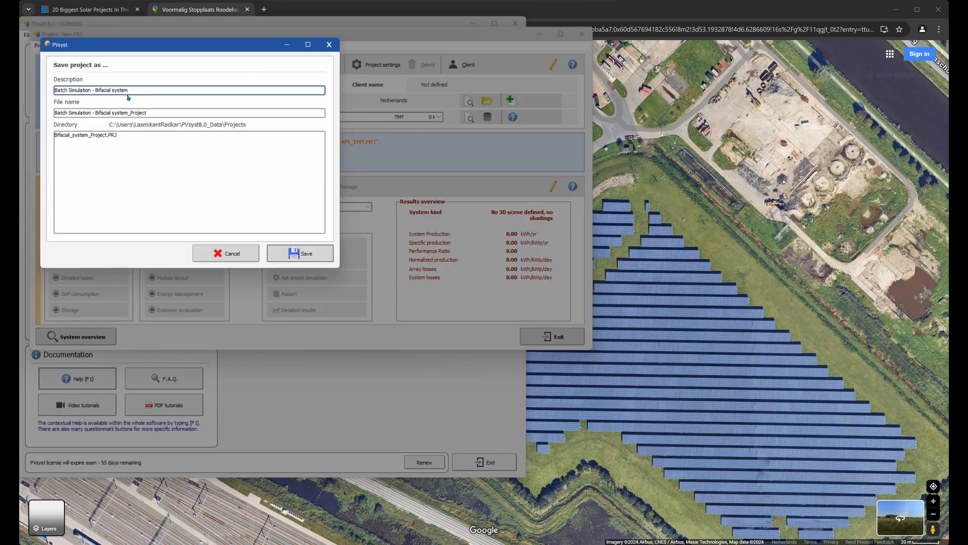
left_click_drag(141, 93, 51, 93)
key("ctrl+c")
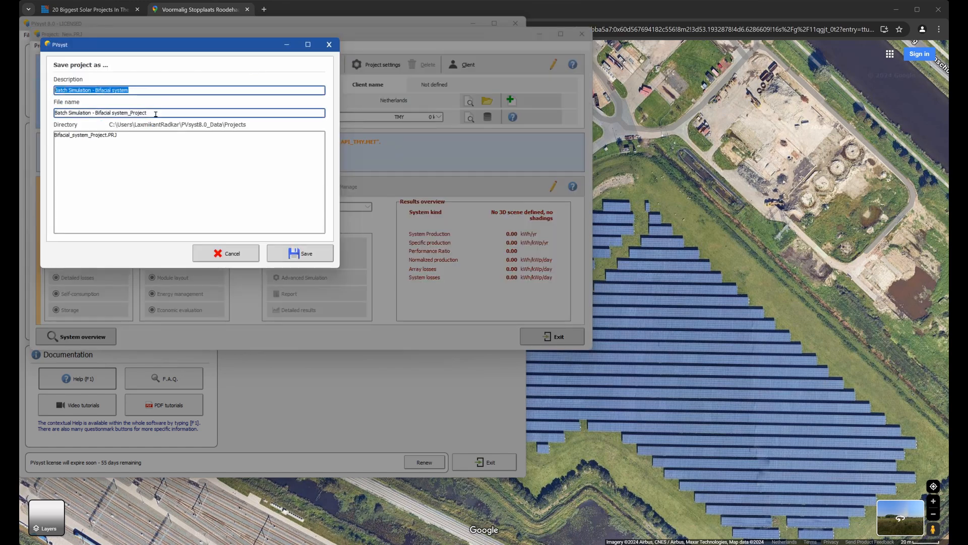
left_click_drag(151, 113, 40, 109)
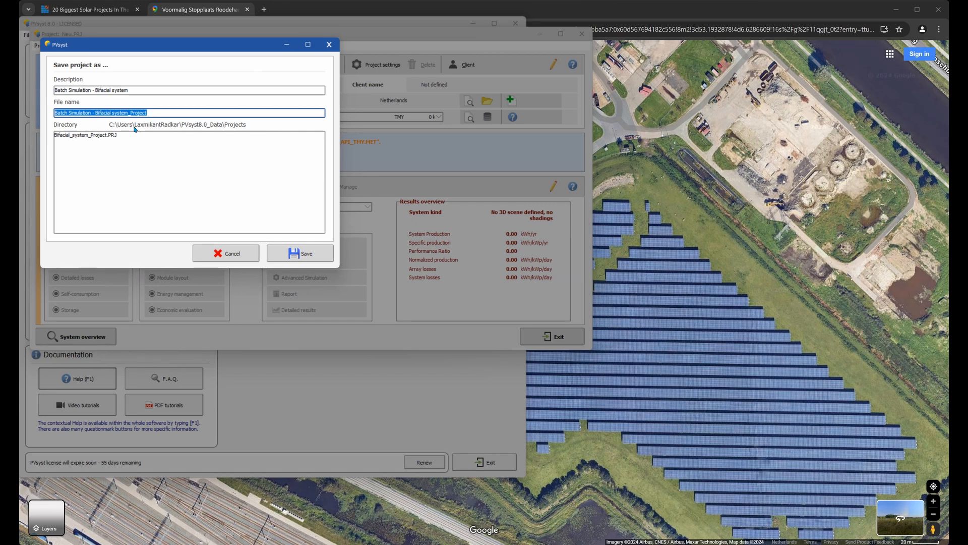
key("ctrl+v")
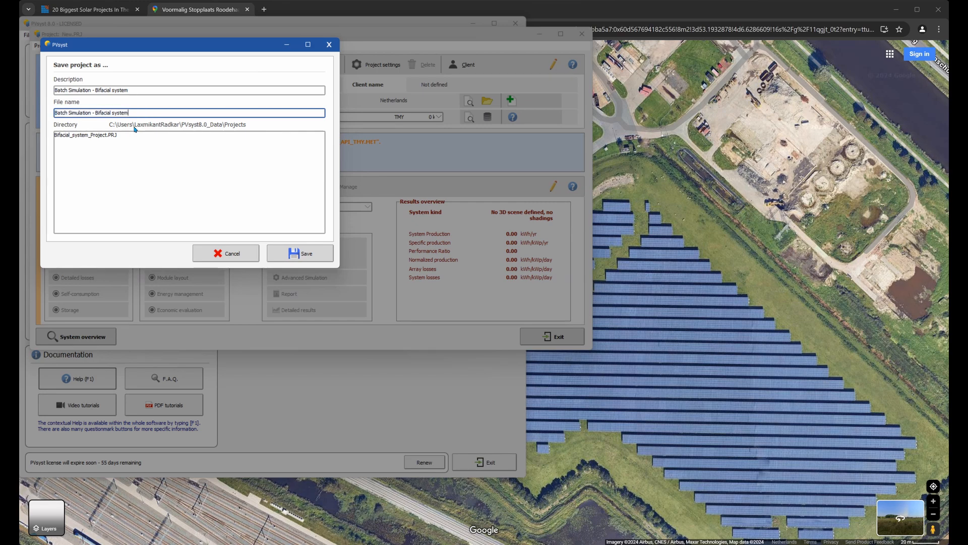
left_click(294, 254)
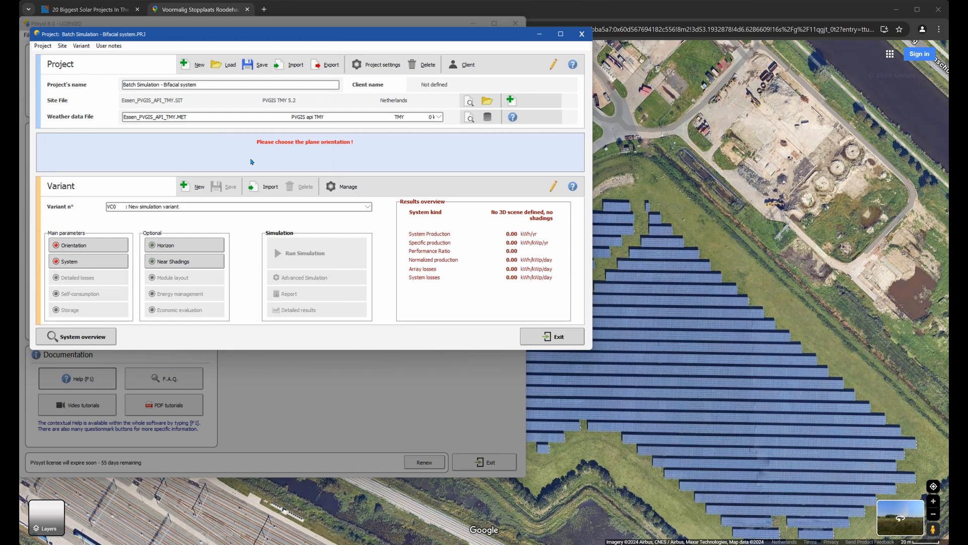
left_click(103, 242)
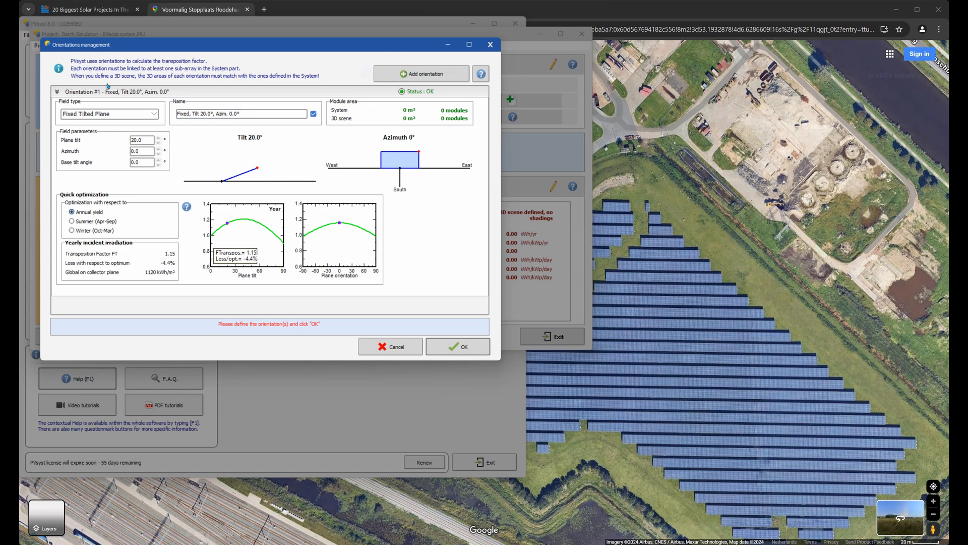
Add a second fixed-plane orientation and delete it again, leaving only orientation #1
left_click(57, 91)
left_click(419, 79)
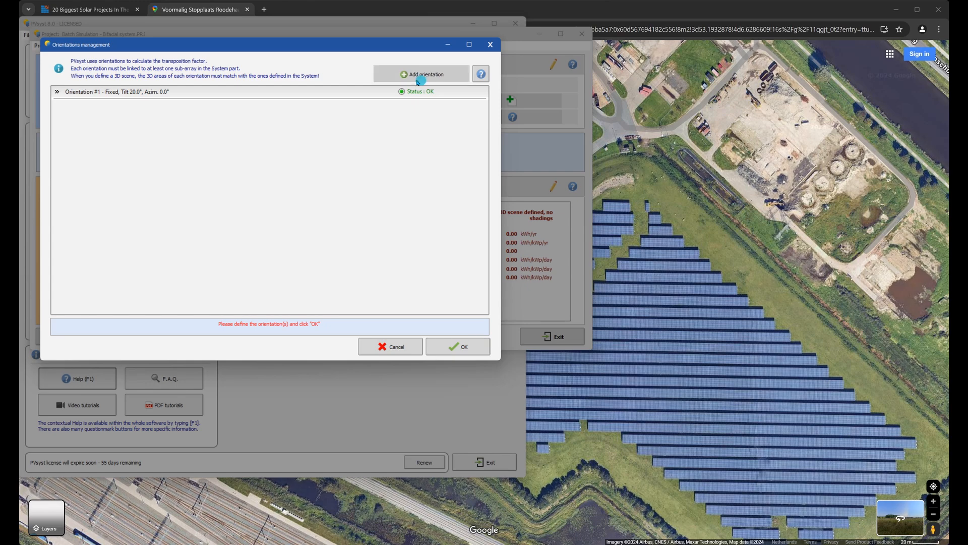
left_click(56, 107)
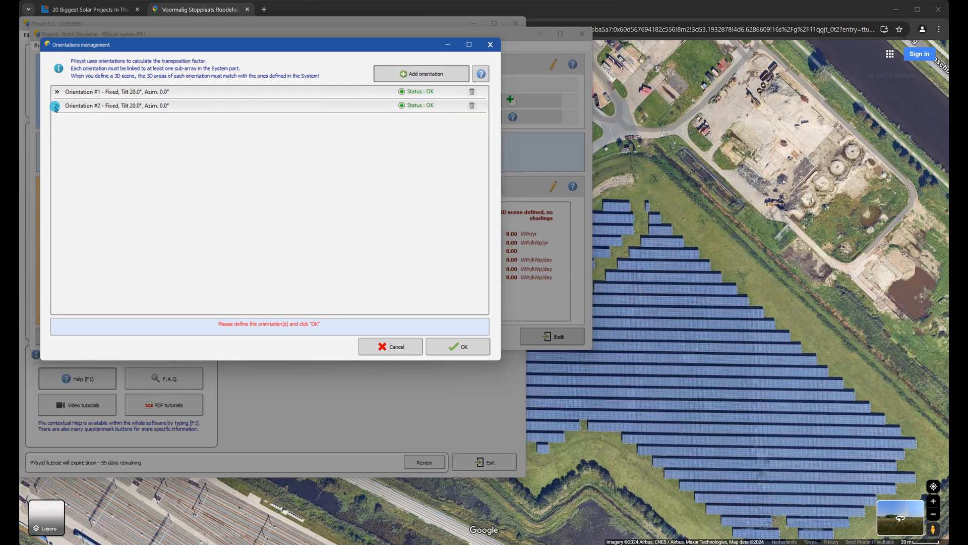
left_click(472, 105)
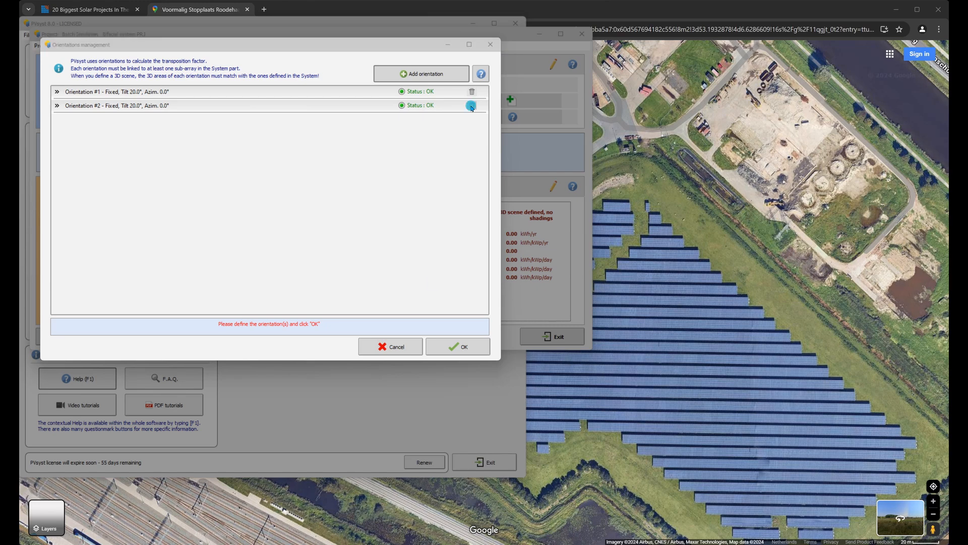
left_click(460, 311)
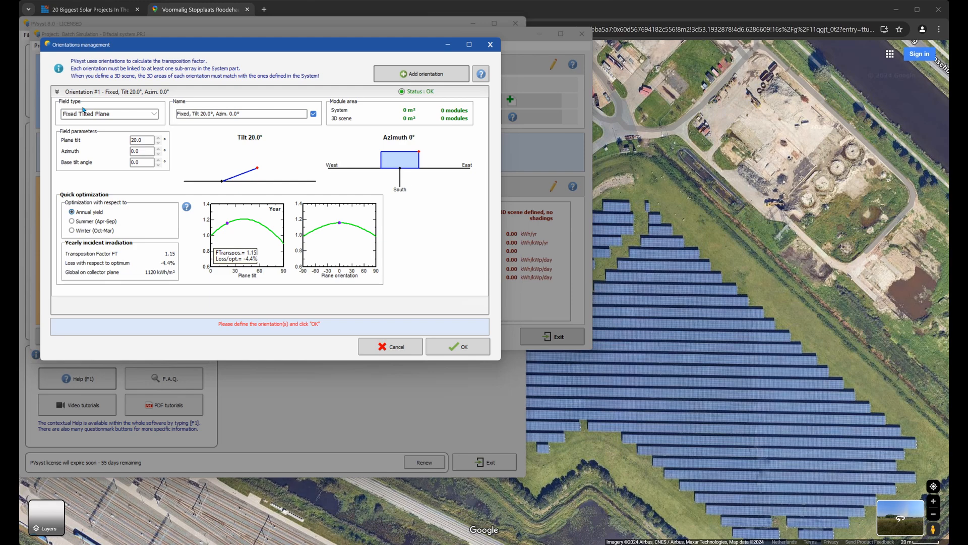
Change the field type of orientation #1 to Unlimited sheds
left_click(86, 115)
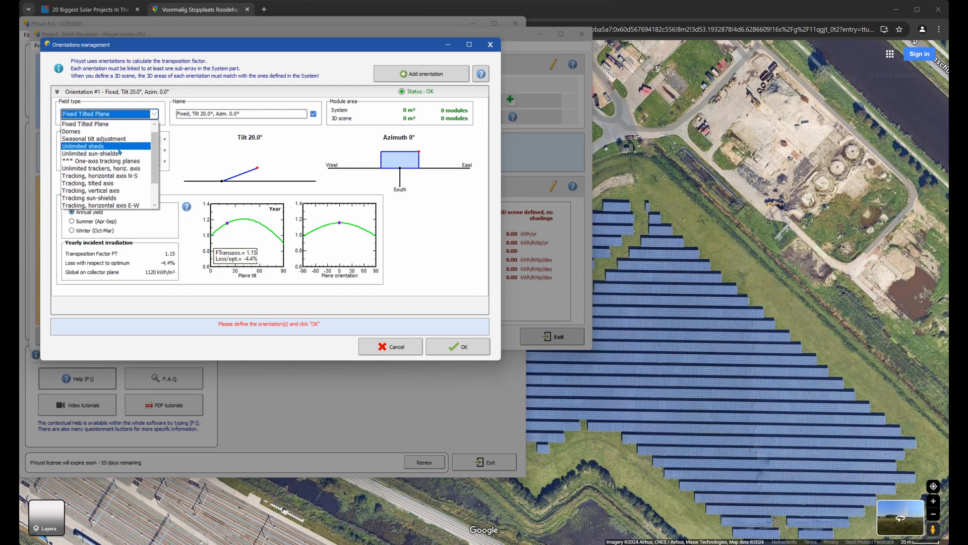
scroll(122, 150, "up", 1)
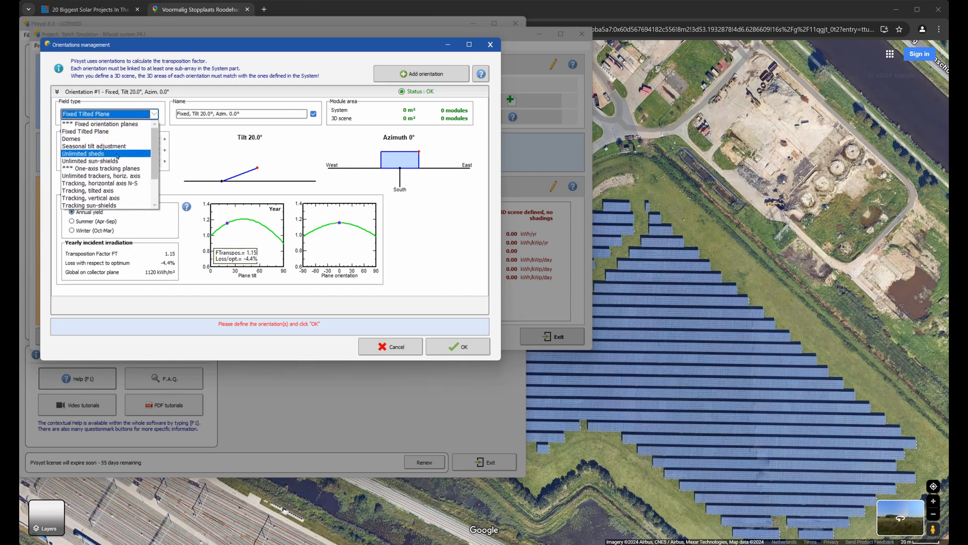
left_click(117, 154)
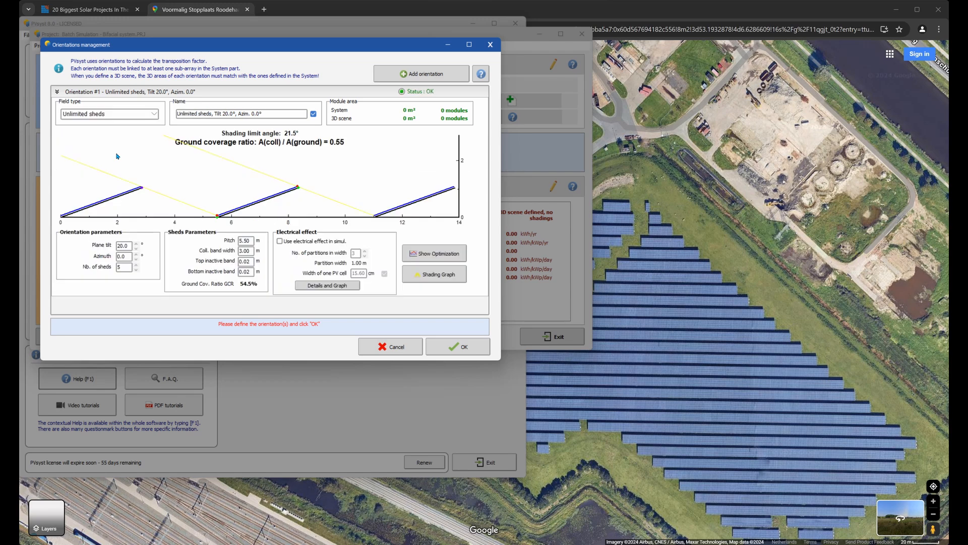
Read the Unlimited sheds section of the documentation on the orientation management procedure, and close the documentation
left_click(482, 75)
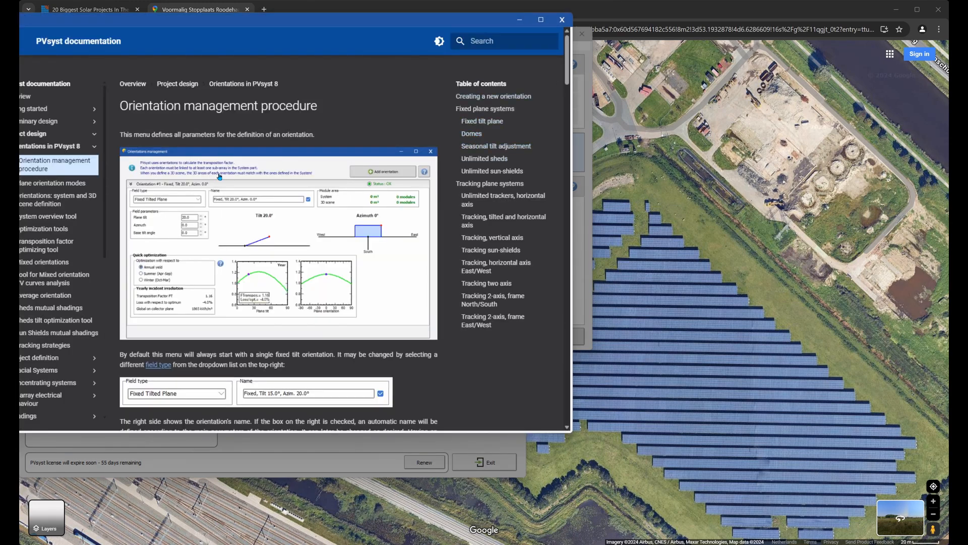
scroll(220, 176, "down", 1)
left_click_drag(304, 20, 344, 21)
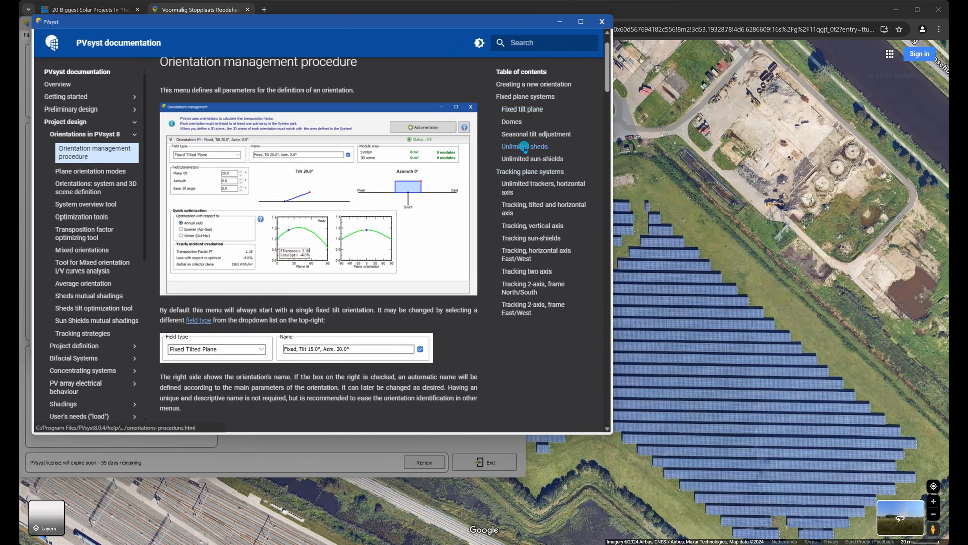
left_click(524, 147)
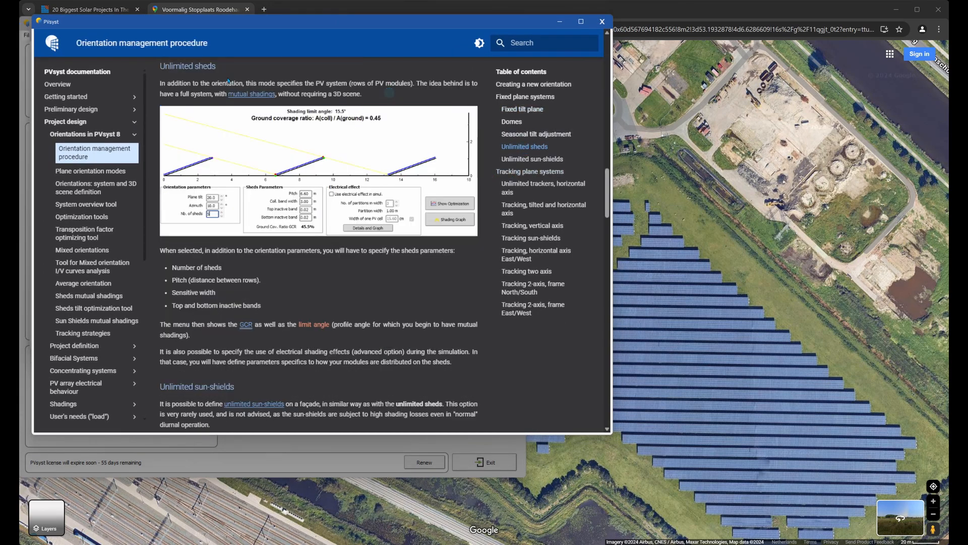
left_click_drag(207, 83, 444, 77)
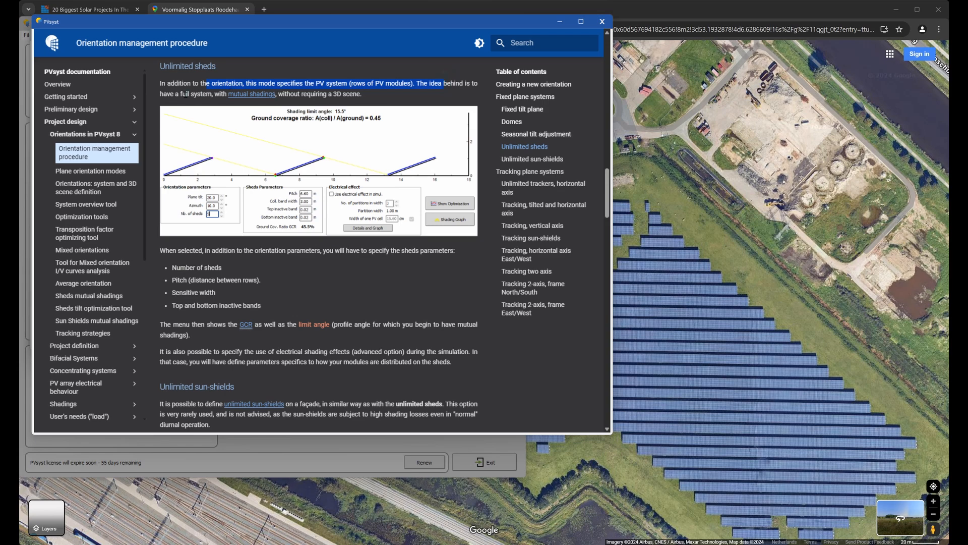
left_click_drag(186, 95, 383, 98)
left_click(382, 98)
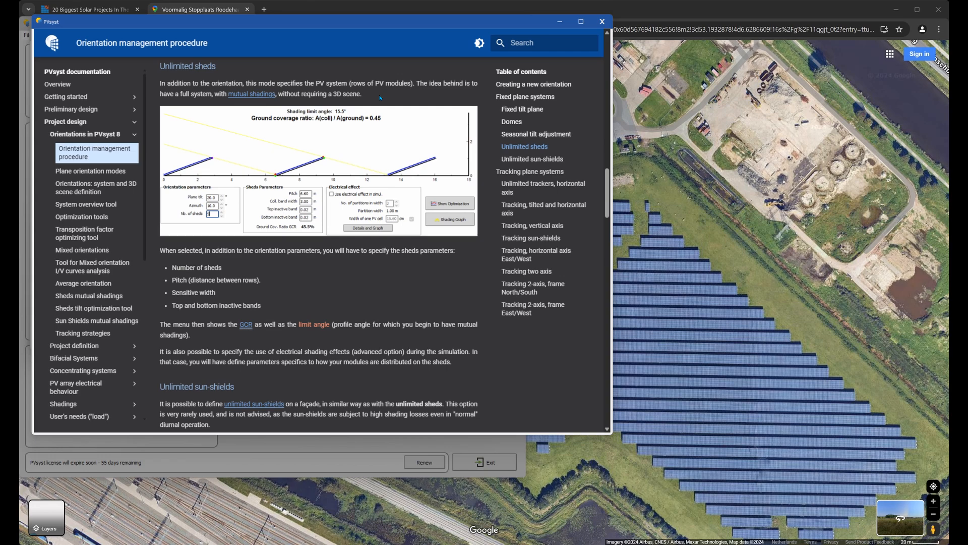
left_click(602, 21)
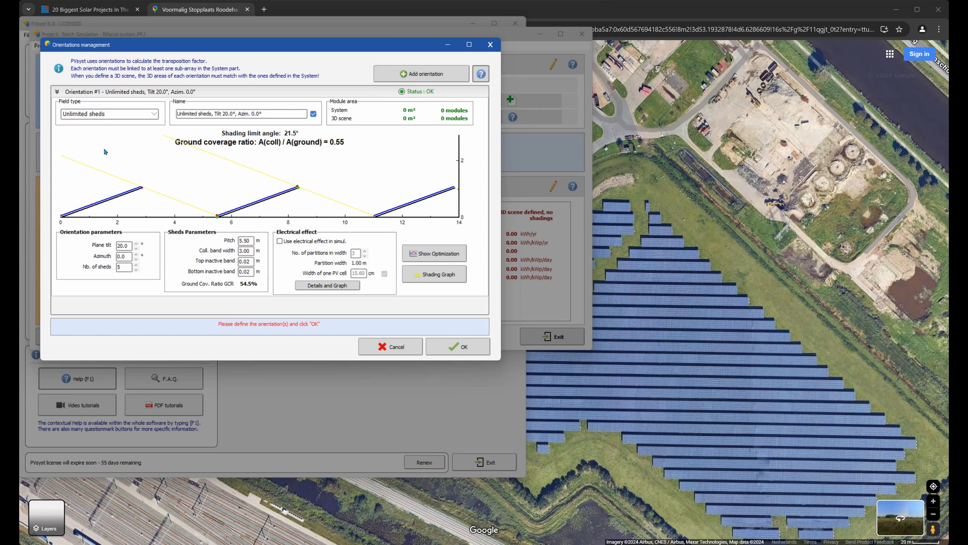
key("super+shift+s")
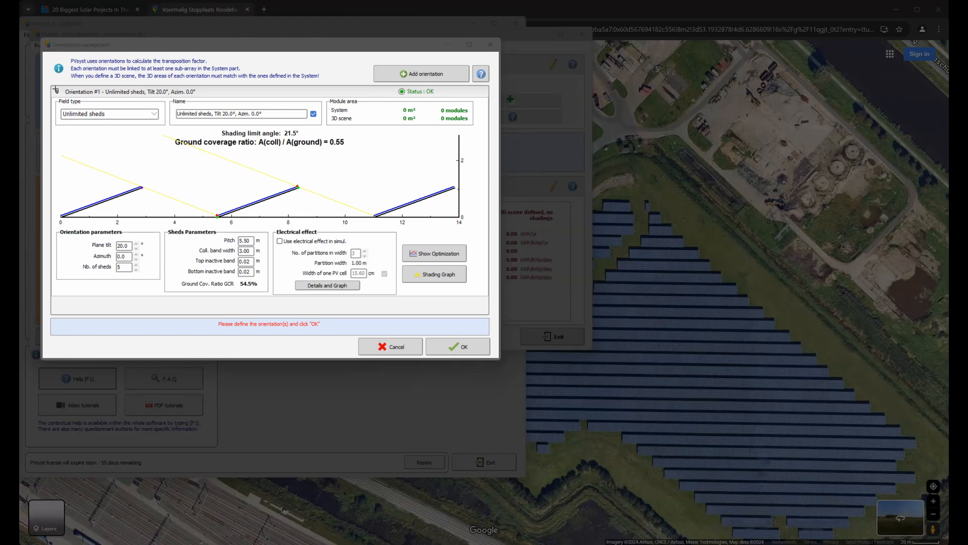
left_click_drag(54, 84, 479, 127)
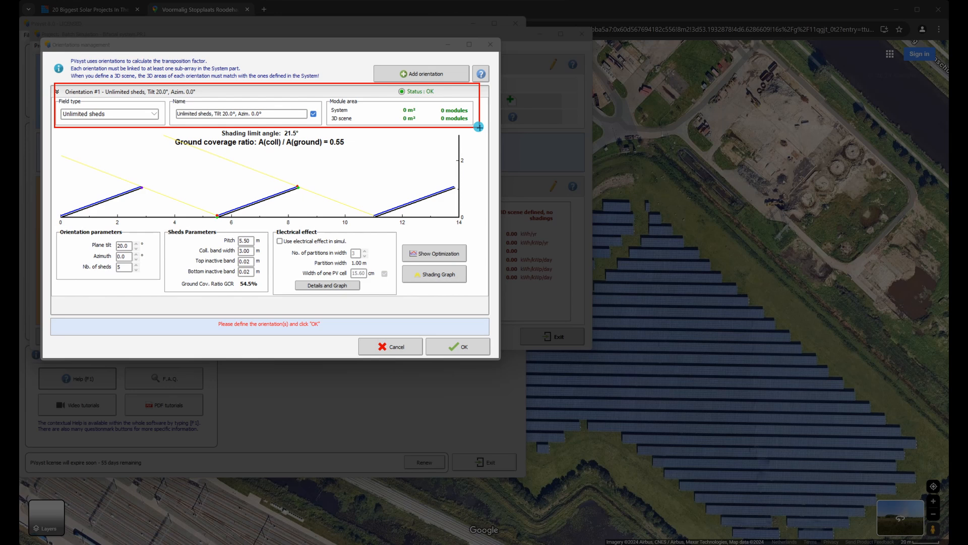
key("Escape")
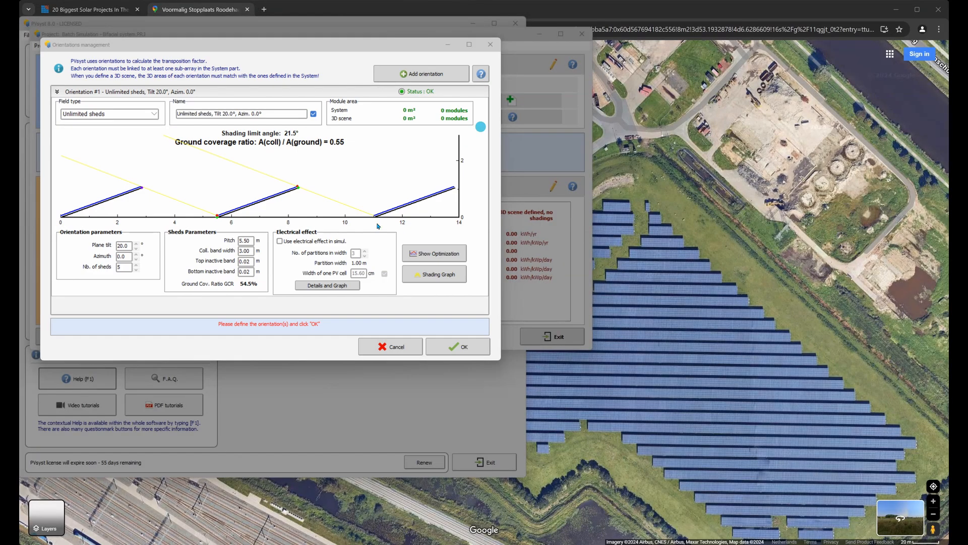
left_click(71, 225)
key("F1")
mouse_move(159, 275)
left_mouse_down()
mouse_move(250, 295)
mouse_move(400, 299)
left_mouse_up()
Set the plane tilt of the unlimited sheds to 10° and the number of sheds to 100
double_click(130, 247)
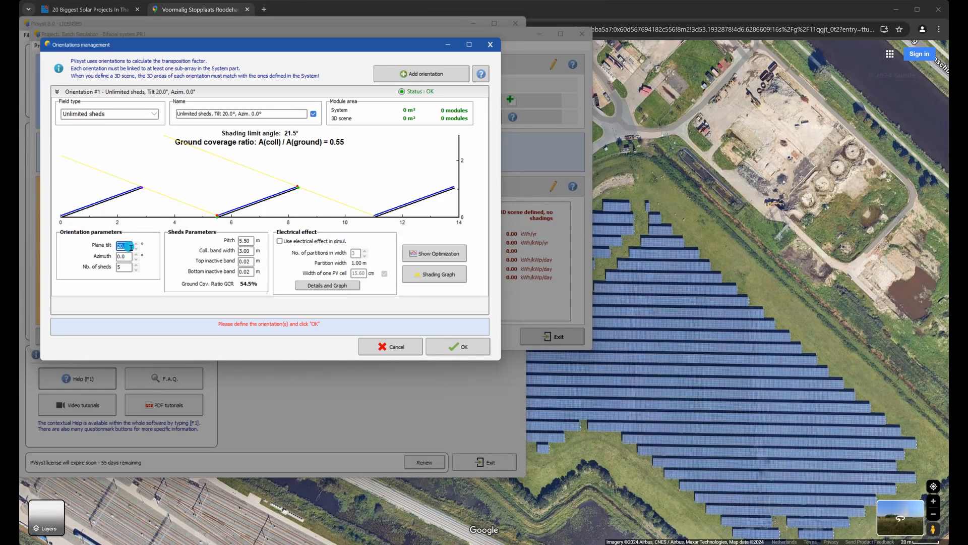
type("10")
key("Tab")
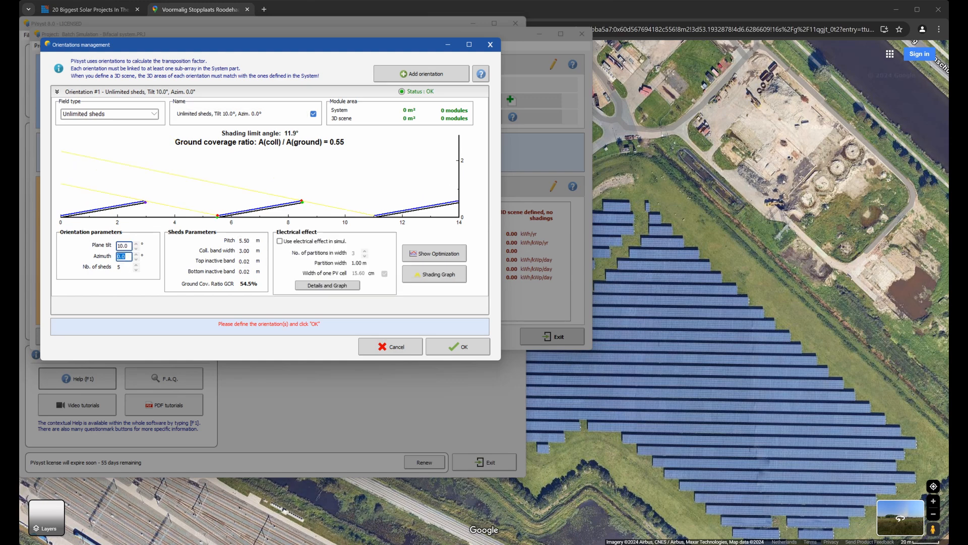
key("Tab")
type("100")
key("Tab")
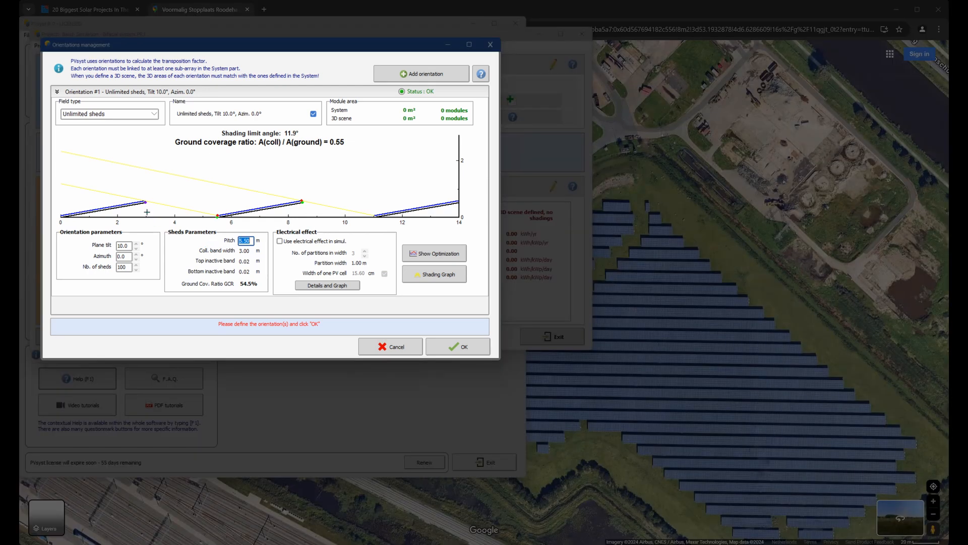
key("ctrl+2")
left_click_drag(144, 211, 217, 216)
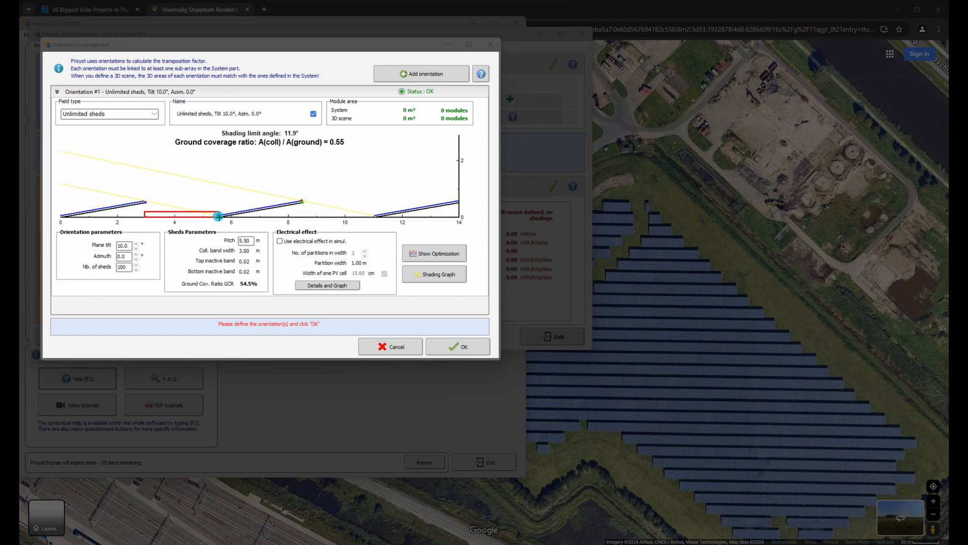
key("Escape")
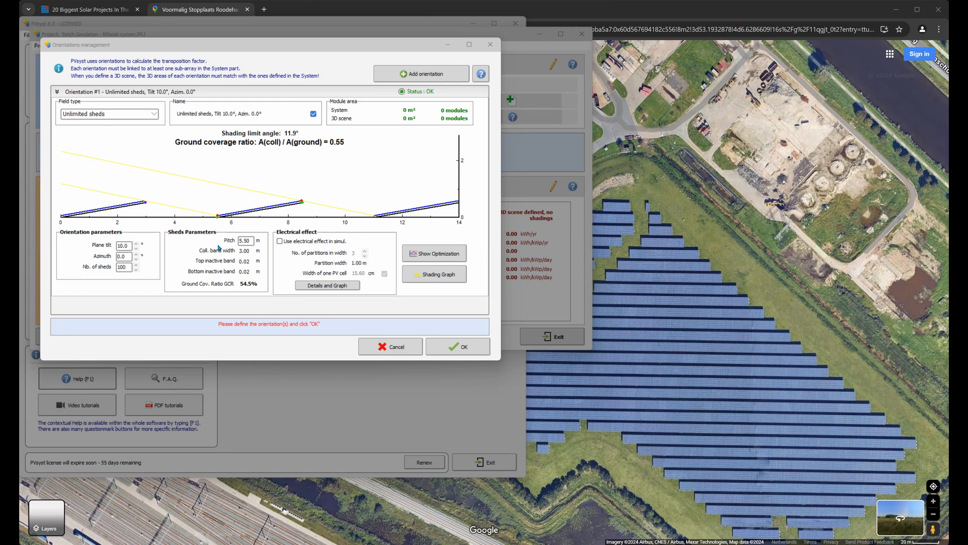
Accept the orientation definition with its current pitch and collector band width, and open the variant's system definition
left_click(247, 241)
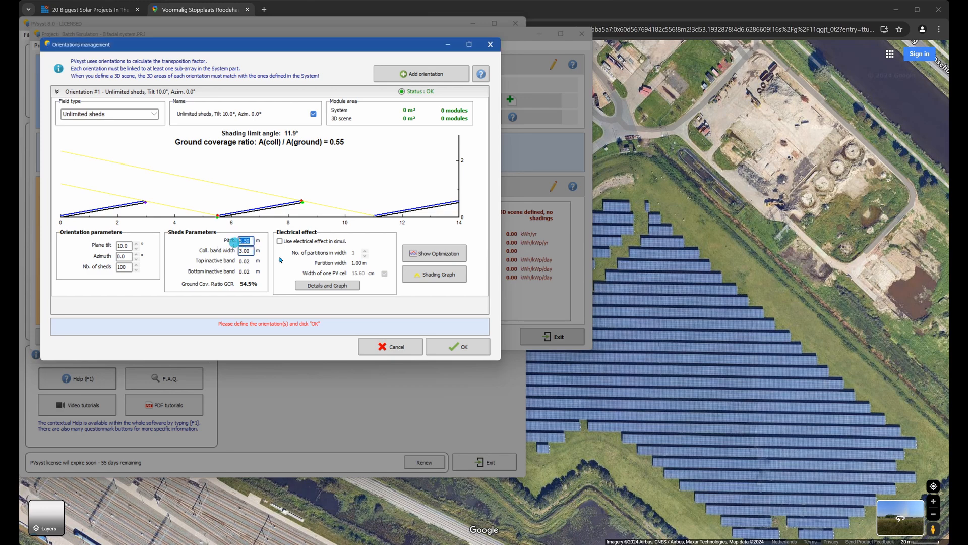
left_click(240, 252)
left_click(441, 350)
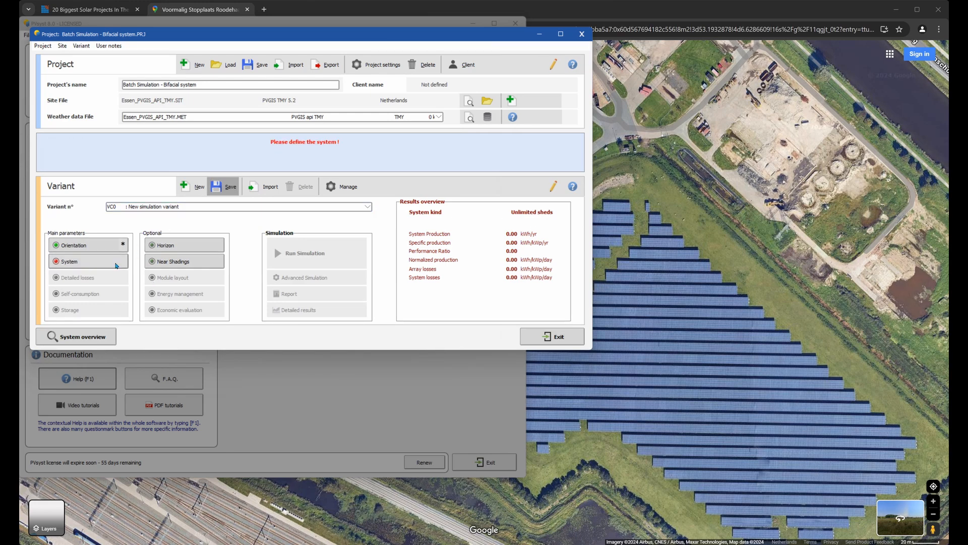
left_click(116, 263)
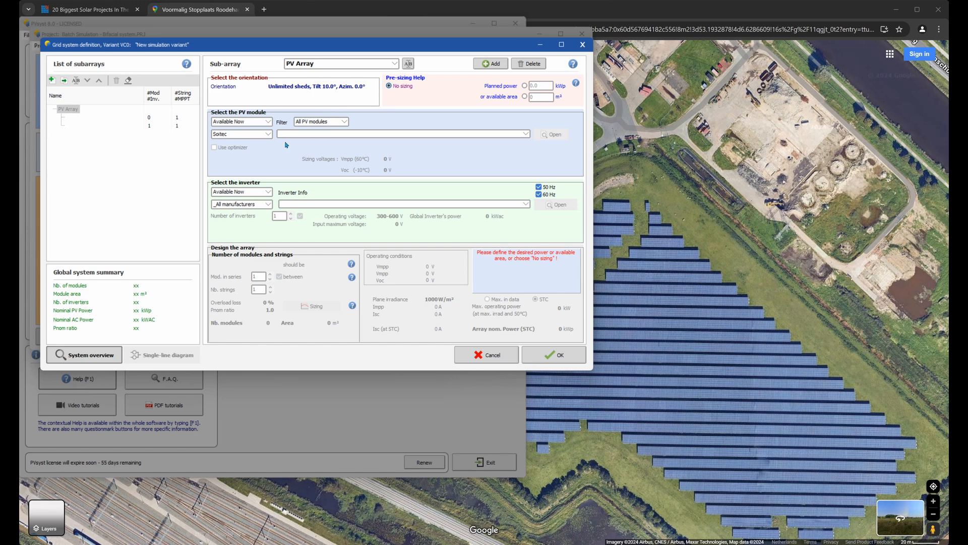
Filter the PV modules to bifacial ones and choose the JA Solar 550 Wp module JAM72-D30-550-MB
left_click(321, 121)
left_click(312, 137)
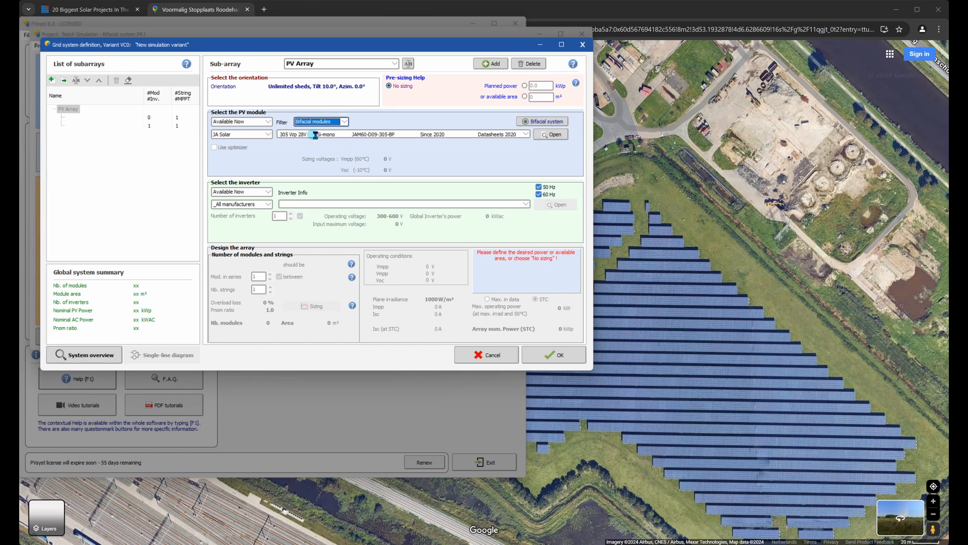
left_click(314, 134)
scroll(358, 185, "down", 4)
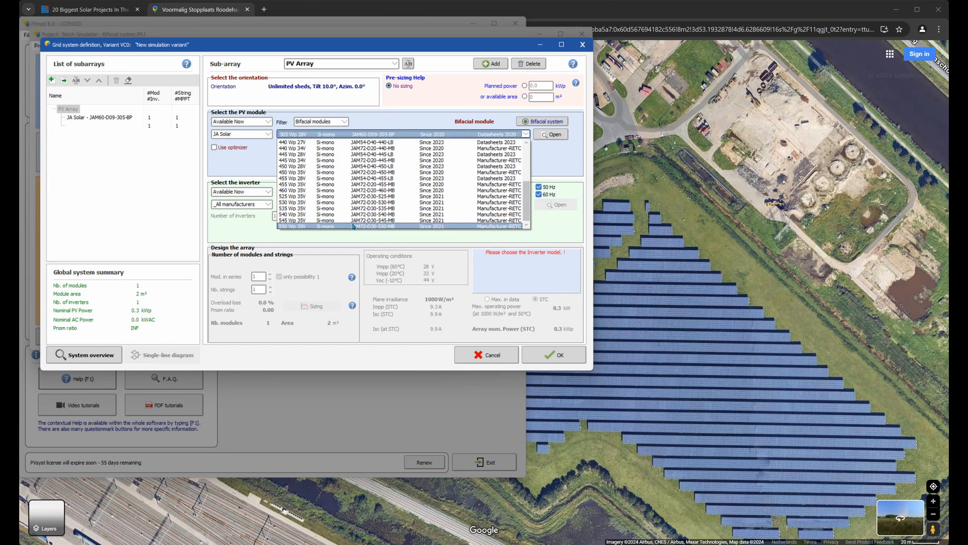
left_click(353, 227)
left_click(431, 164)
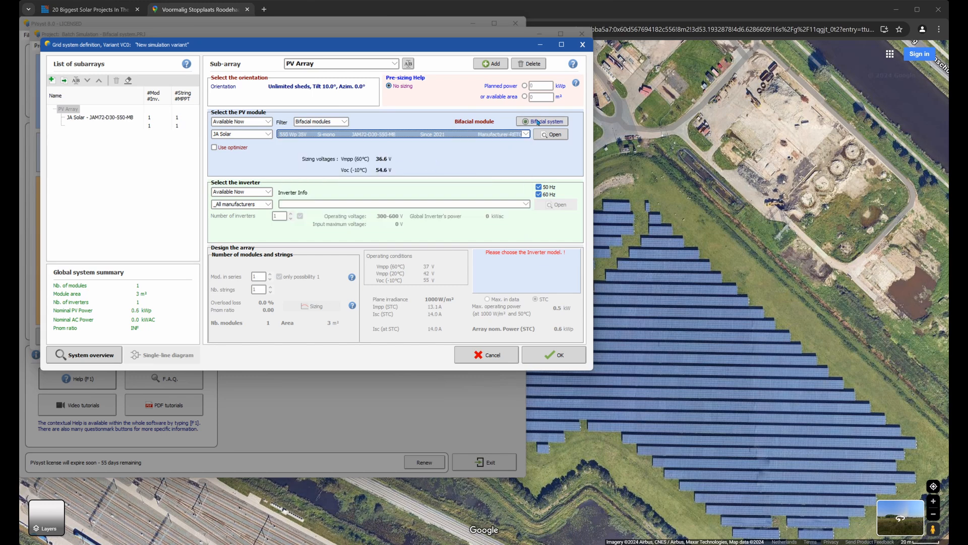
Check the selected module's length and width, and examine how many modules are stacked per row on the Google Maps satellite view
left_click(544, 134)
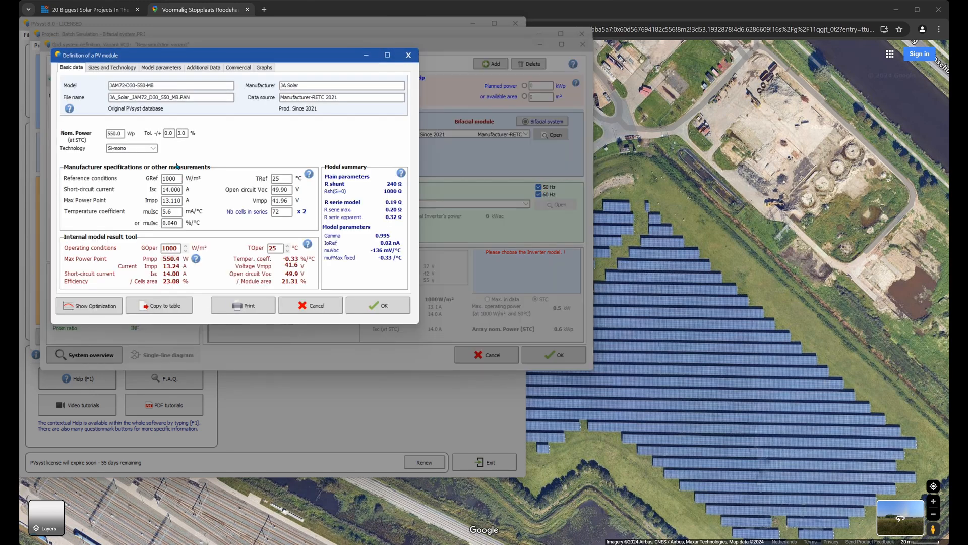
left_click(121, 68)
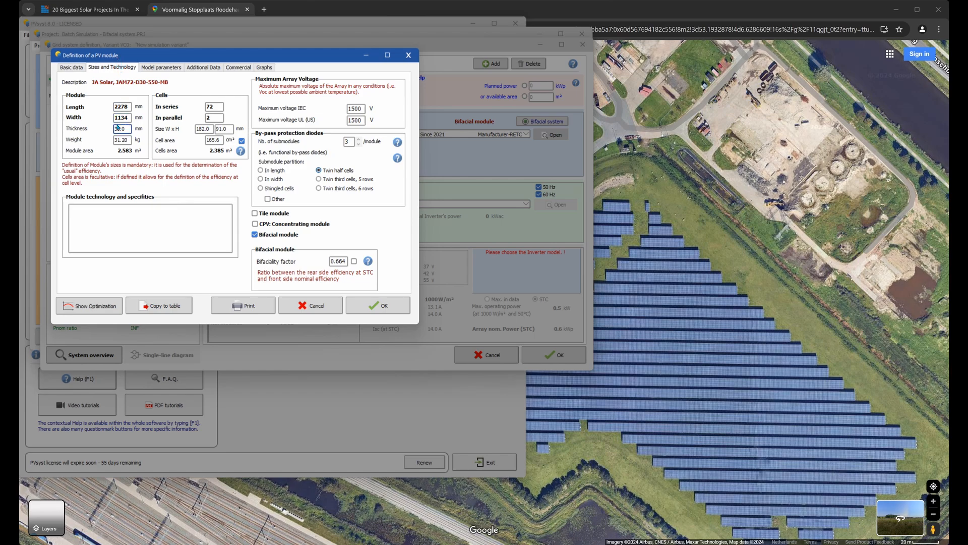
double_click(113, 106)
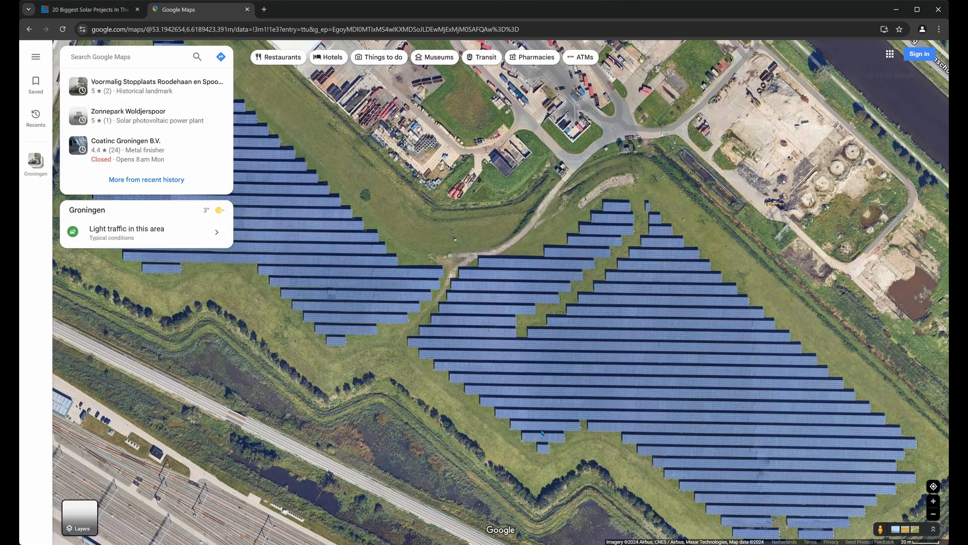
scroll(514, 445, "up", 5)
scroll(515, 445, "up", 3)
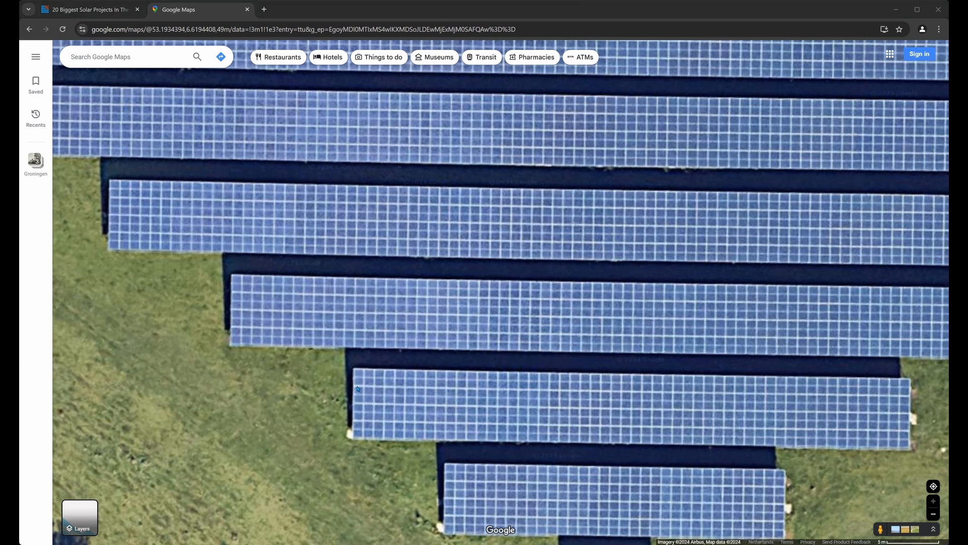
Return to the PVsyst orientation, set the collector band width to 8.8 m and the pitch to 10 m, and confirm
key("alt+Tab")
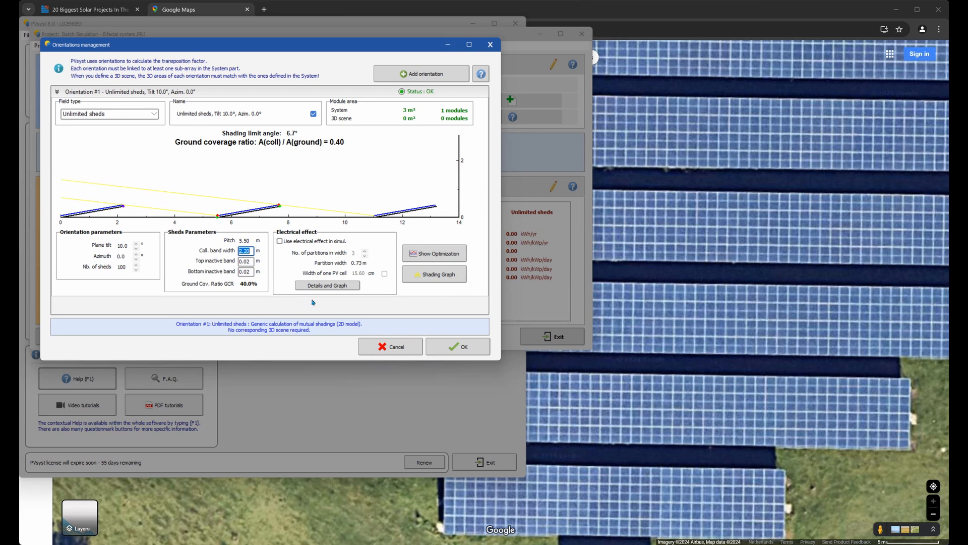
type("8.8")
key("shift+Tab")
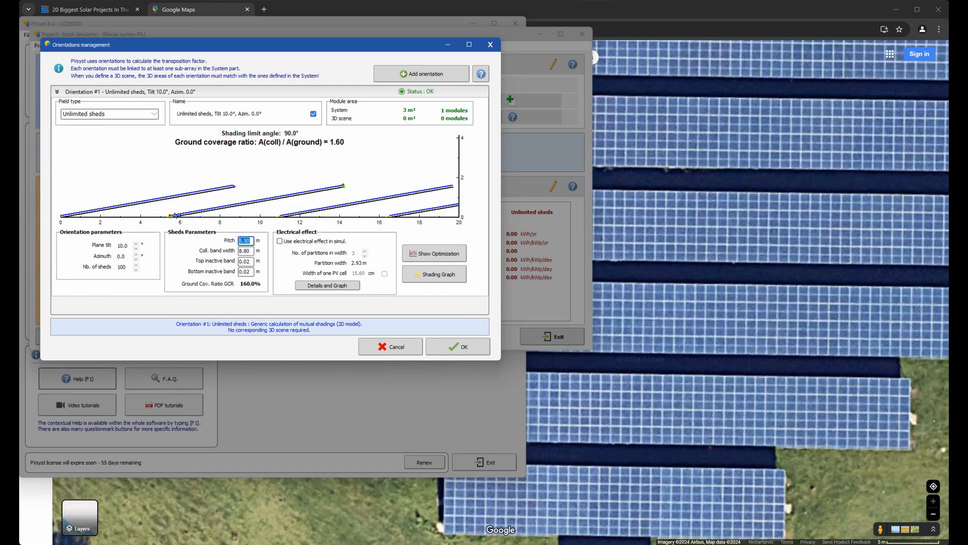
key("Return")
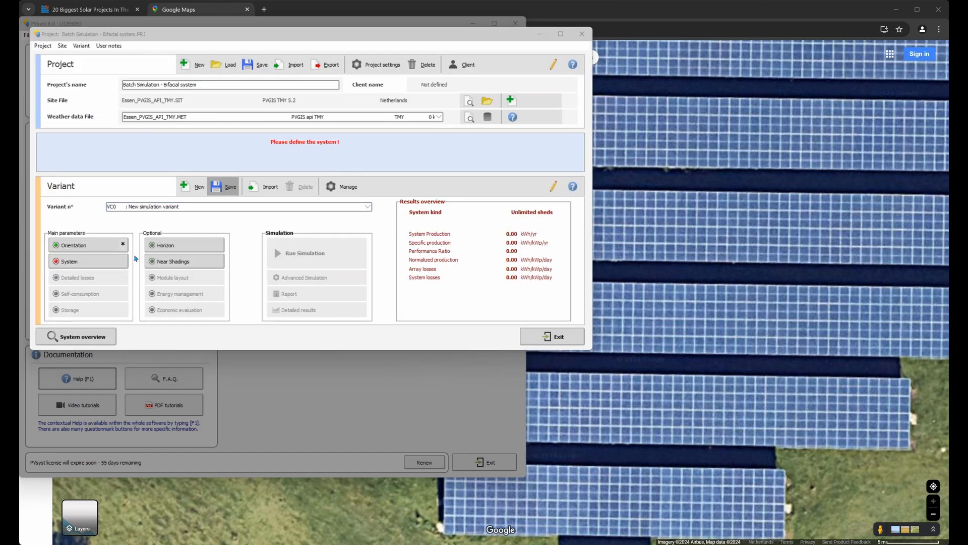
Reopen the system definition and select the unlimited sheds 2D-model for the bifacial system
left_click(117, 264)
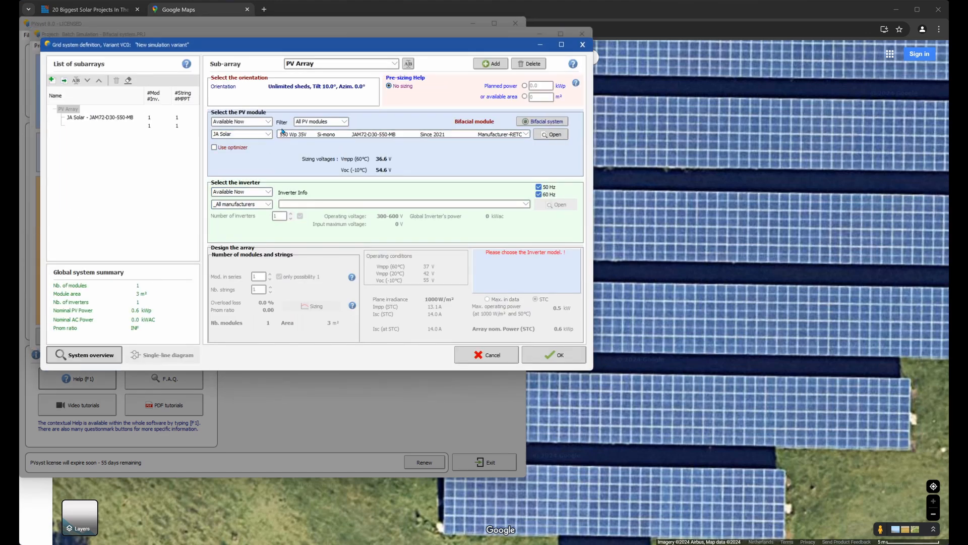
left_click(267, 136)
left_click(268, 136)
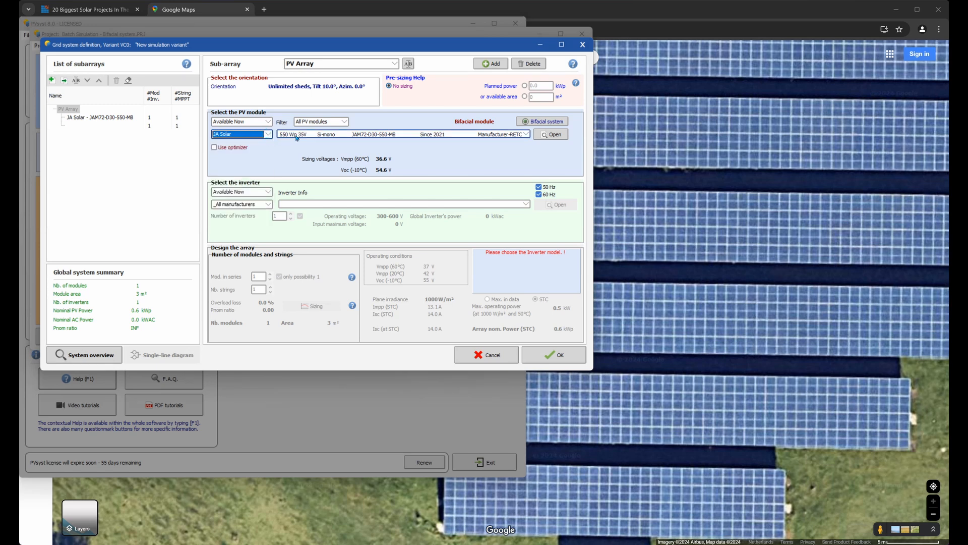
left_click(540, 122)
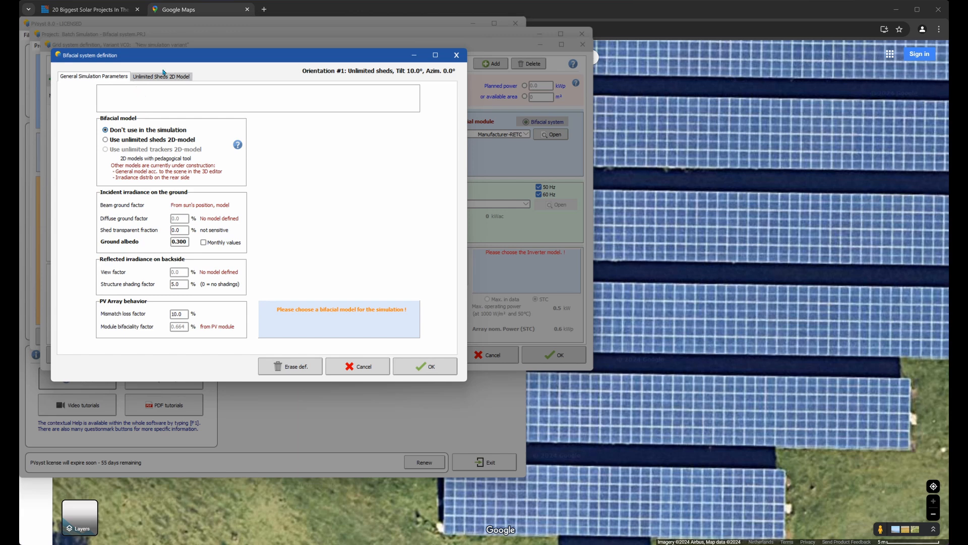
left_click(119, 143)
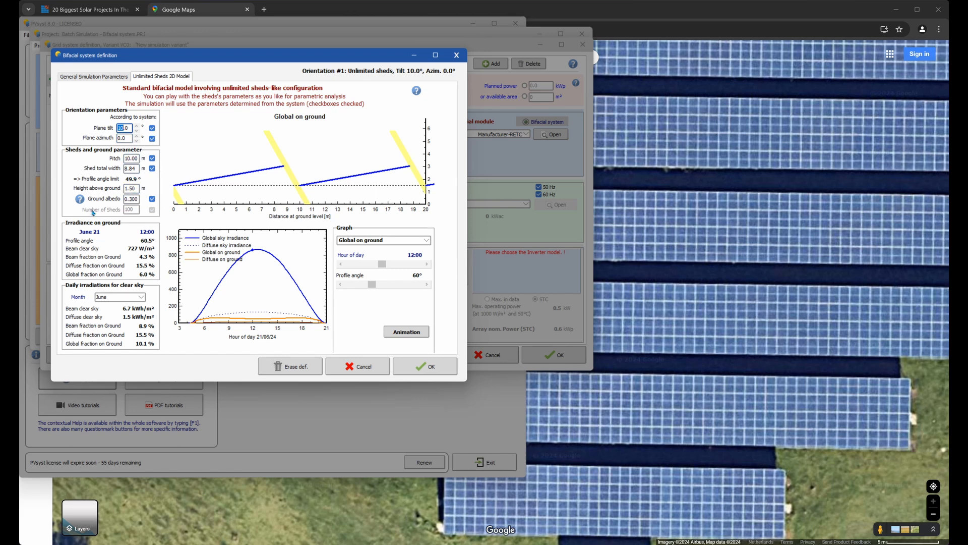
Open the help page on the ground albedo setting, read the definition of the albedo coefficient, and close the page
left_click(109, 198)
left_click(79, 199)
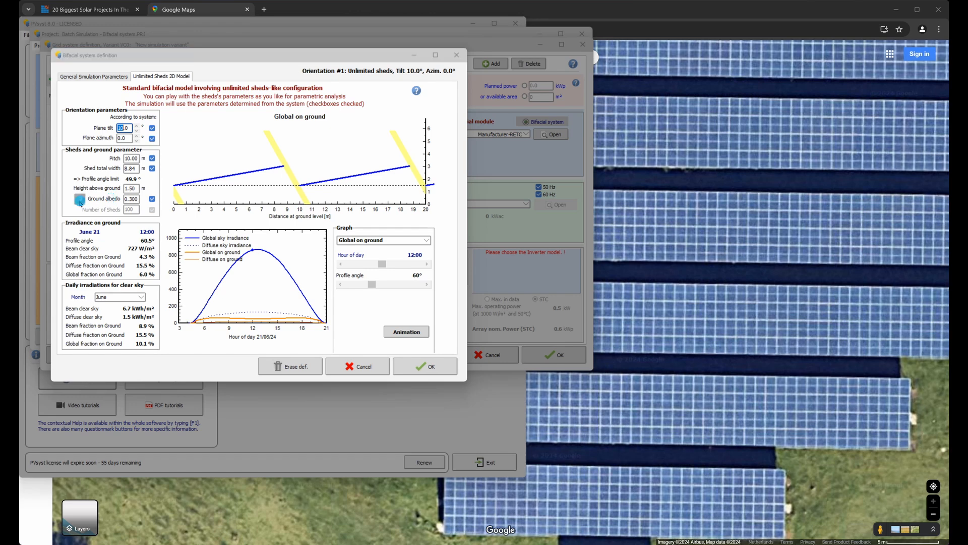
left_click_drag(351, 34, 498, 28)
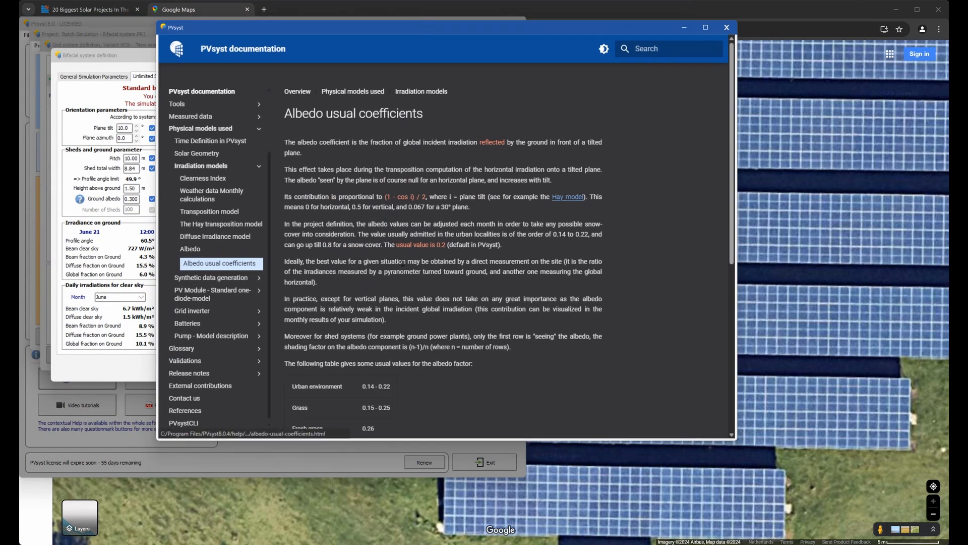
mouse_move(297, 142)
left_mouse_down()
mouse_move(580, 142)
mouse_move(299, 156)
left_mouse_up()
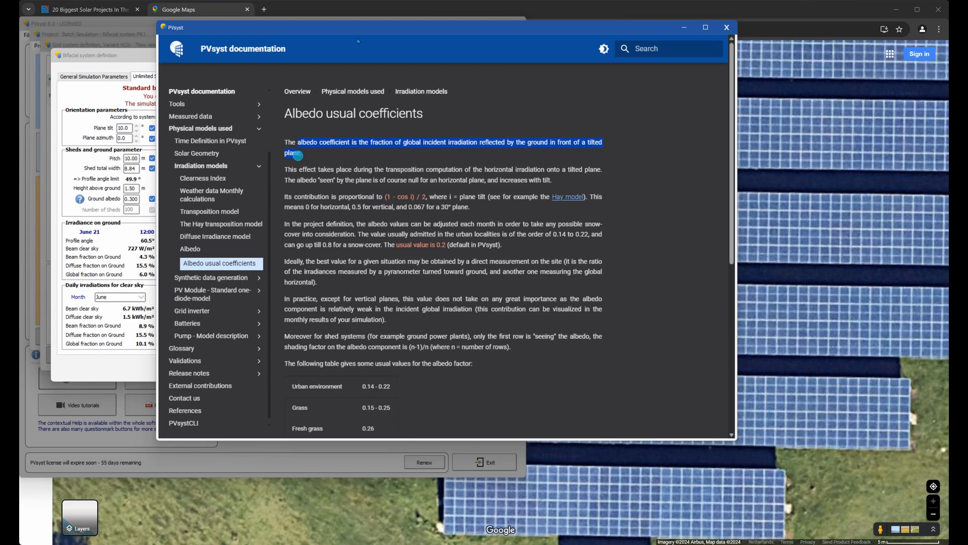
left_click(727, 27)
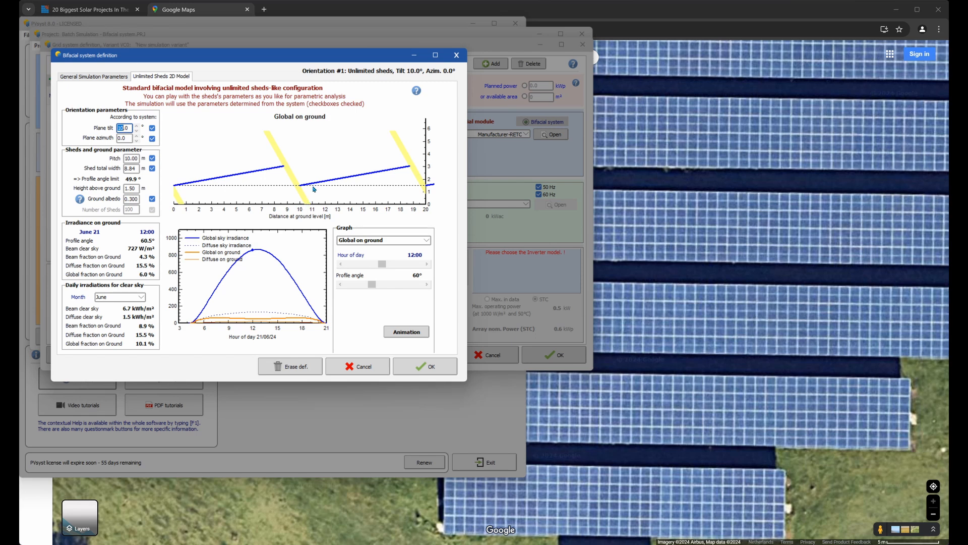
Reopen the ground albedo help page and examine the table of usual albedo values for urban, grass, snow and other surfaces
left_click(79, 199)
left_click_drag(366, 73, 410, 65)
scroll(353, 146, "down", 7)
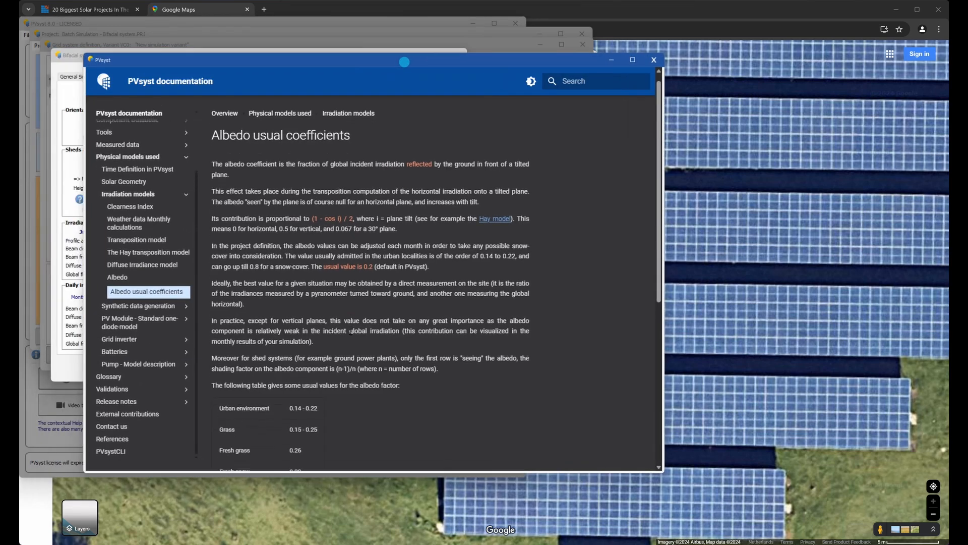
scroll(262, 211, "up", 1)
left_click_drag(228, 163, 270, 163)
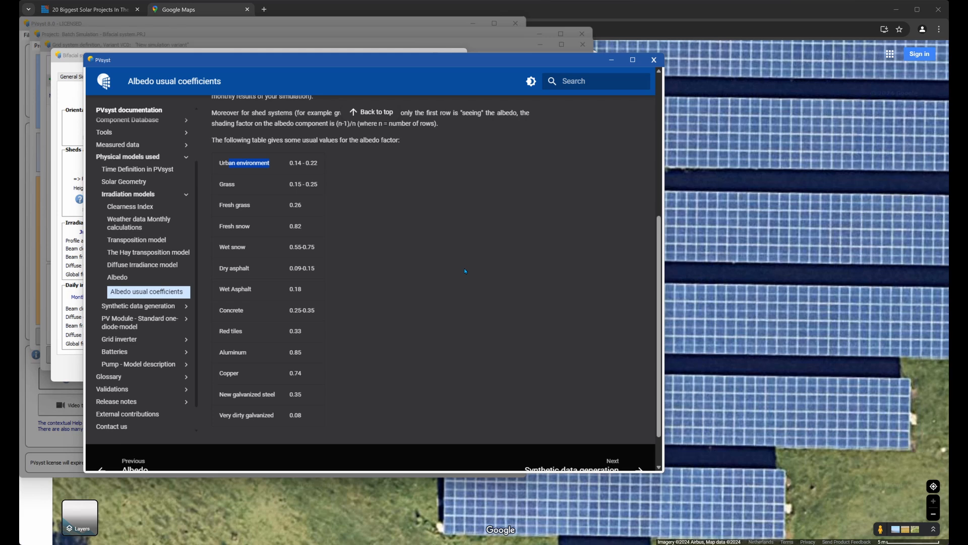
left_click(465, 271)
scroll(306, 237, "up", 1)
left_click_drag(254, 212, 325, 211)
left_click(361, 227)
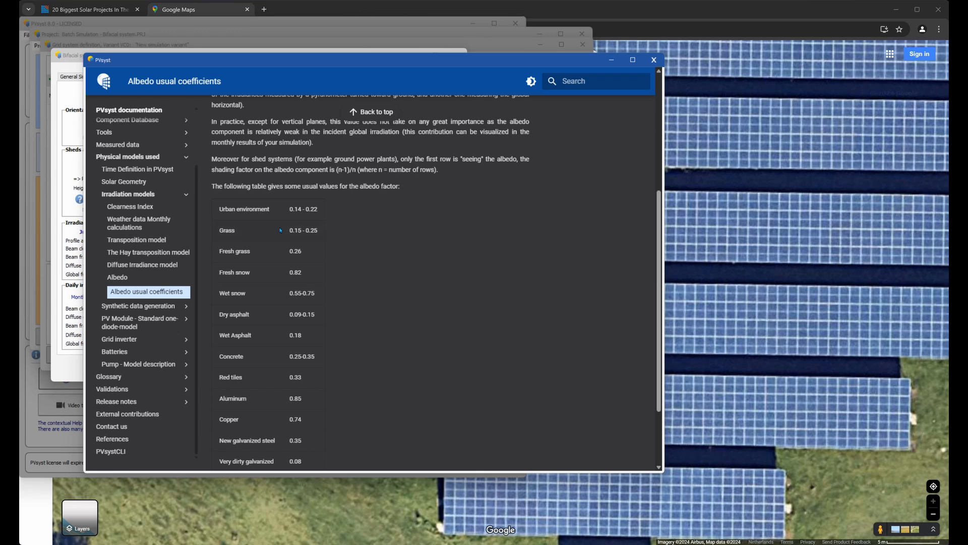
left_click_drag(281, 230, 322, 230)
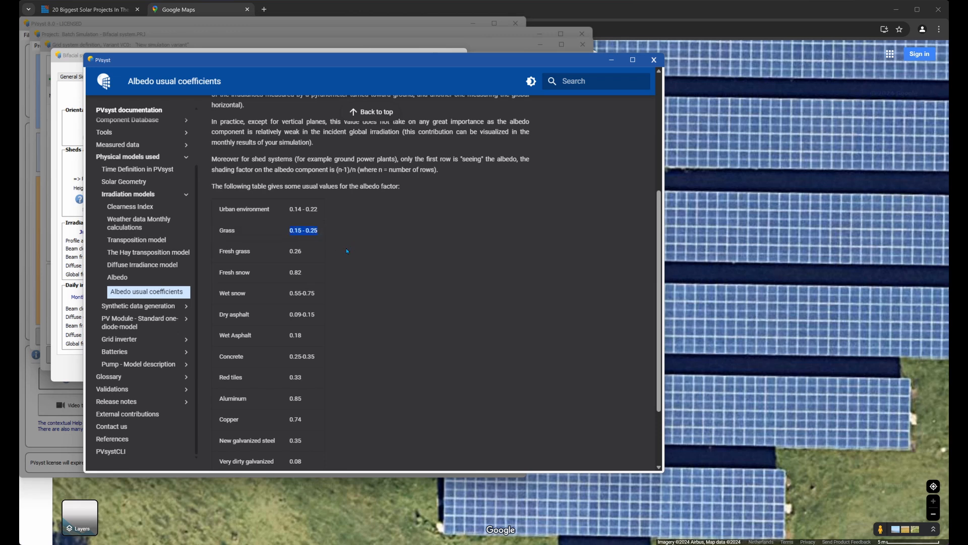
left_click_drag(282, 272, 305, 272)
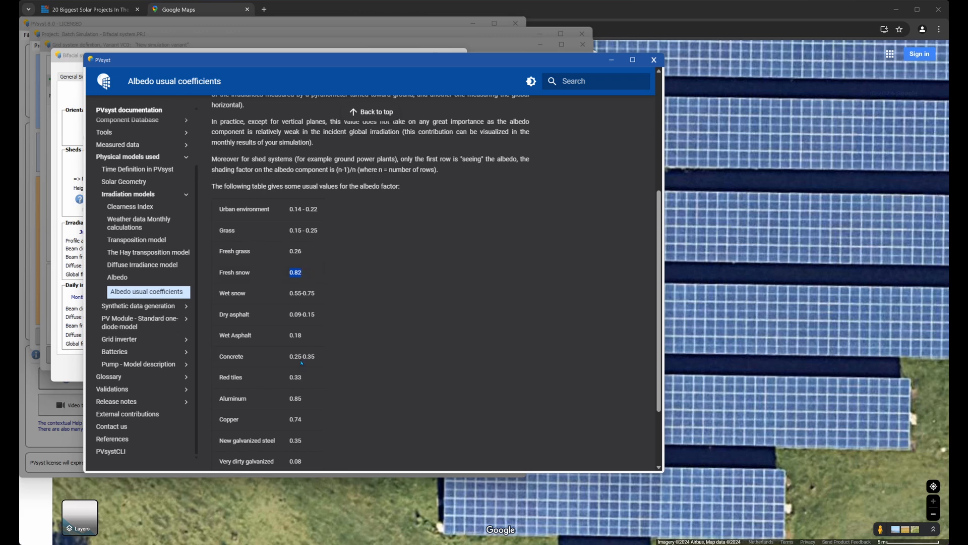
scroll(318, 356, "down", 2)
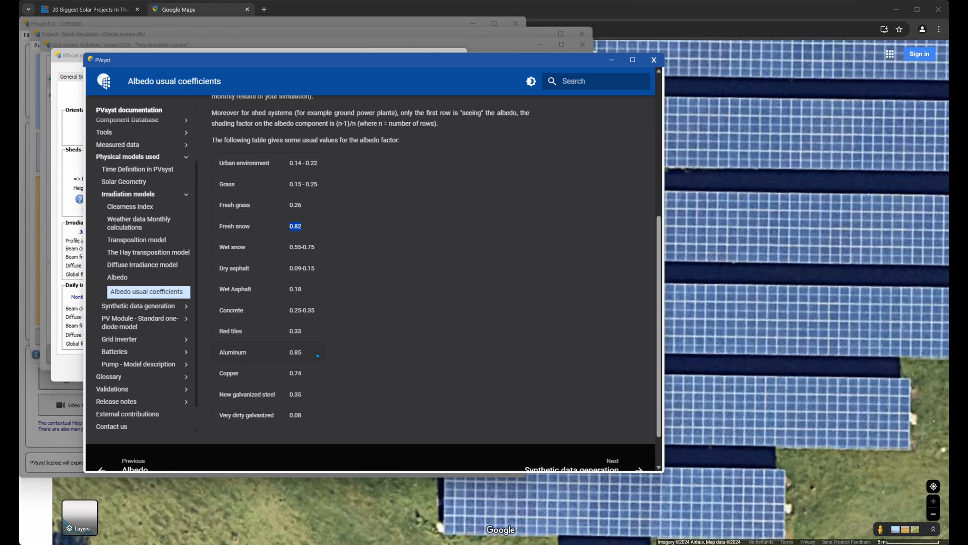
left_click(654, 60)
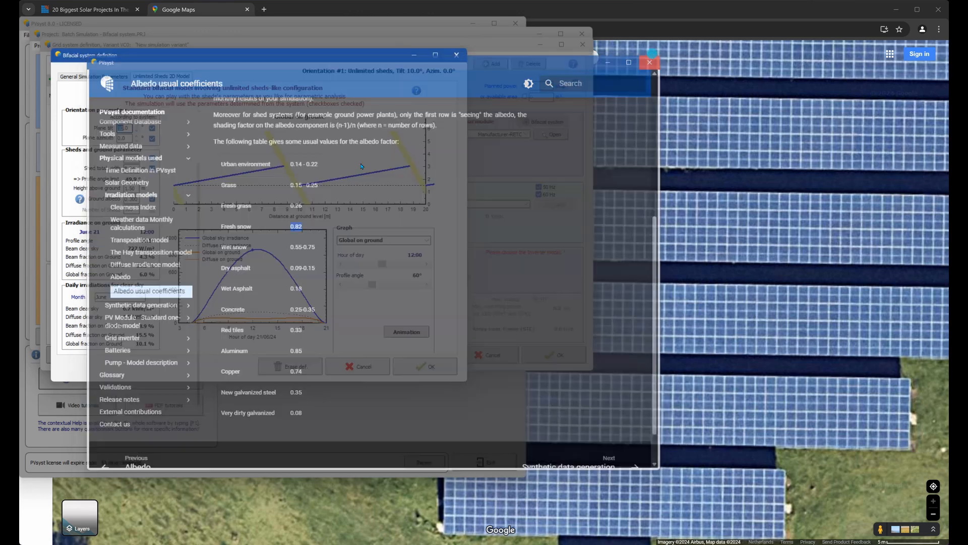
Confirm the bifacial system definition and choose the Huawei Technologies 100 kW inverter SUN2000-100KTL-M1-400Vac
left_click(415, 366)
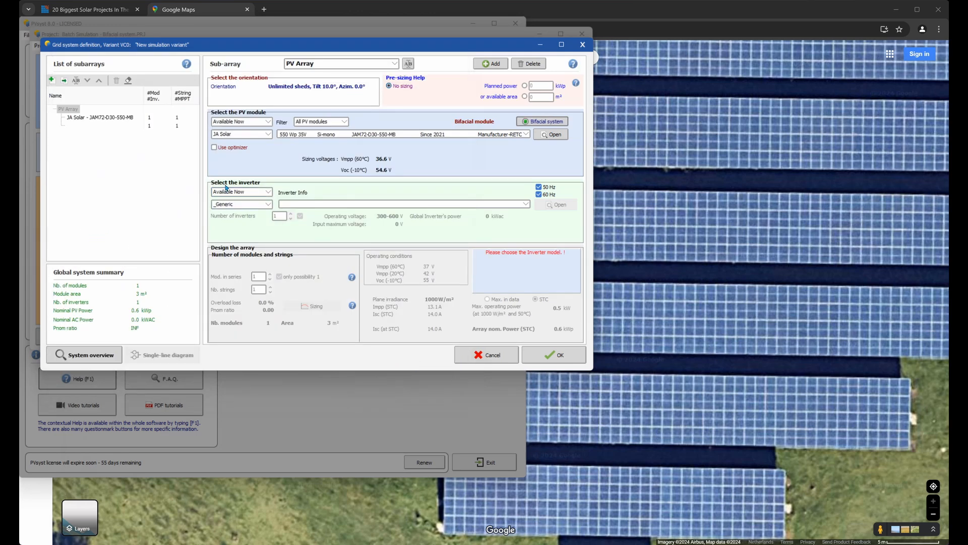
left_click(255, 204)
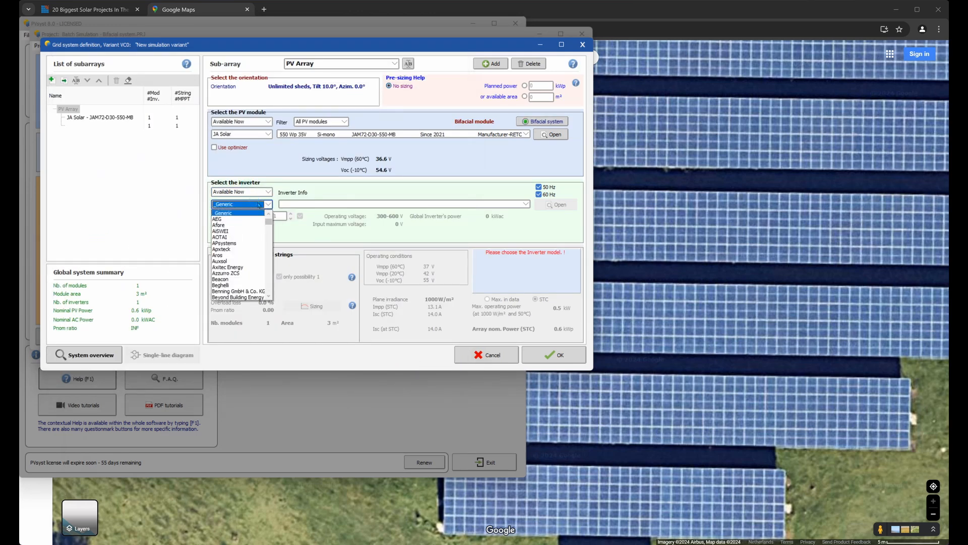
type("huah")
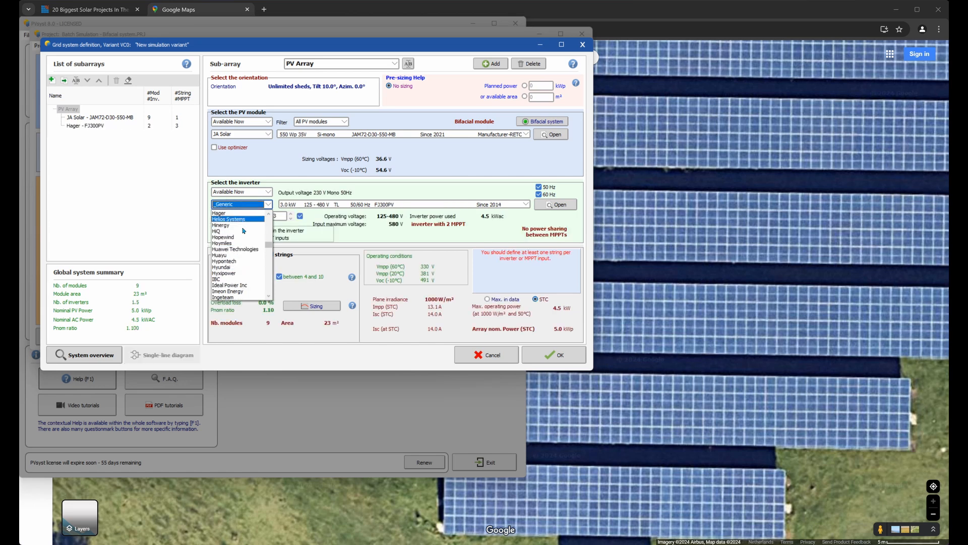
left_click(243, 249)
left_click(375, 205)
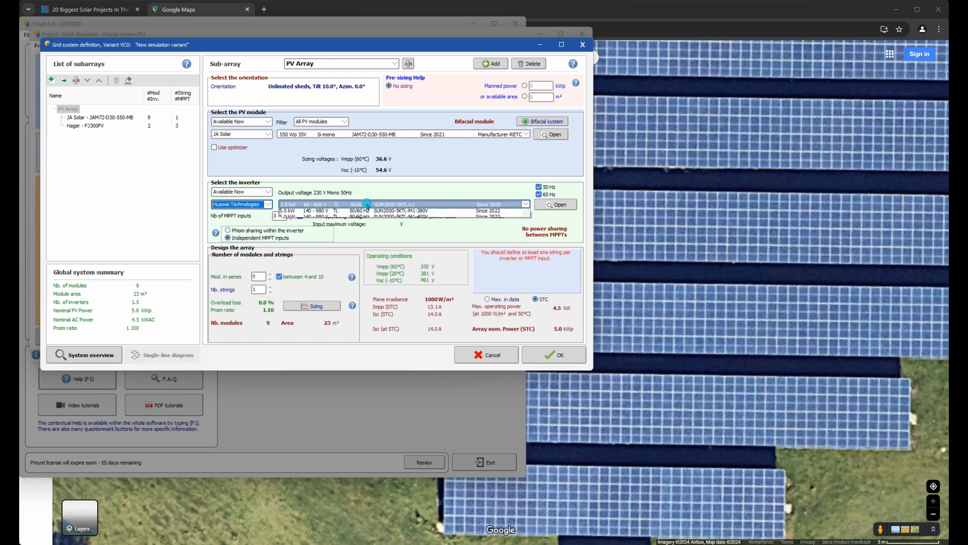
scroll(375, 226, "down", 15)
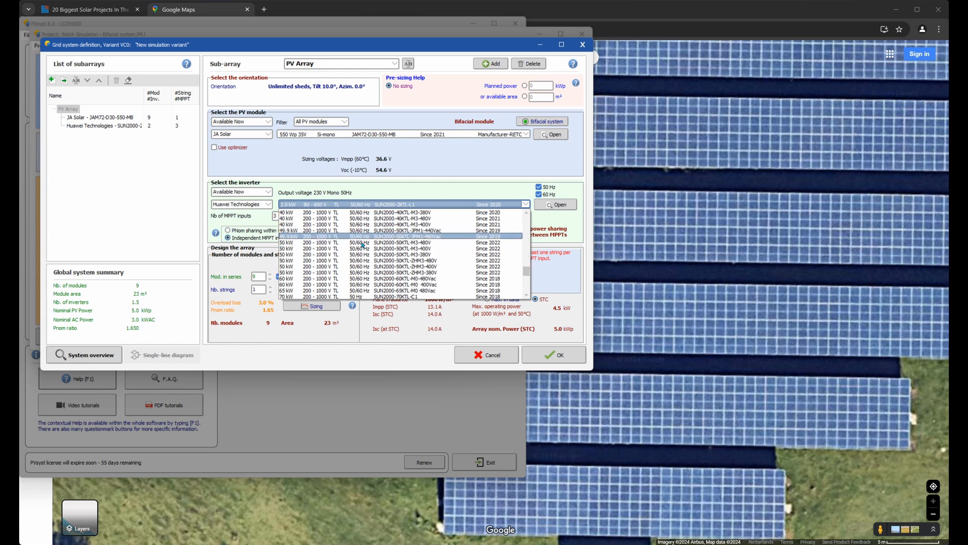
scroll(364, 249, "up", 3)
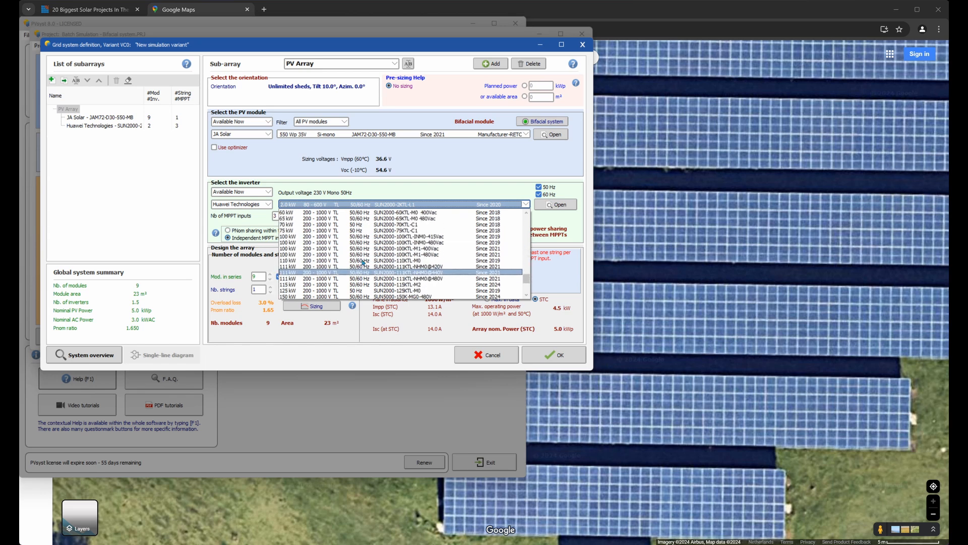
left_click(363, 249)
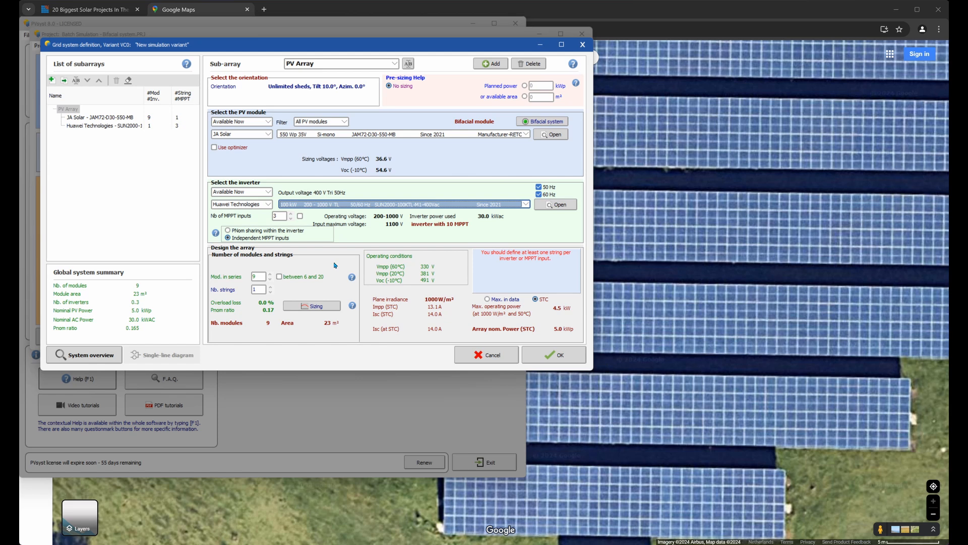
Size the PV array for a planned power of 5000 kWp and confirm the grid system definition
left_click(525, 86)
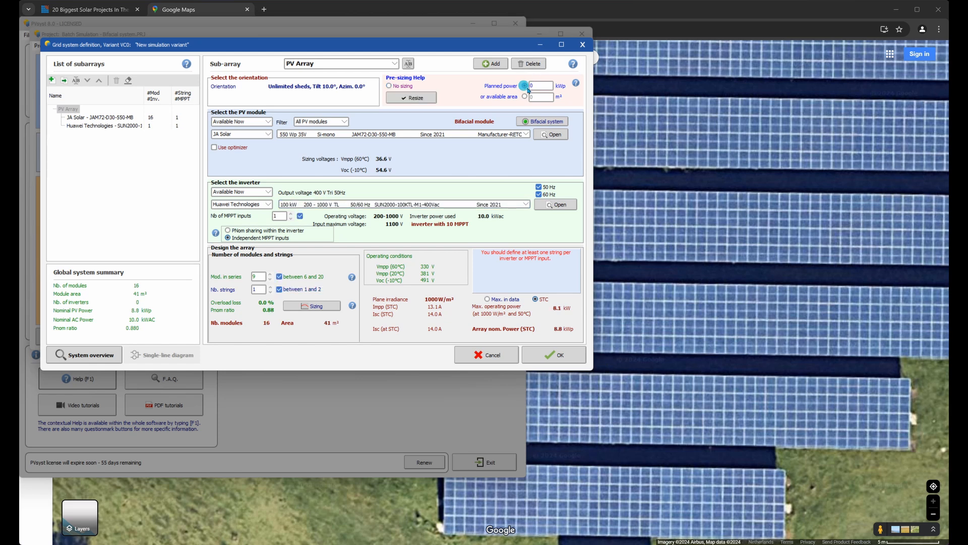
double_click(541, 87)
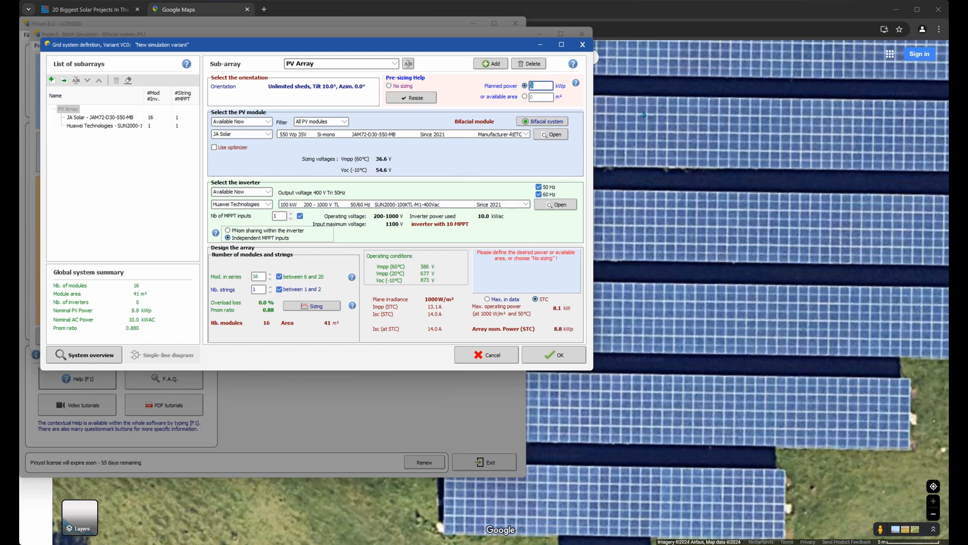
type("5000")
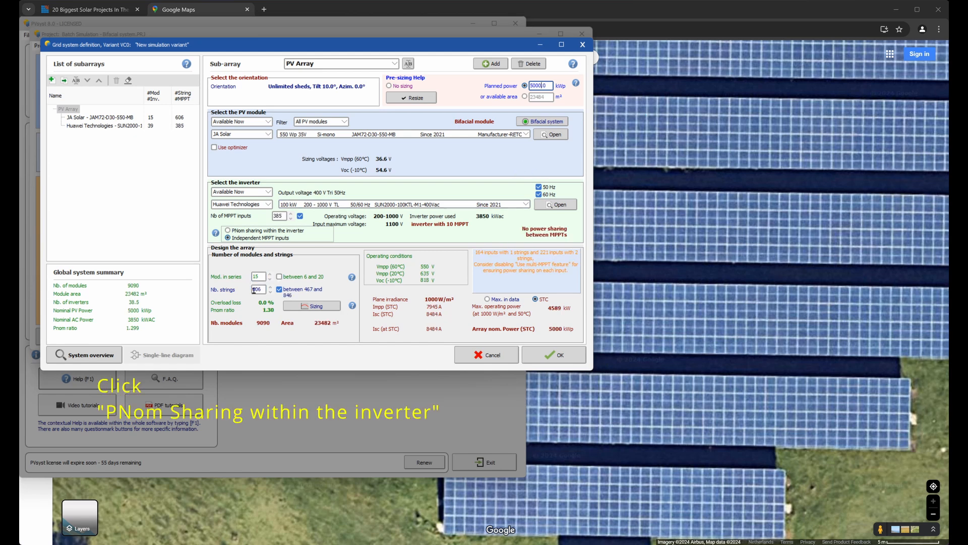
left_click(238, 277)
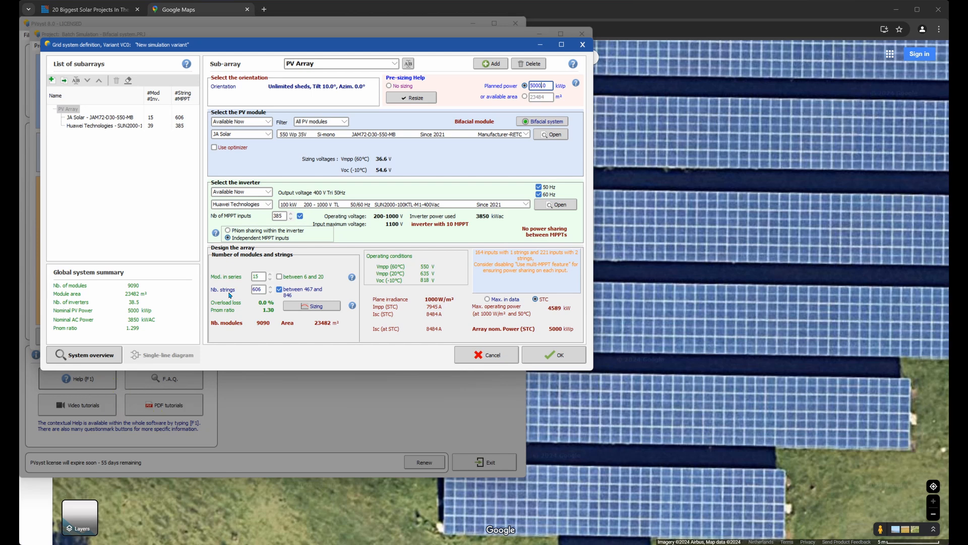
left_click(554, 354)
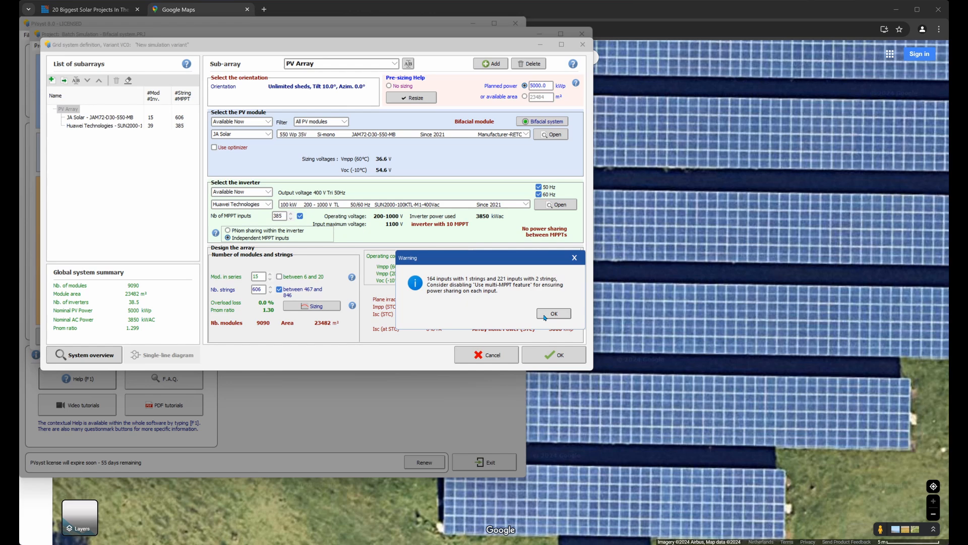
left_click(553, 313)
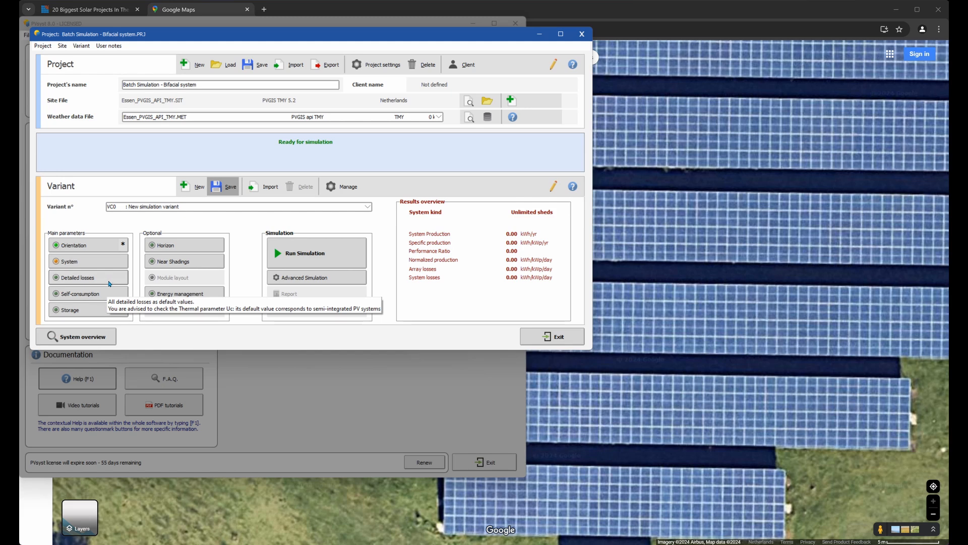
Open the detailed losses and set the thermal loss factor to the default for free-mounted modules with air circulation
left_click(108, 282)
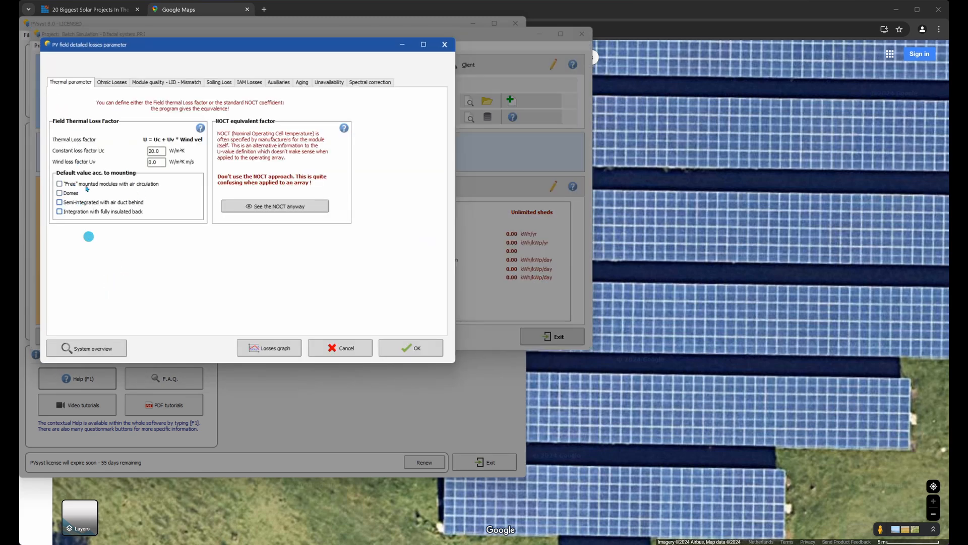
double_click(154, 151)
left_click(81, 185)
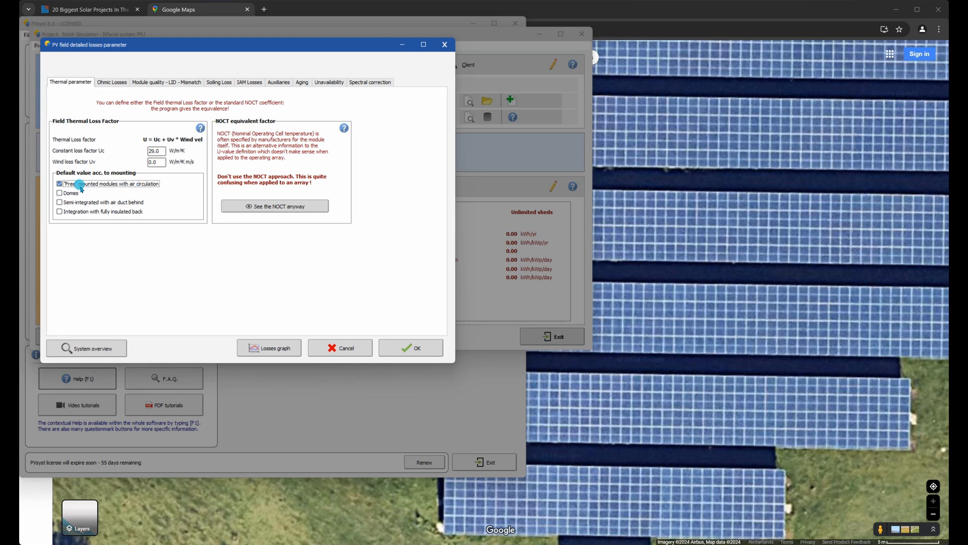
In the ohmic losses, apply the default 0.7 V series diode voltage drop and enable an AC circuit loss of 1% at STC
left_click(105, 82)
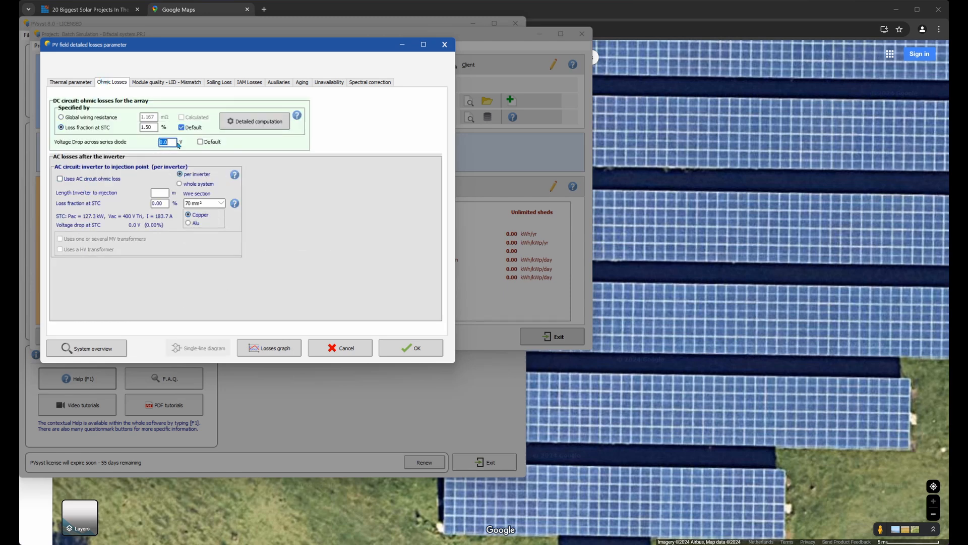
left_click(201, 141)
left_click(76, 179)
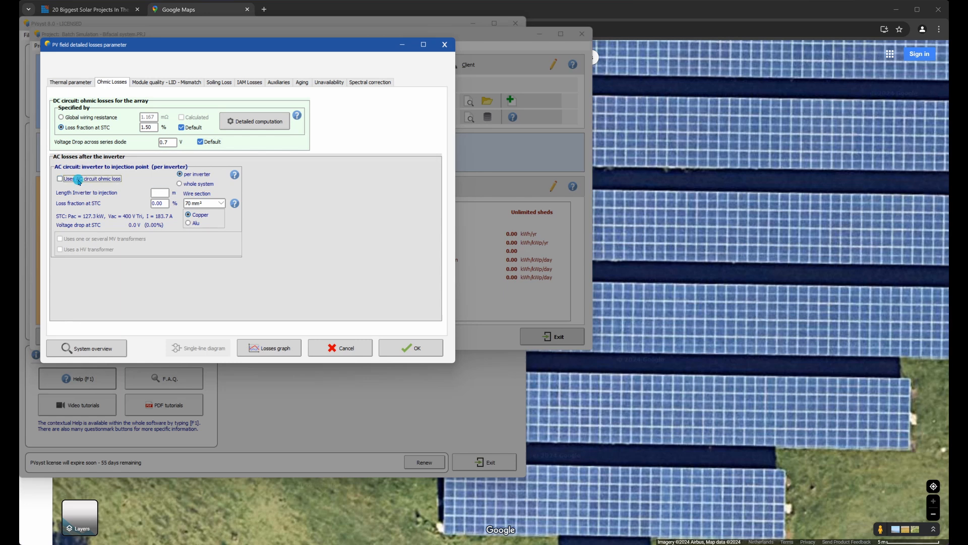
left_click(161, 203)
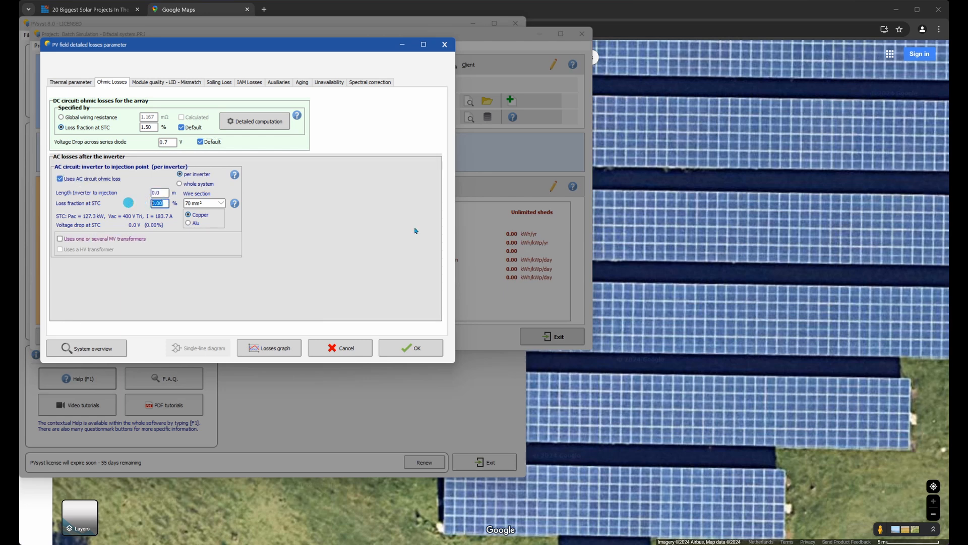
type("1")
key("Return")
left_click_drag(156, 127, 118, 123)
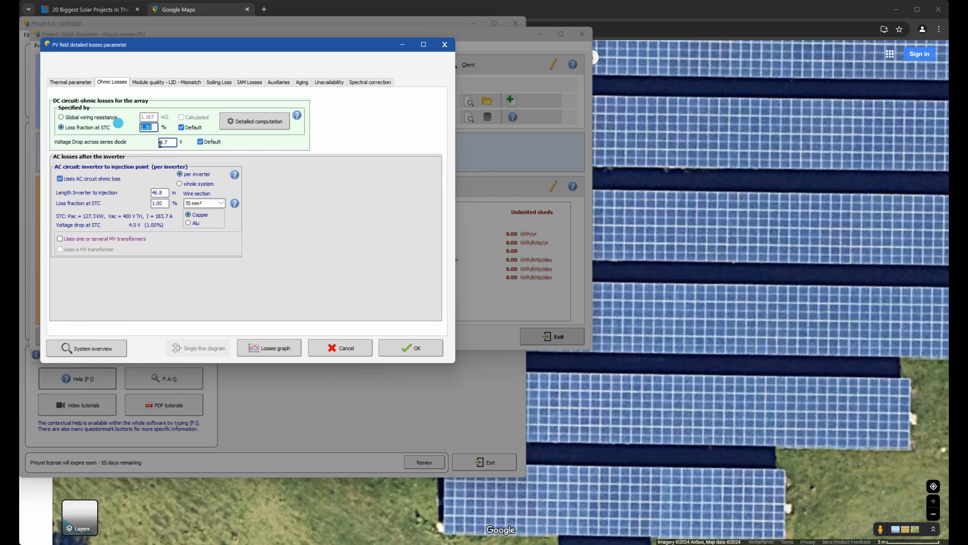
Apply the default 2.0% LID loss factor and the default 3.0% yearly soiling loss factor
left_click(163, 83)
left_click(164, 190)
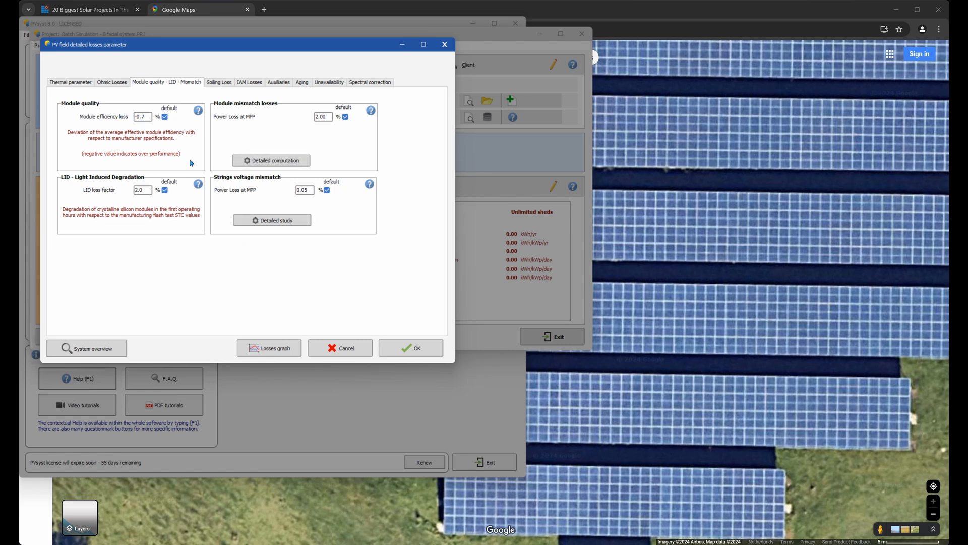
left_click(219, 83)
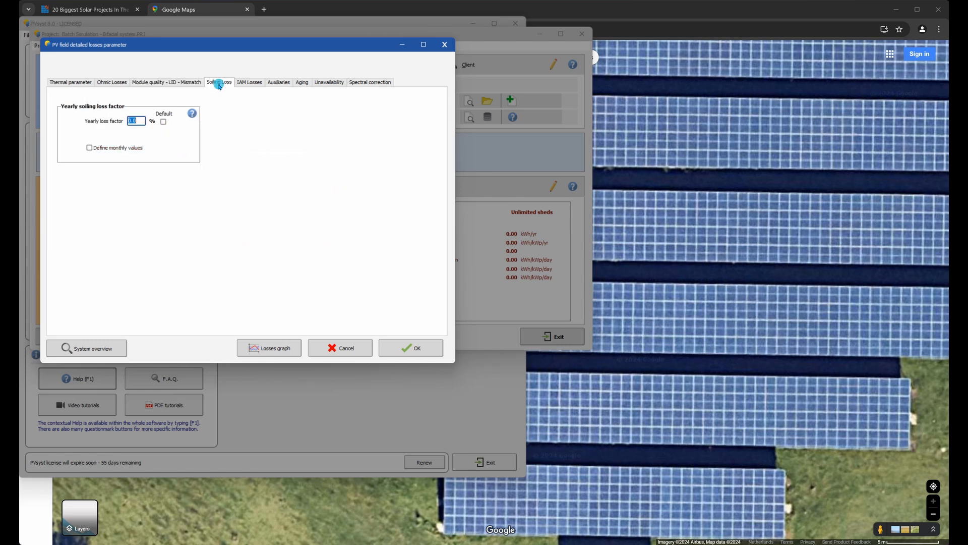
left_click(164, 121)
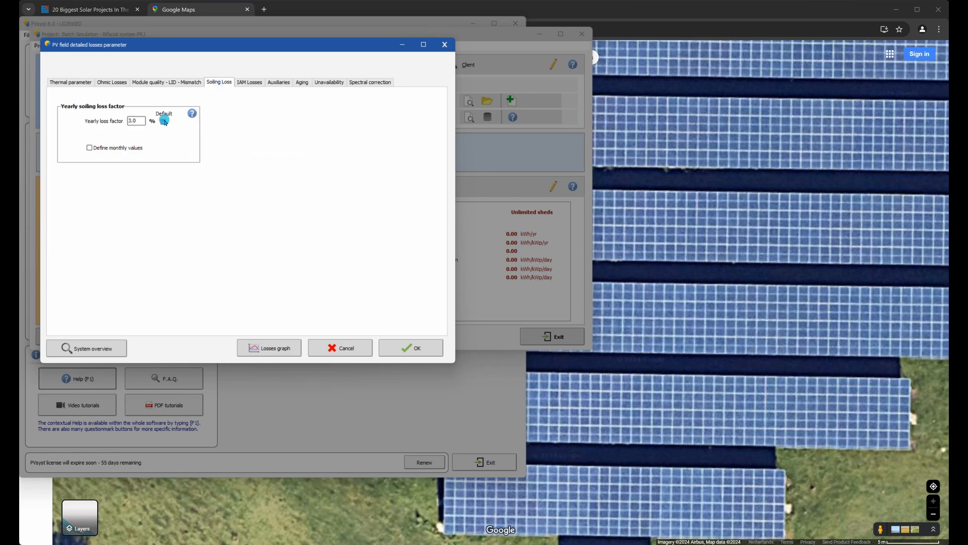
Check the IAM losses, apply the default 2.0% unavailability time fraction, and confirm the detailed losses
left_click(249, 83)
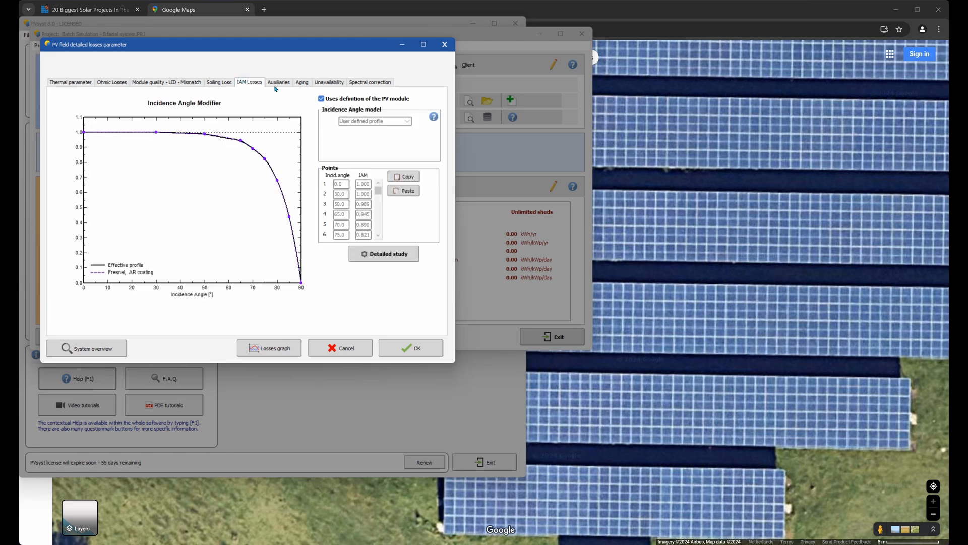
left_click(325, 83)
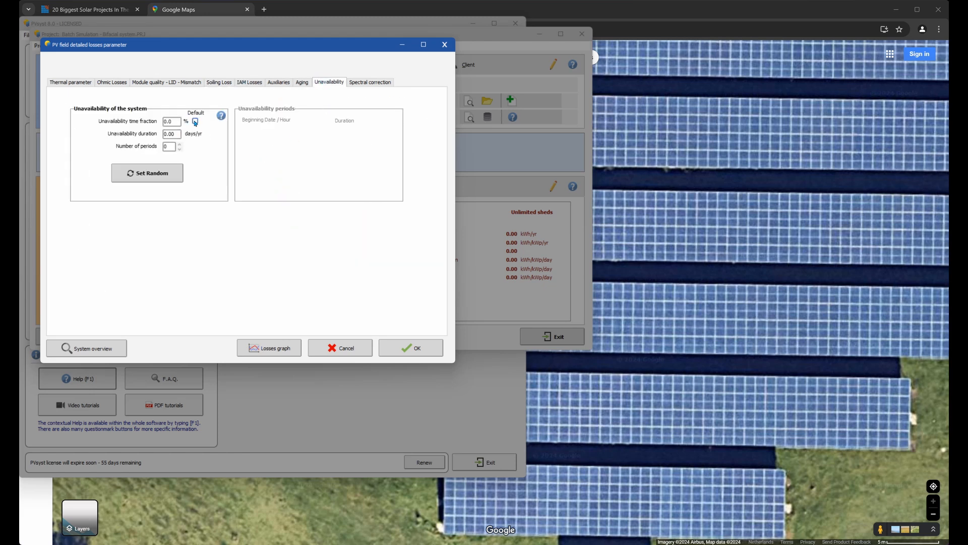
left_click(195, 121)
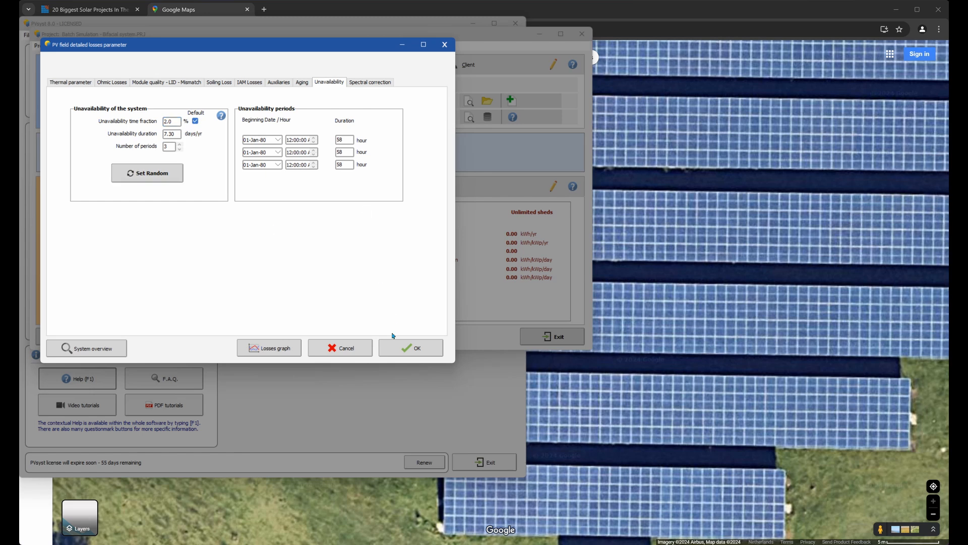
left_click(396, 348)
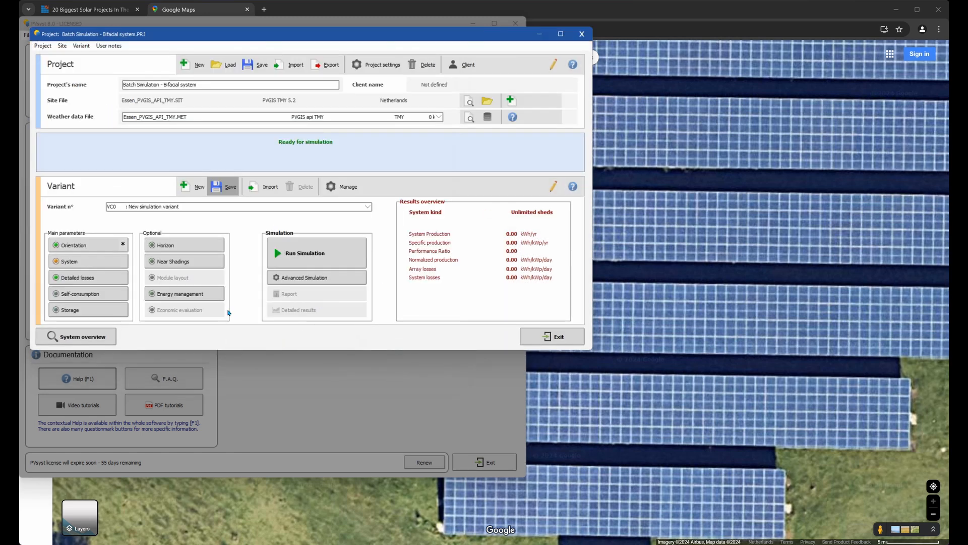
left_click(247, 304)
key("ctrl+Print")
mouse_move(259, 266)
left_mouse_down()
mouse_move(370, 296)
mouse_move(373, 288)
left_mouse_up()
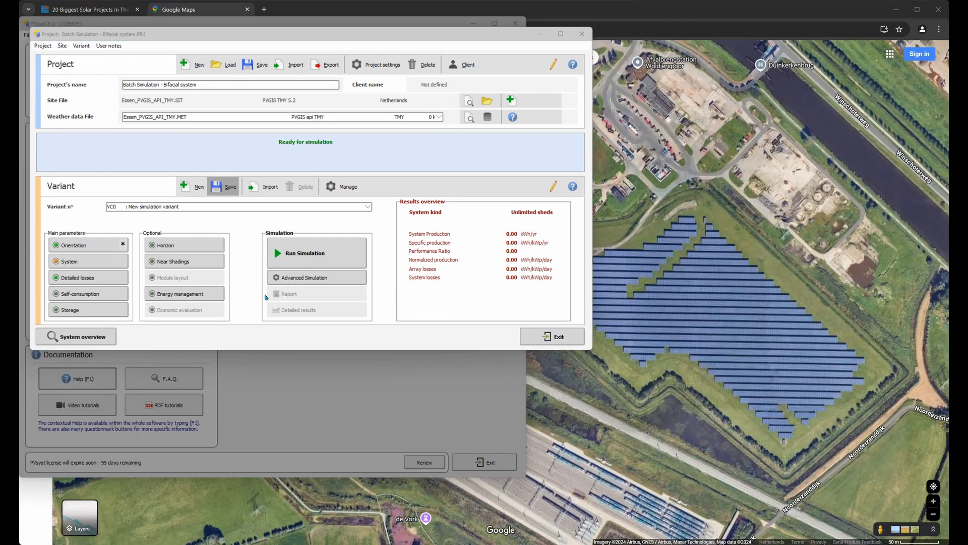
Open the batch simulation definitions from the advanced simulation tools and keep the CSV separator at Windows settings
left_click(283, 277)
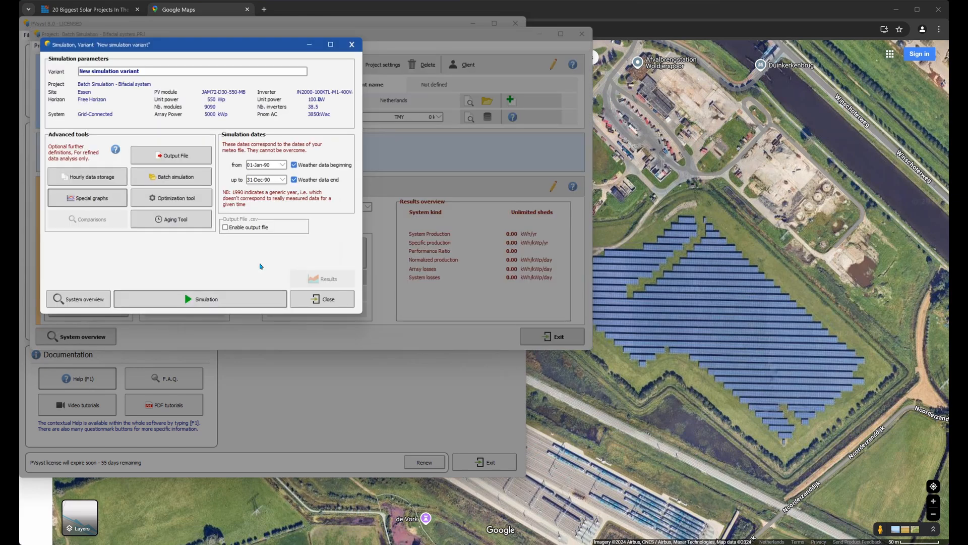
left_click(180, 179)
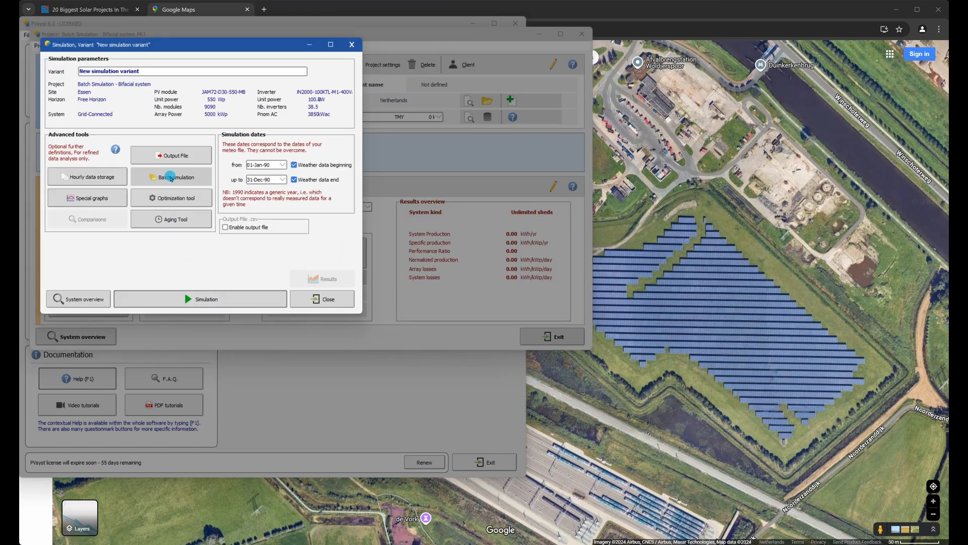
left_click_drag(323, 129, 316, 106)
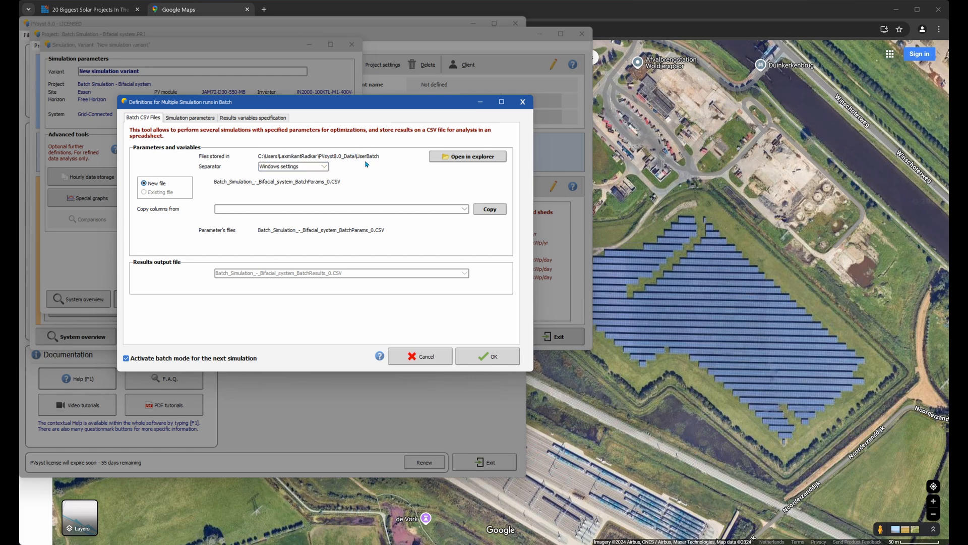
left_click(322, 167)
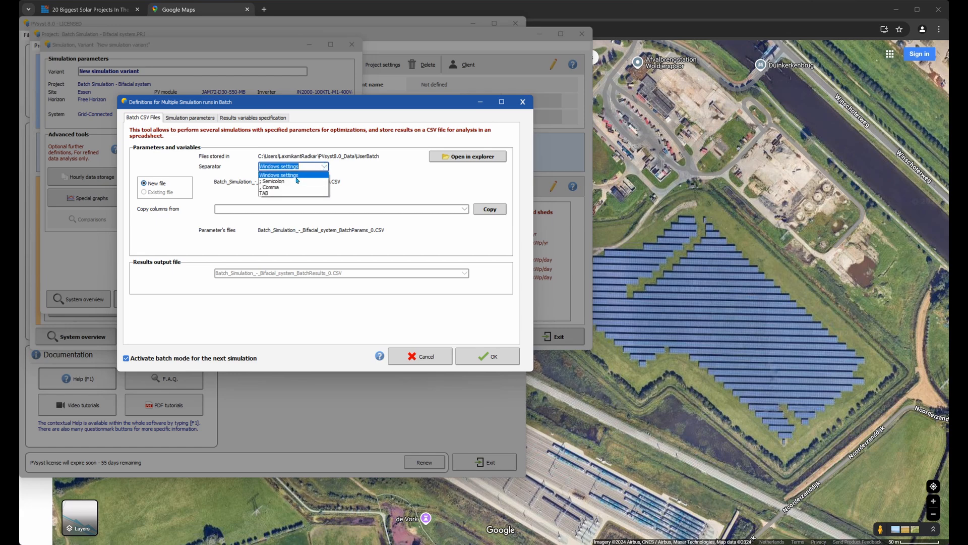
left_click(376, 187)
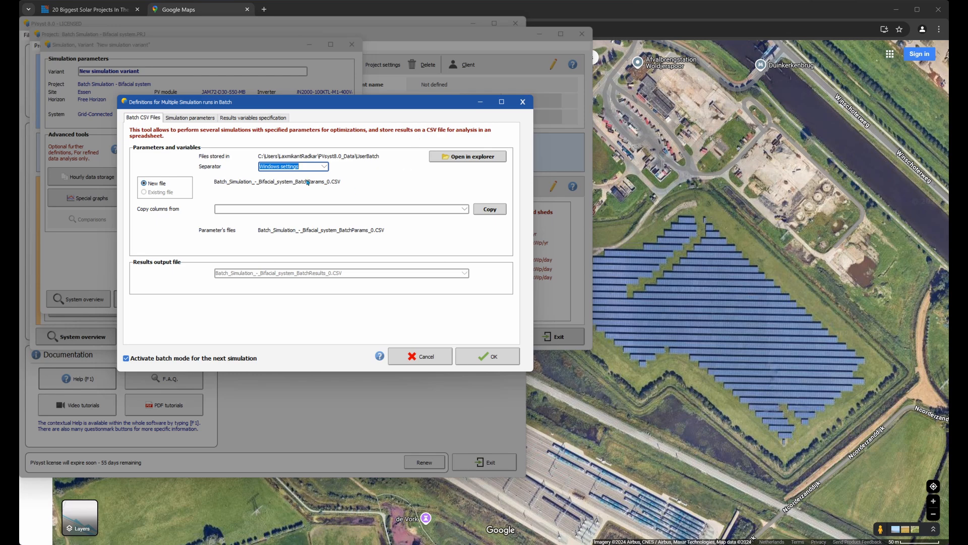
Choose plane tilt, plane azimuth, pitch between rows, height above ground and ground albedo as the parameters varied in each batch run
left_click(195, 119)
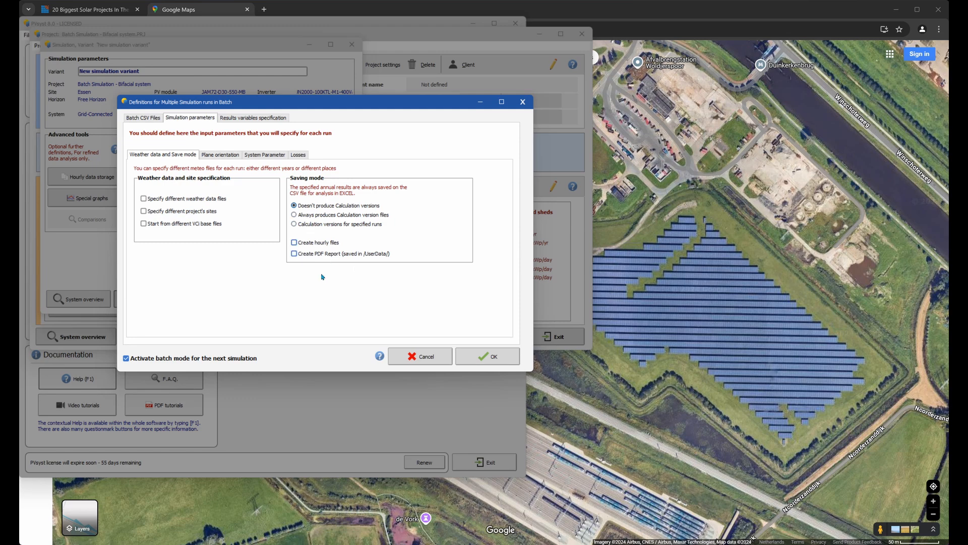
left_click(218, 154)
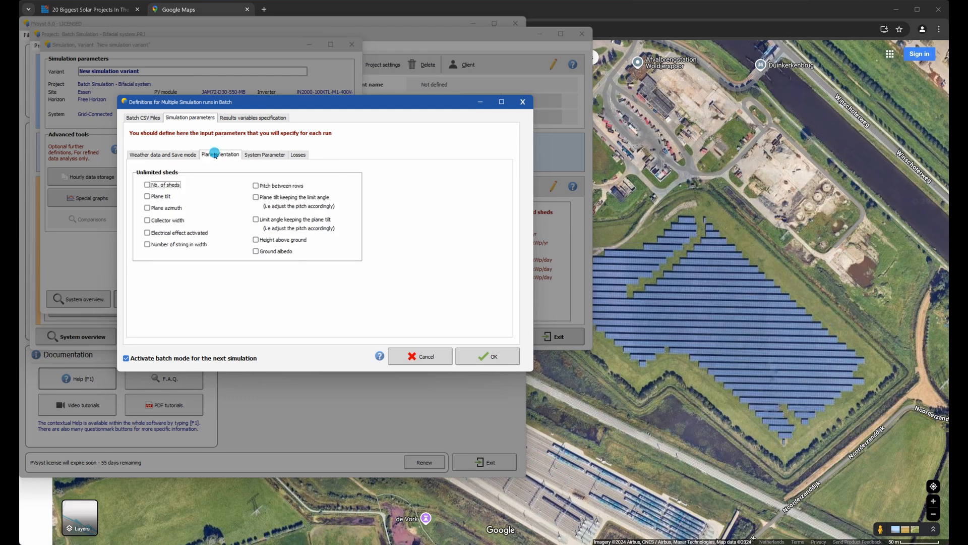
left_click(158, 198)
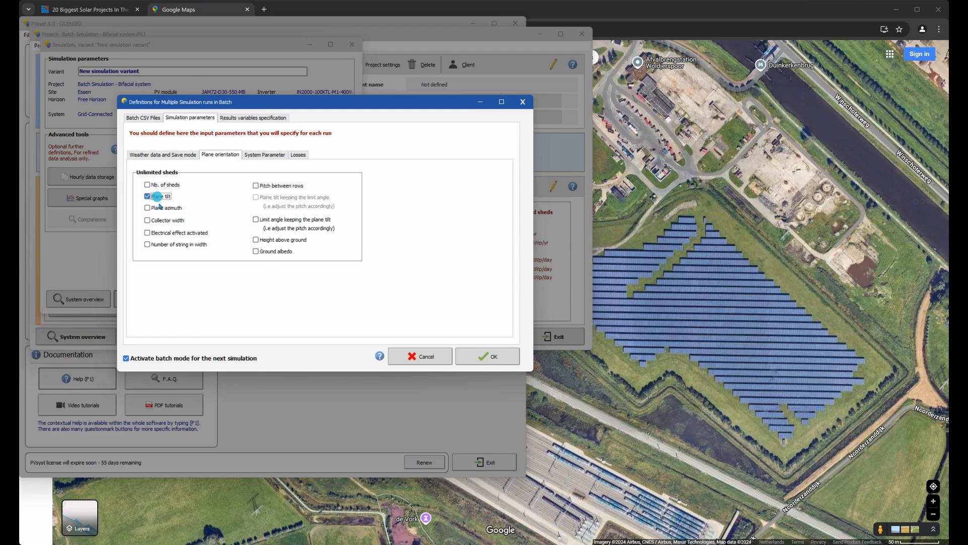
left_click(157, 207)
left_click(274, 187)
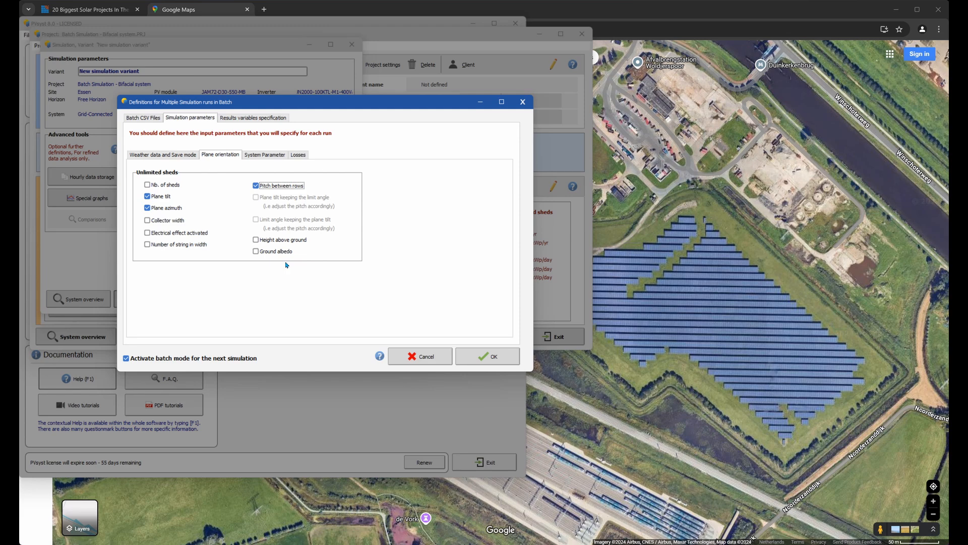
left_click(255, 241)
left_click(270, 252)
Review the system, loss, orientation and saving options available as batch simulation parameters
left_click(262, 154)
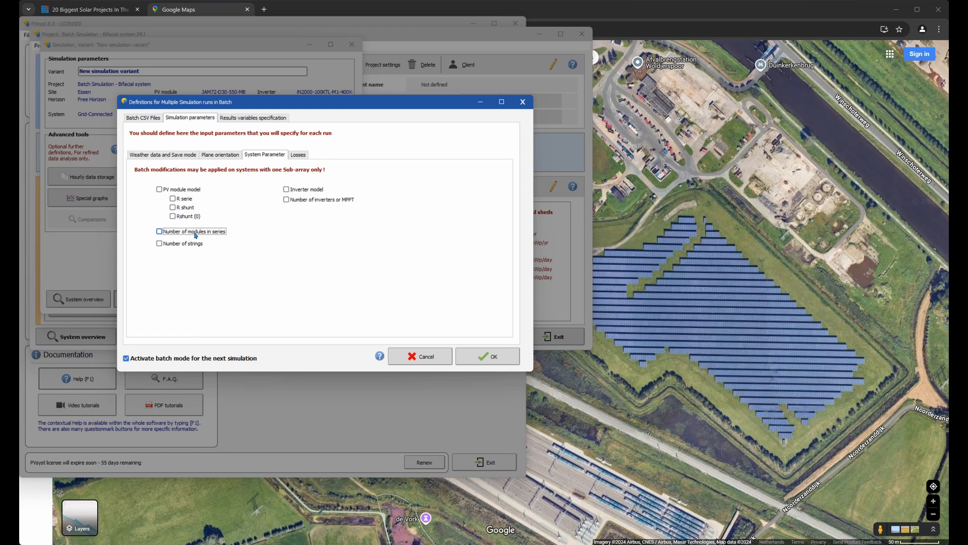
left_click(297, 155)
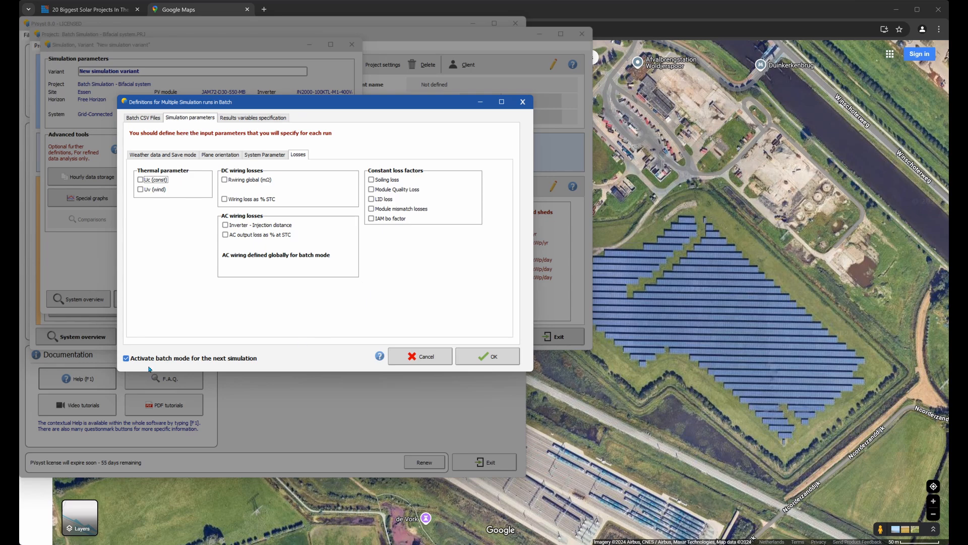
left_click(265, 155)
left_click(219, 155)
left_click(162, 155)
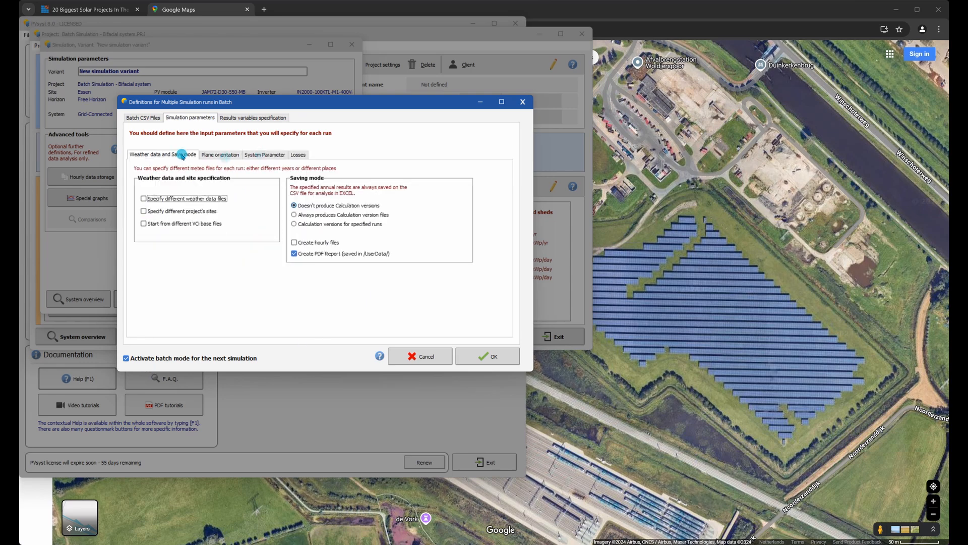
left_click(299, 155)
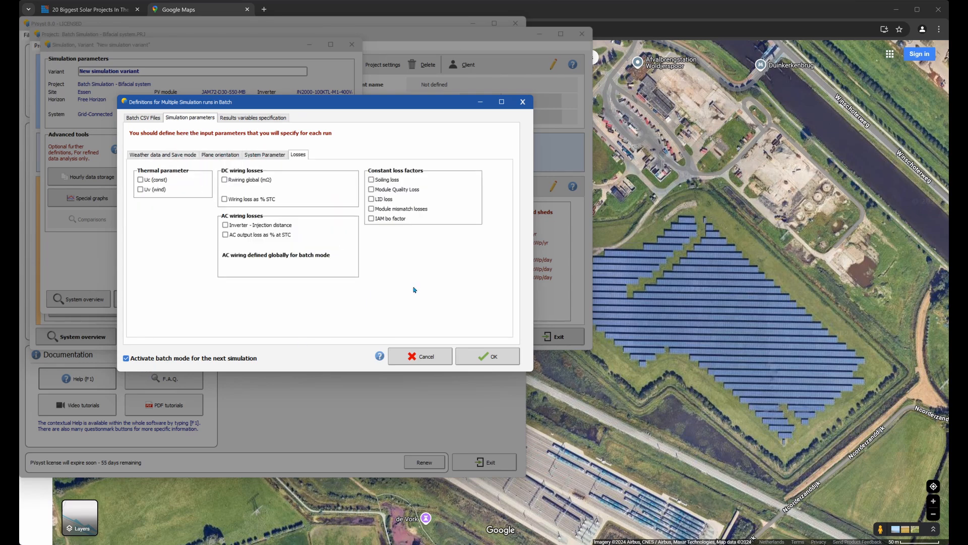
Select E_Grid, the energy injected into the grid, as the batch result variable and confirm the batch definitions
left_click(257, 119)
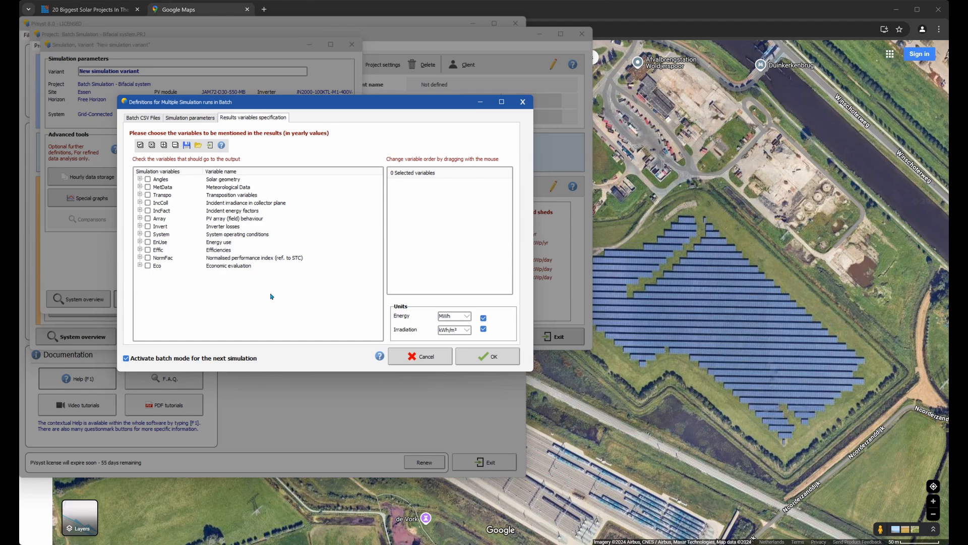
left_click(140, 234)
left_click(155, 266)
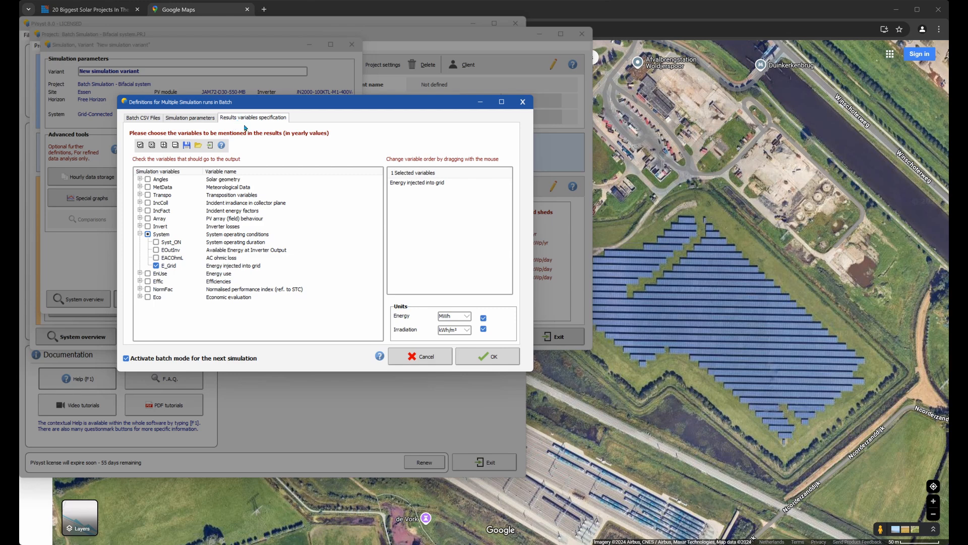
left_click(489, 356)
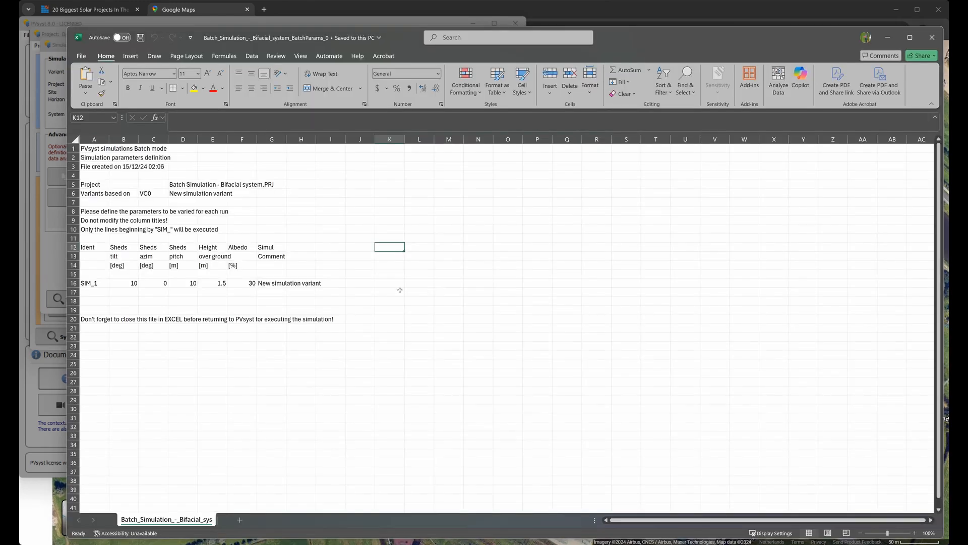
Examine the header, the instructions and the column titles of the batch parameter file in Excel
left_click(384, 282)
left_click(385, 247)
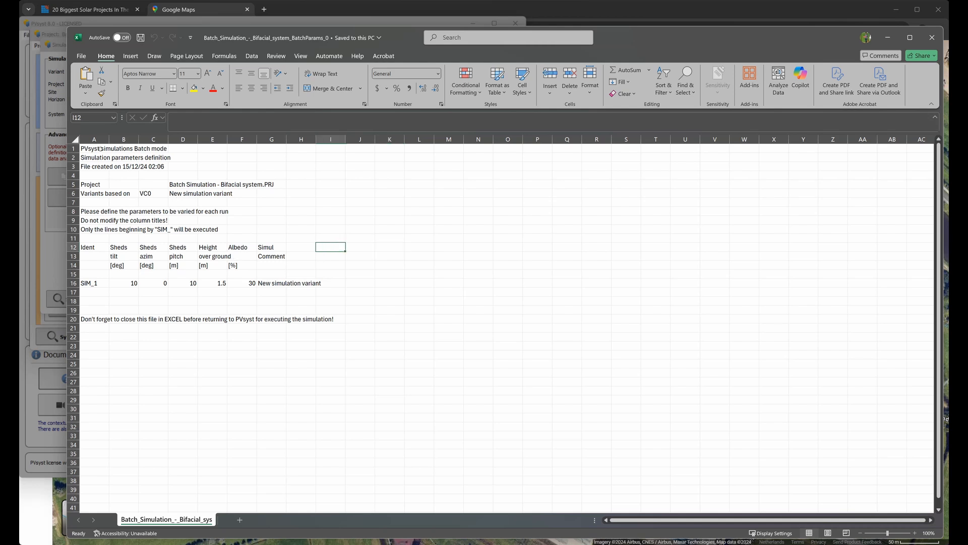
left_click_drag(94, 149, 99, 236)
left_click(331, 202)
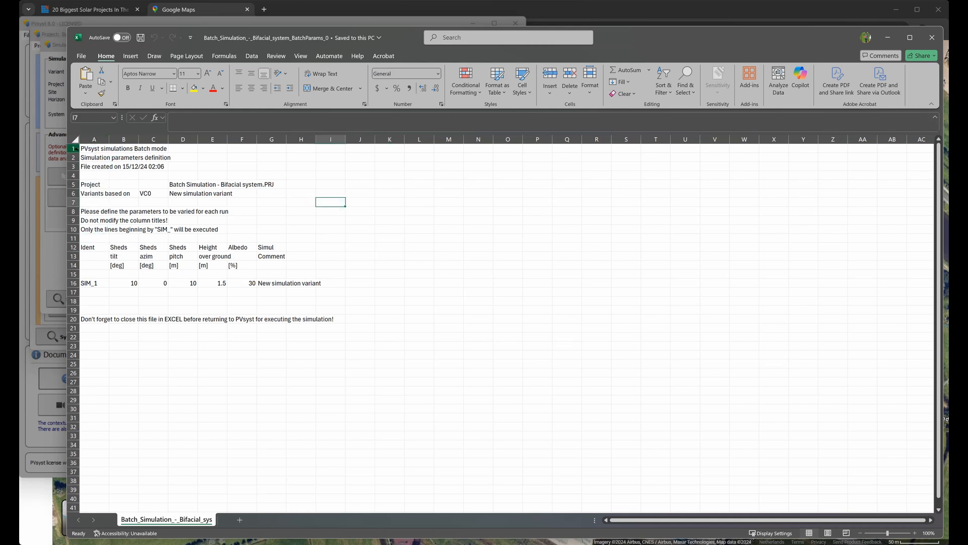
left_click(74, 150)
left_click_drag(75, 154, 73, 220)
left_click(125, 202)
left_click(93, 220)
left_click(91, 211)
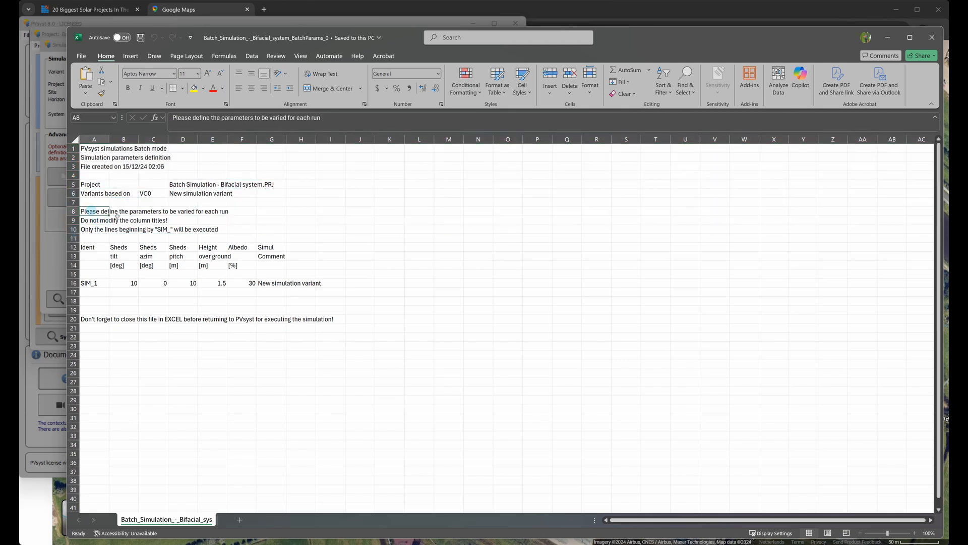
left_click(236, 214)
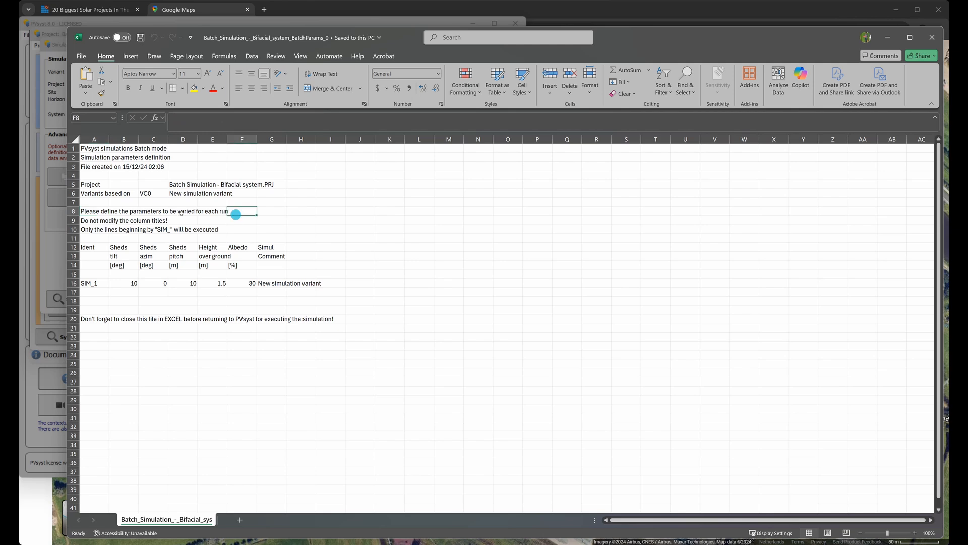
left_click(93, 220)
left_click(93, 247)
left_click_drag(94, 247, 293, 277)
left_click(360, 247)
left_click(93, 231)
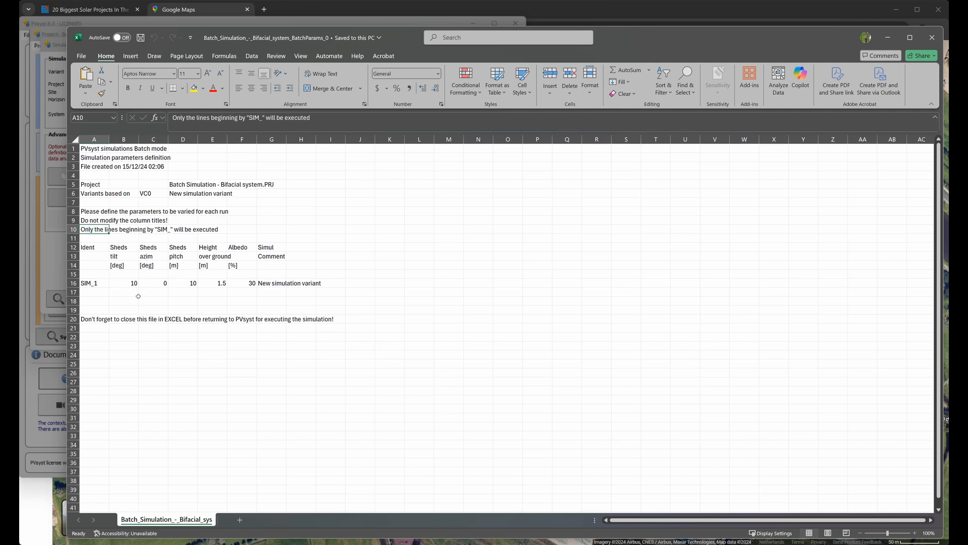
Try adding a second run named SIM_2 in row 17 with the parameter values copied down from SIM_1
left_click(100, 292)
left_click_drag(126, 285, 243, 293)
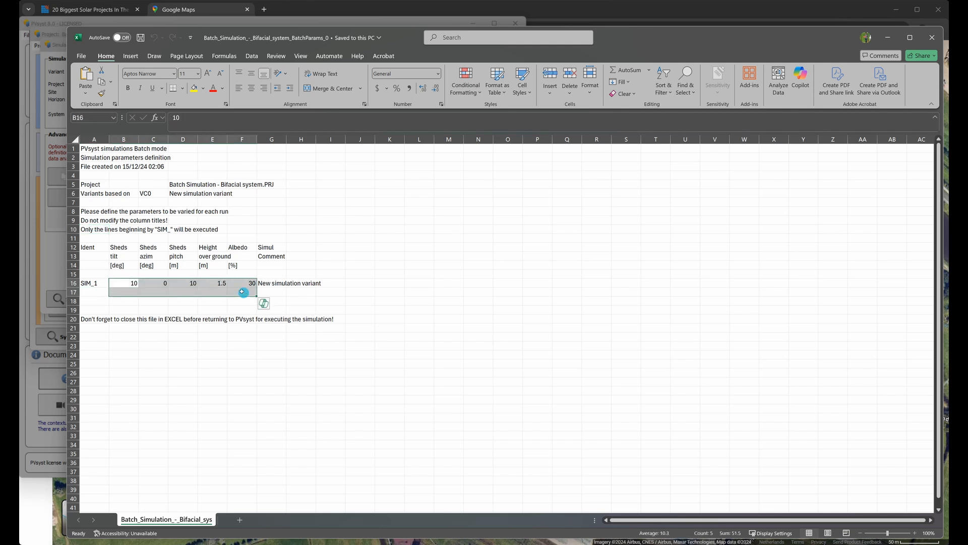
key("ctrl+d")
left_click(158, 305)
left_click(104, 292)
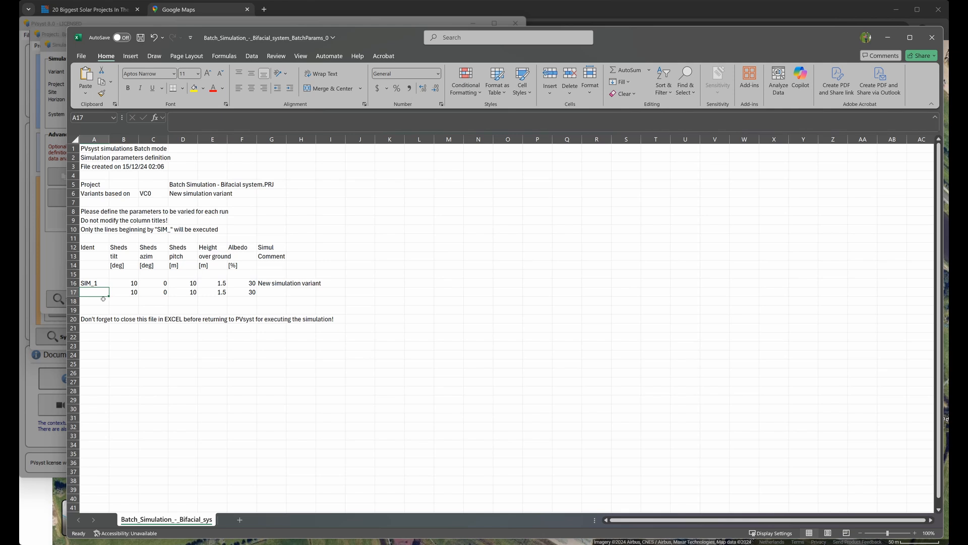
type("SIM_2")
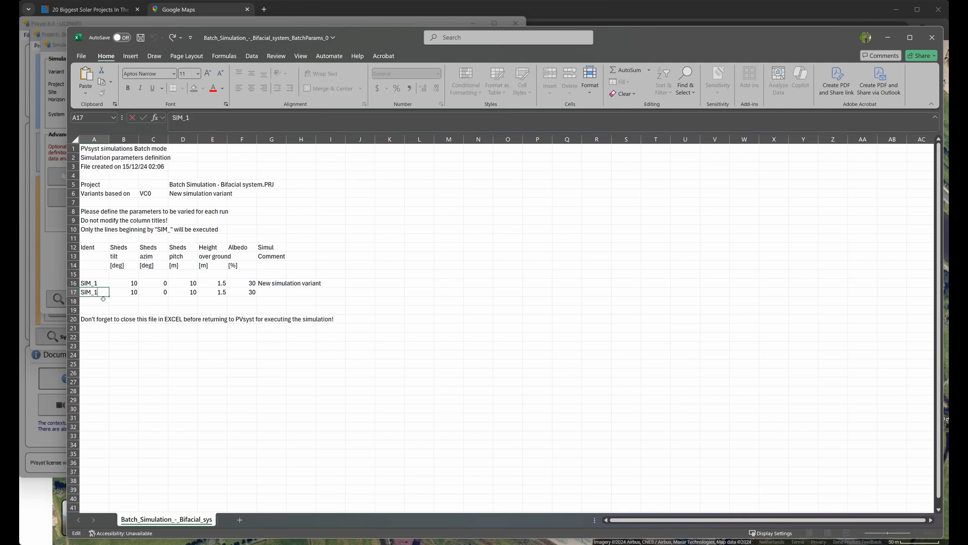
key("Return")
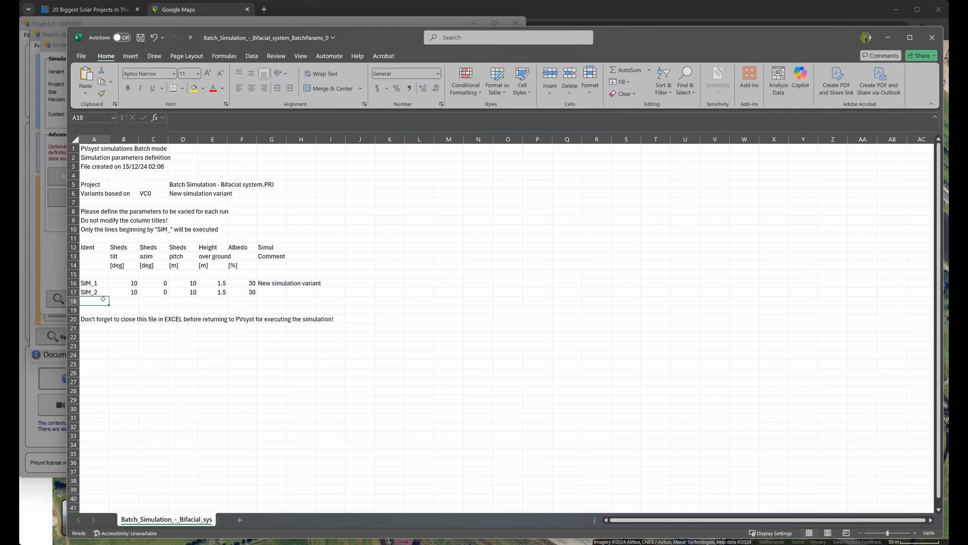
Undo the trial SIM_2 entry and its copied parameter values
key("Up")
key("ctrl+z")
key("ctrl+z")
left_click(397, 291)
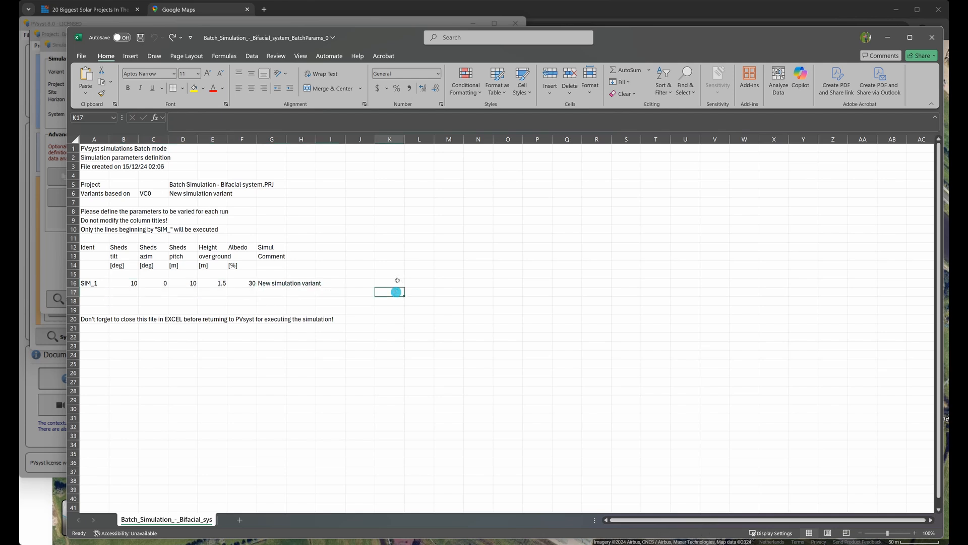
Start a list of varied parameters beside the run table, entering "Tilt" in K13 and "Aziumth" in K14
left_click(402, 255)
type("Tilt")
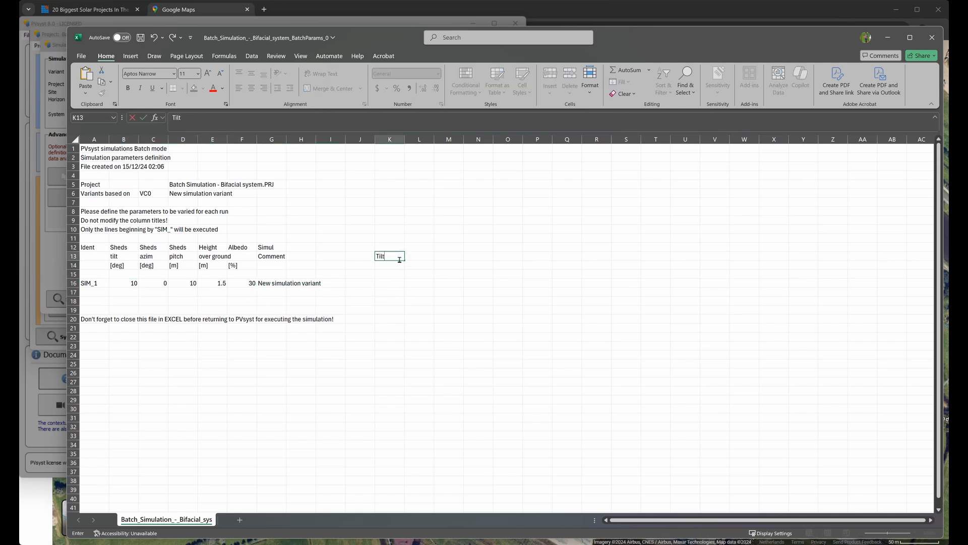
key("Return")
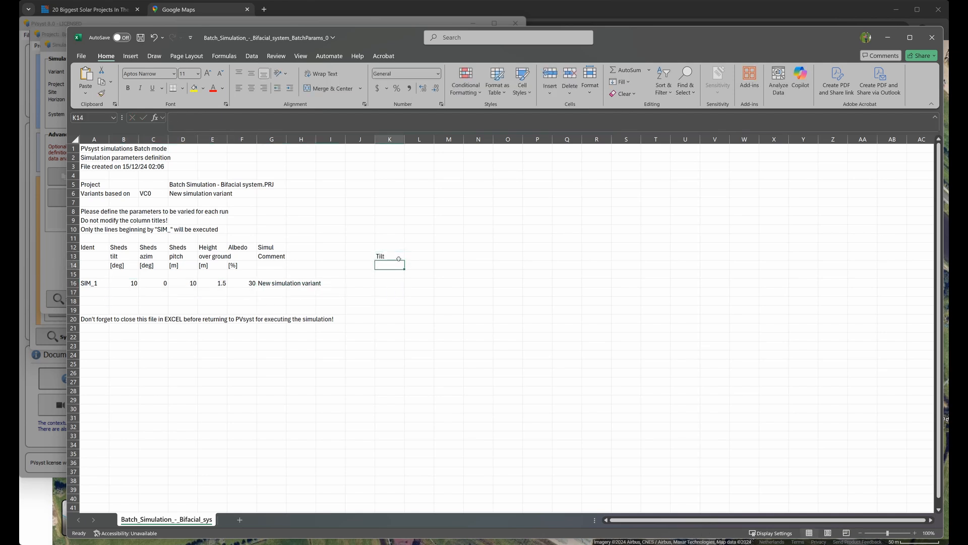
type("Aziu")
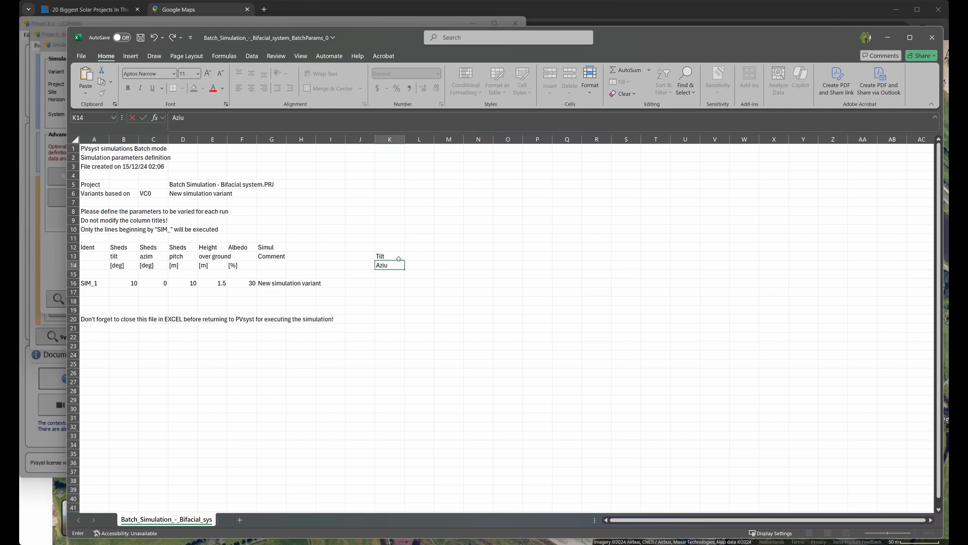
type("mth")
key("Return")
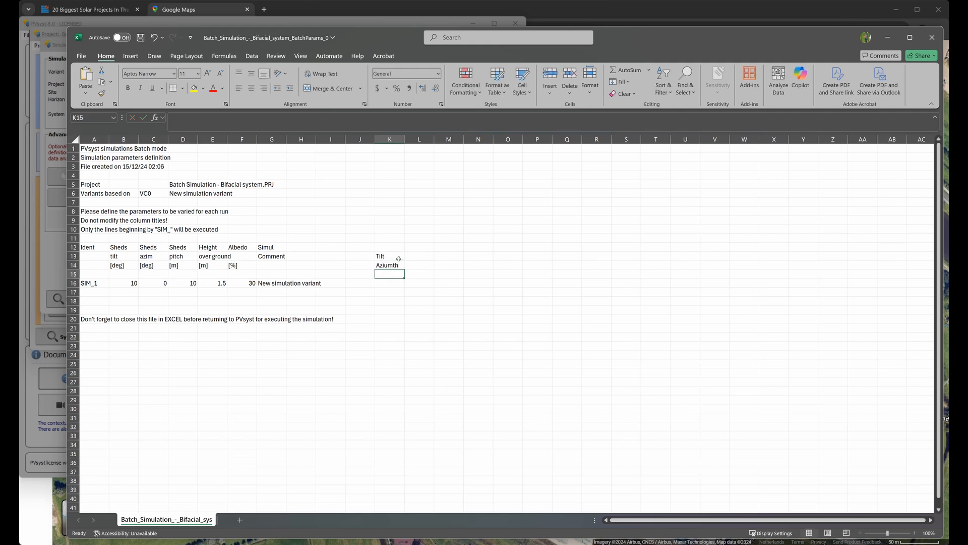
Complete the list of varied parameters with "Pitch" in K15, "Height" in K16 and "Albedo" in K17
type("Pitch")
key("Return")
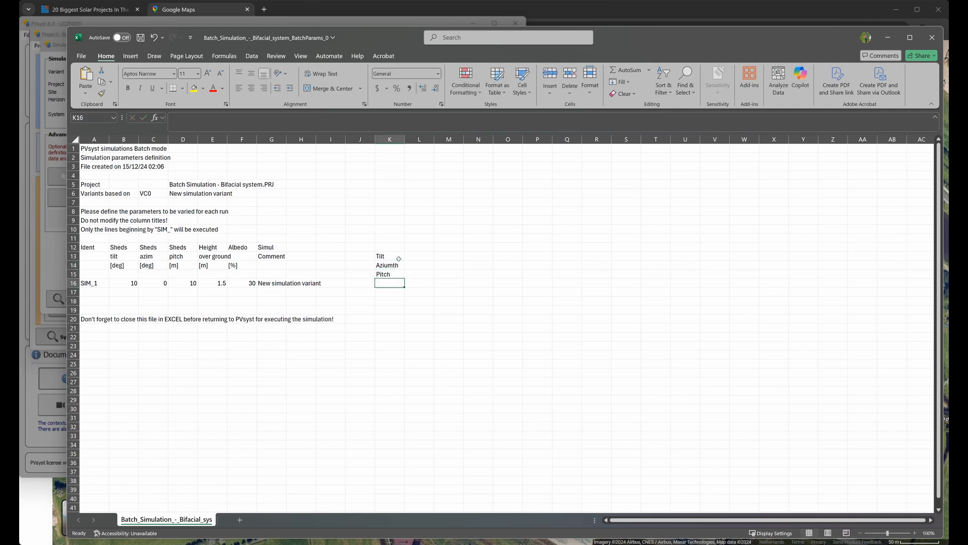
type("Height")
key("Return")
type("Al")
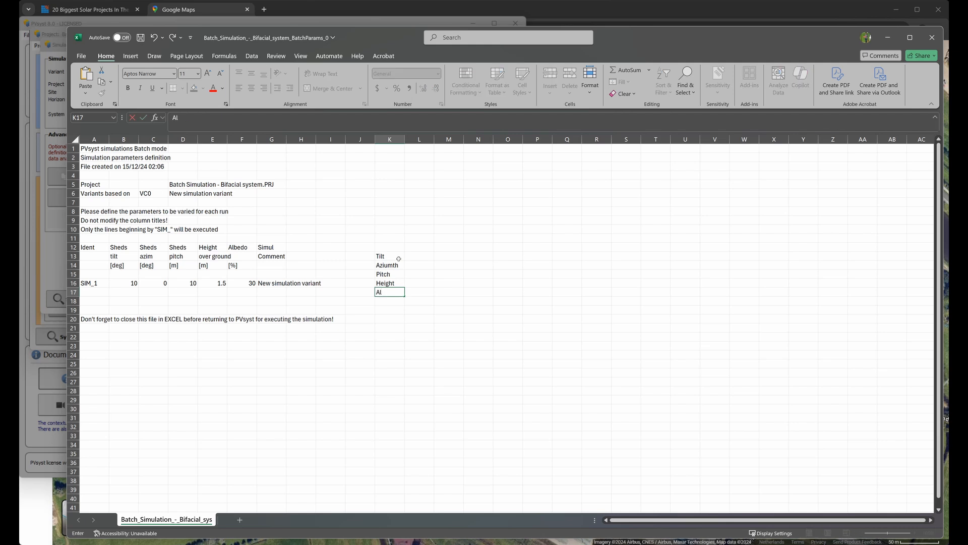
type("bedo")
key("Return")
Enter the tilt range 10 to 90 in L13:M13 and the azimuth range 0 to 0 in L14:M14
key("Up")
key("Right")
key("Up")
key("Up")
key("Up")
key("Up")
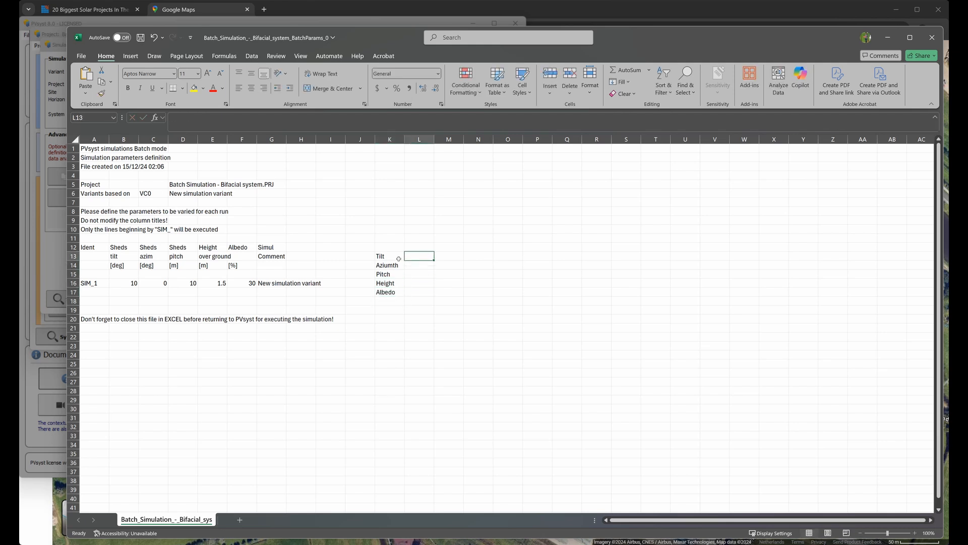
type("10")
key("Tab")
type("90")
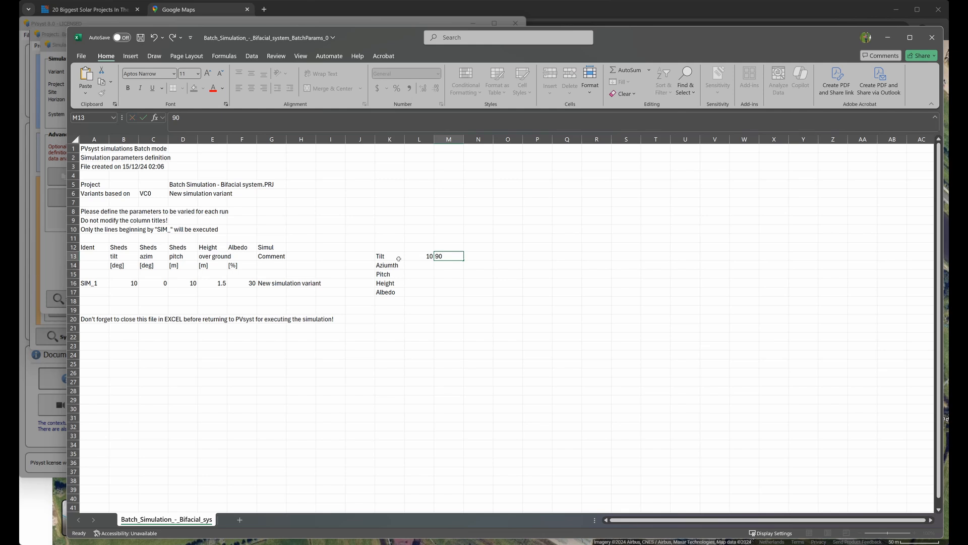
key("Return")
type("0")
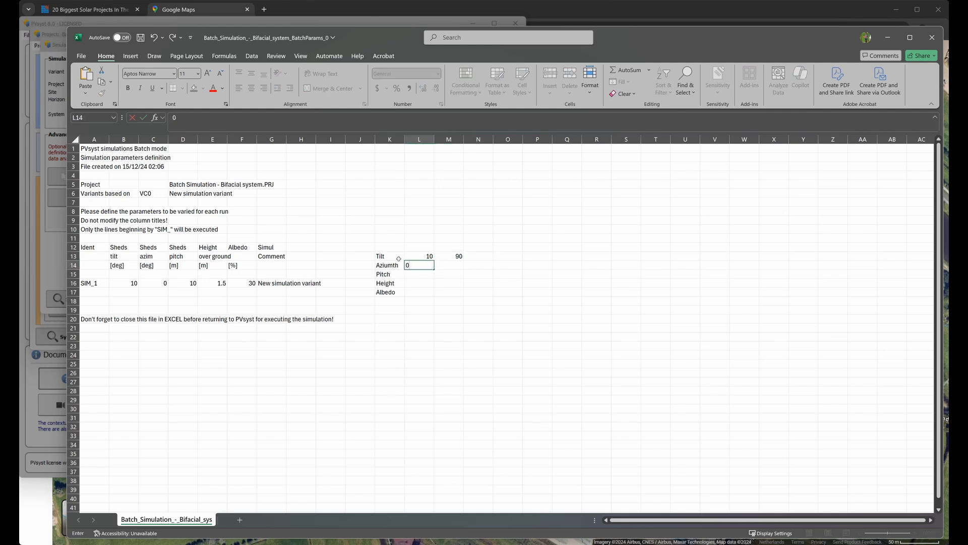
key("Tab")
type("0")
key("Return")
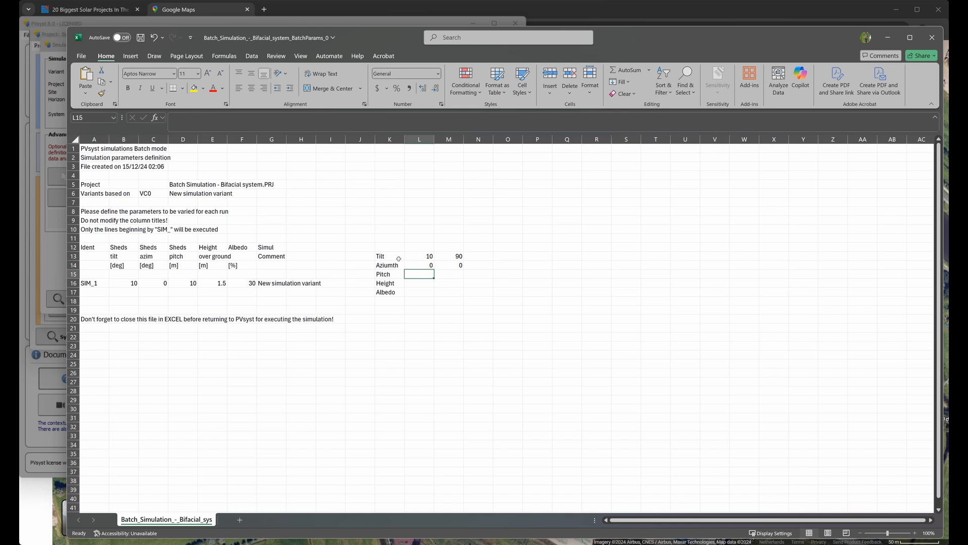
Enter the pitch range 10 to 12 in L15:M15 and the height range 0.5 to 2 in L16:M16
type("10")
key("Tab")
type("12")
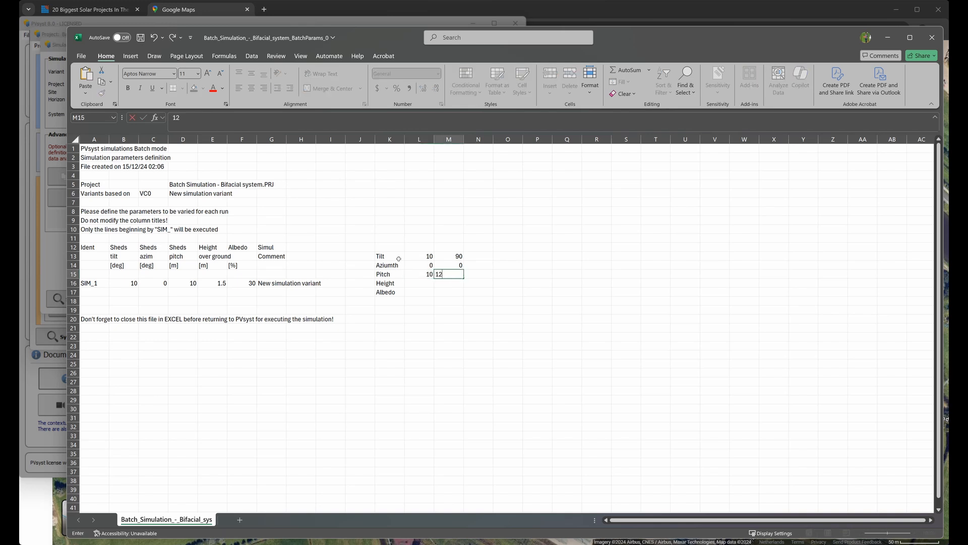
key("Return")
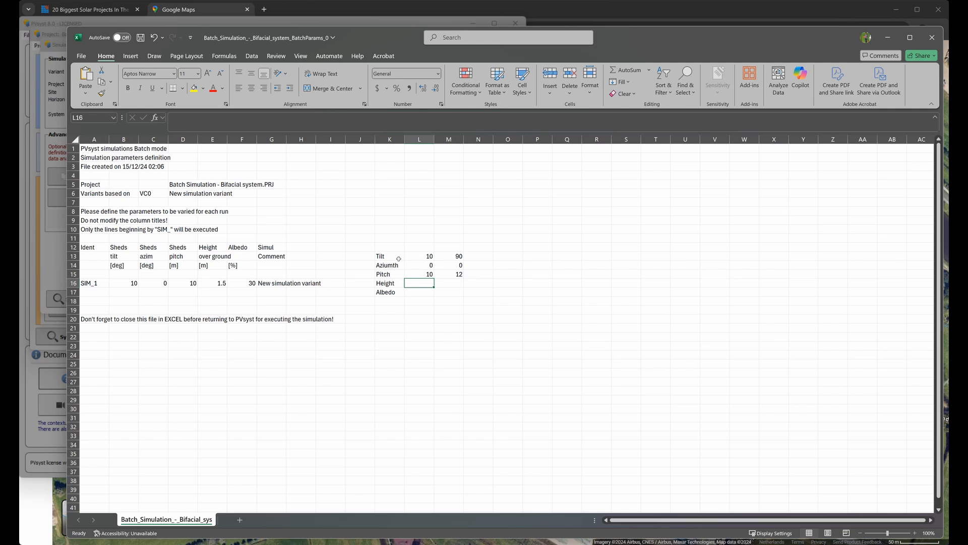
type("0.5")
key("Tab")
type("2")
key("Return")
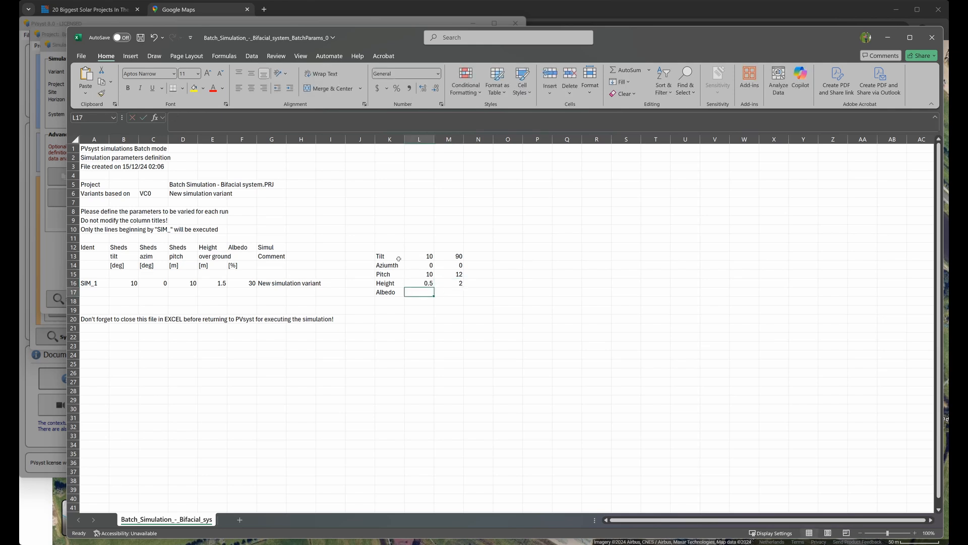
Enter albedo values 20 and 30 in L17:M17, labelled "Grass" and "Concrete" in the cells beneath
type("20")
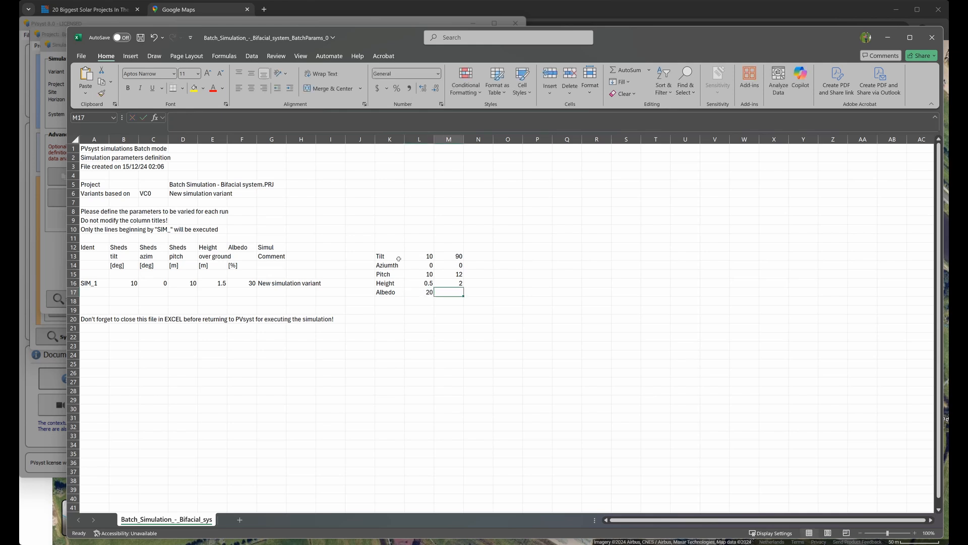
key("Return")
type("Grass")
key("Tab")
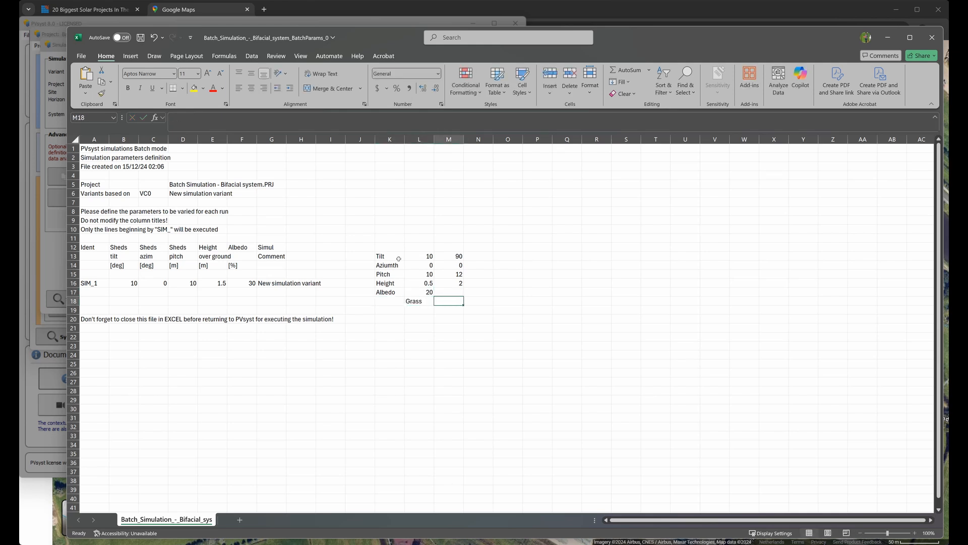
key("Up")
type("30")
key("Tab")
key("Down")
key("Left")
type("Con")
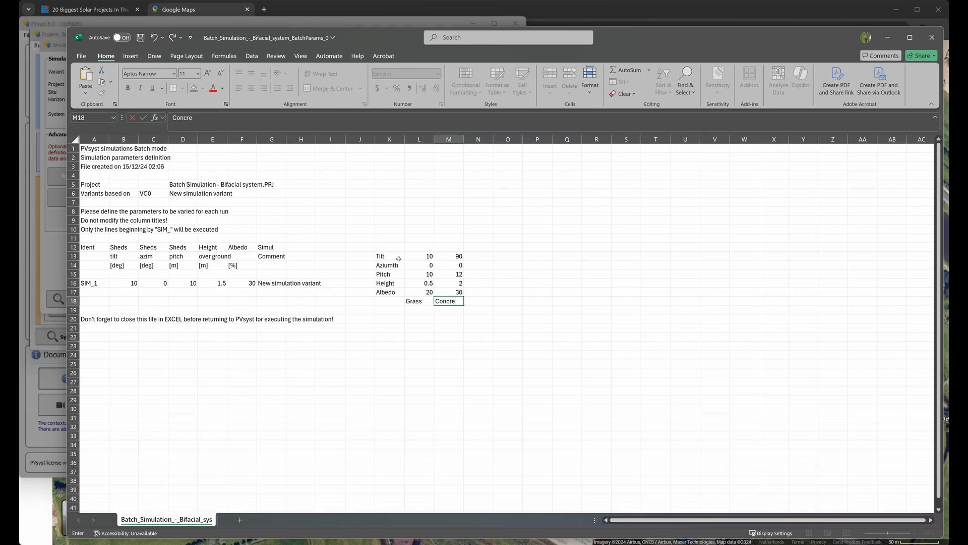
key("Return")
Delete the reminder about closing the file in A20 to free space beneath the run table
key("Left")
key("Up")
key("Left")
key("Left")
key("Left")
key("Left")
key("Left")
key("Left")
key("Left")
key("Left")
key("Left")
key("Left")
key("Left")
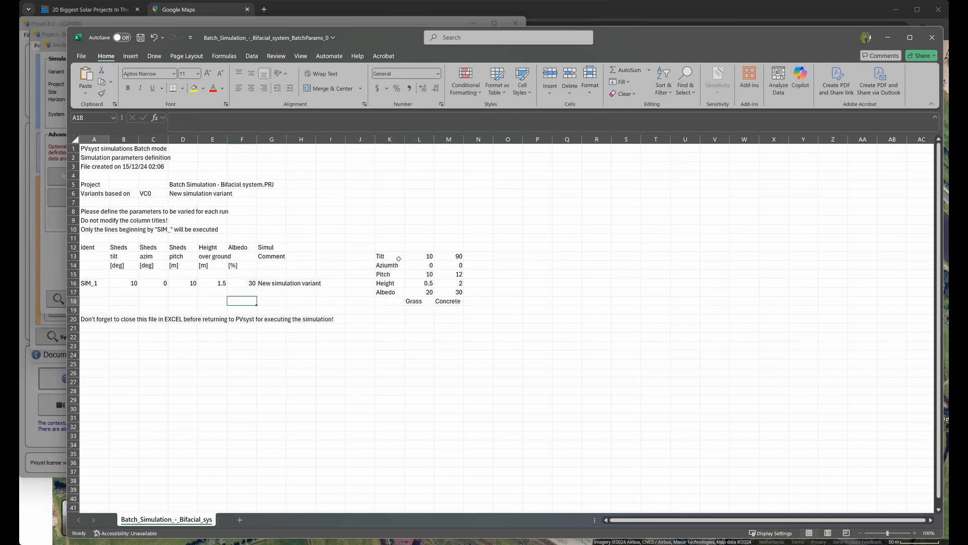
key("Down")
key("Down")
key("Down")
Enter tilts 20 and 30 below SIM_1's tilt and extend the series in steps of 10 to 90 in B24
key("Up")
key("Up")
key("Up")
key("Up")
key("Right")
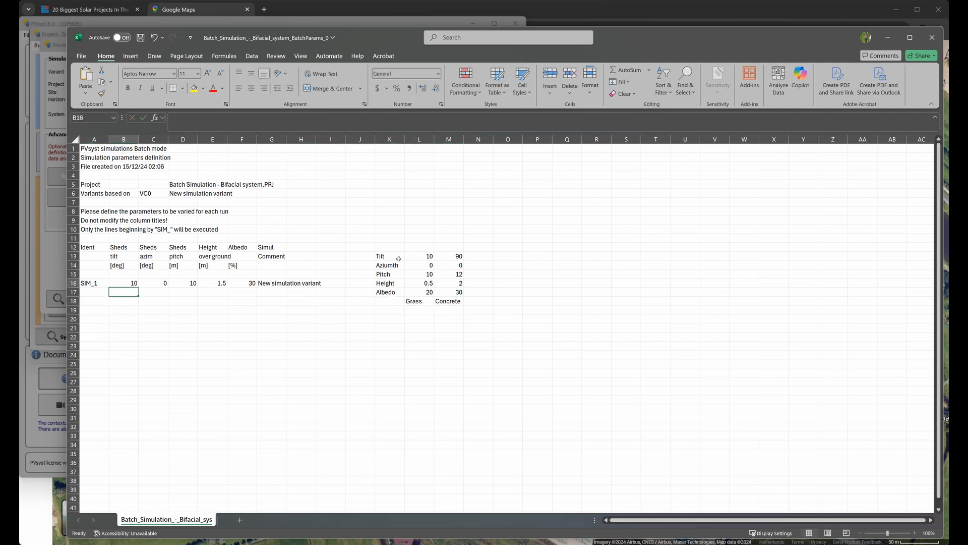
type("20")
key("Return")
type("30")
key("Return")
key("Up")
key("Up")
key("Up")
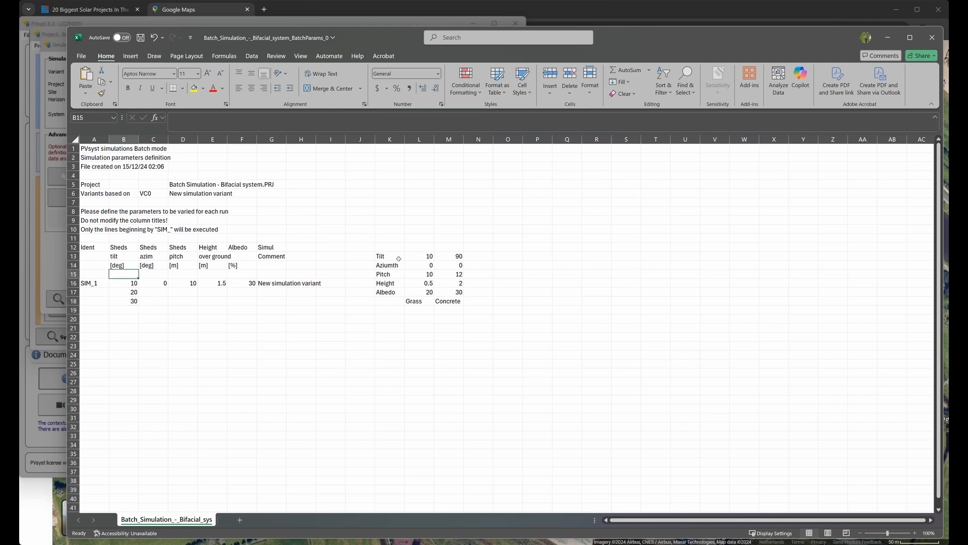
key("shift+Down")
key("shift+Down")
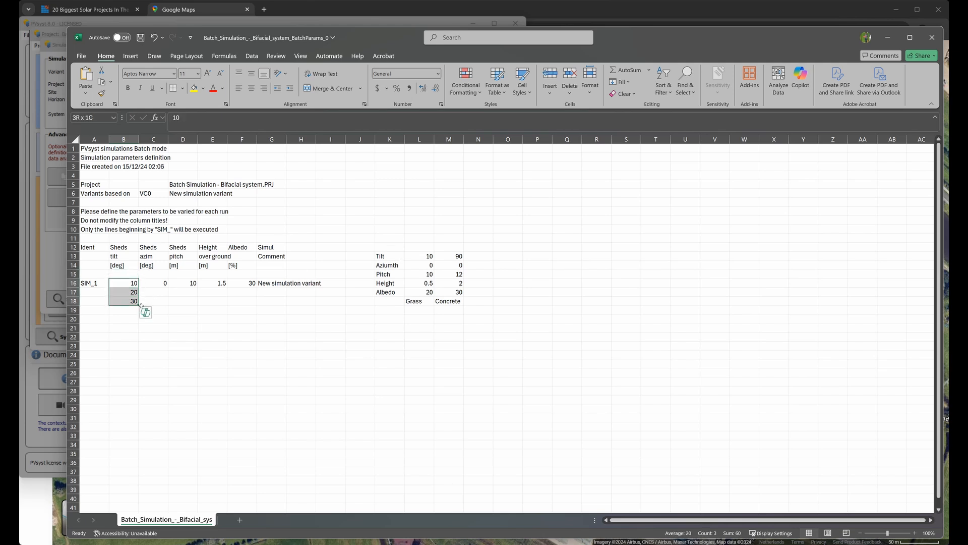
left_click_drag(140, 304, 141, 357)
Fill the azimuth 0 and the pitch 10 down from SIM_1 through row 24
left_click_drag(160, 284, 160, 358)
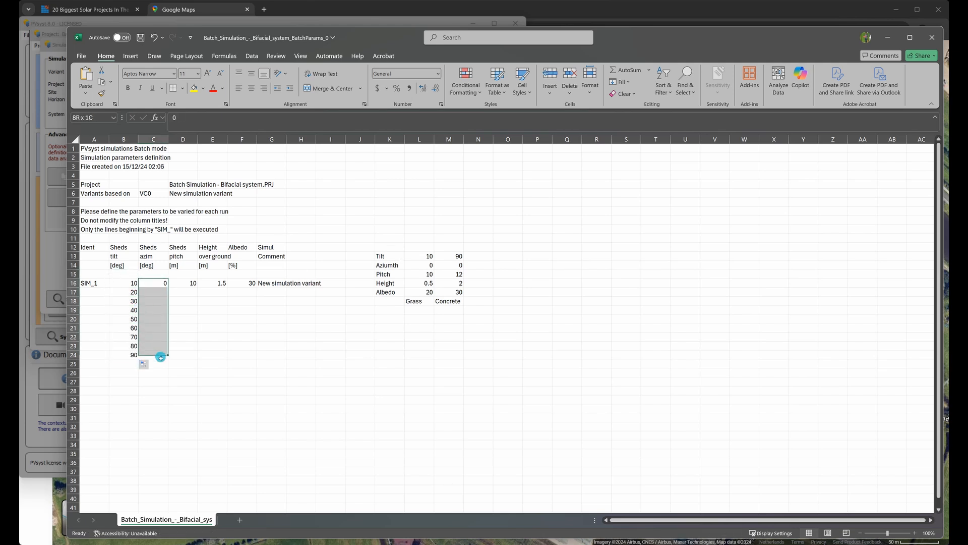
key("ctrl+d")
left_click_drag(190, 283, 190, 354)
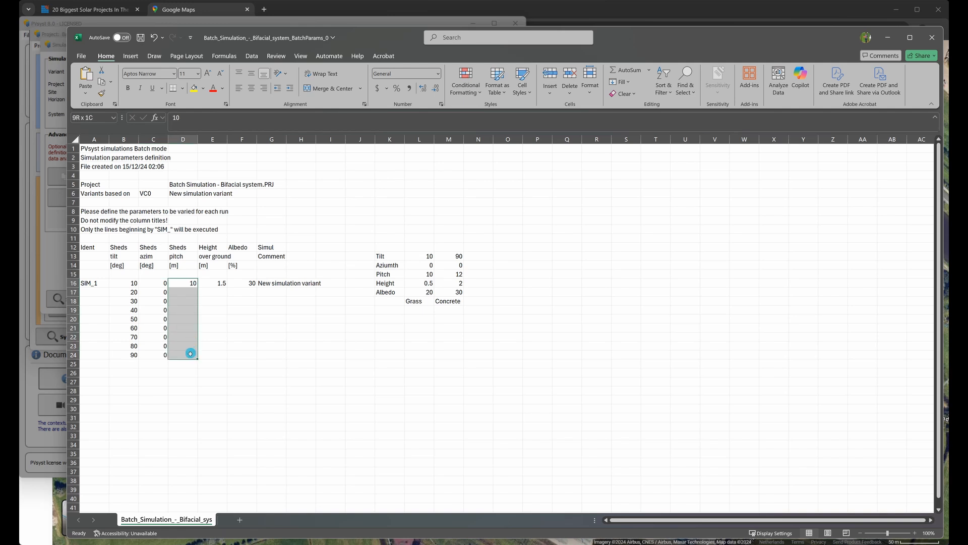
key("ctrl+d")
Set the height over ground to 0.5 and the albedo to 20 for all runs in rows 16 to 24
left_click(208, 282)
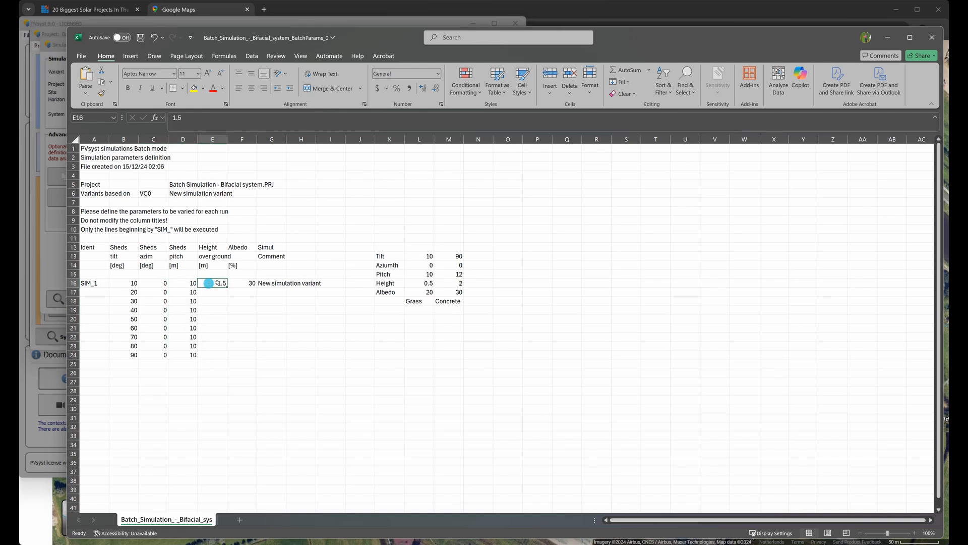
left_click_drag(214, 354, 248, 355)
key("shift+Right")
key("ctrl+d")
key("Down")
type("20")
key("ctrl+Return")
Duplicate the parameter block B16:F24 directly below itself, starting at B25
key("Left")
key("Left")
key("Left")
key("Left")
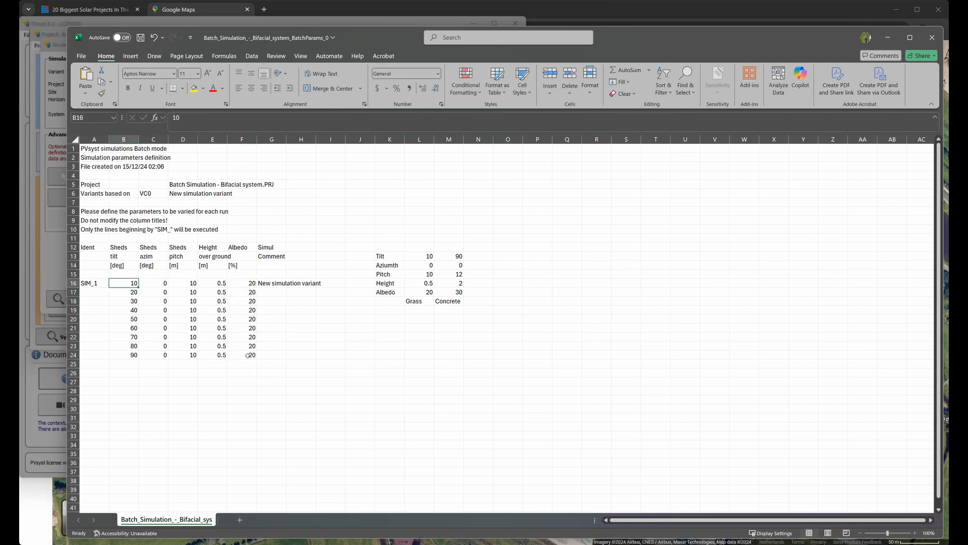
key("ctrl+shift+Down")
key("ctrl+shift+Right")
key("ctrl+c")
key("ctrl+Down")
key("Down")
key("ctrl+v")
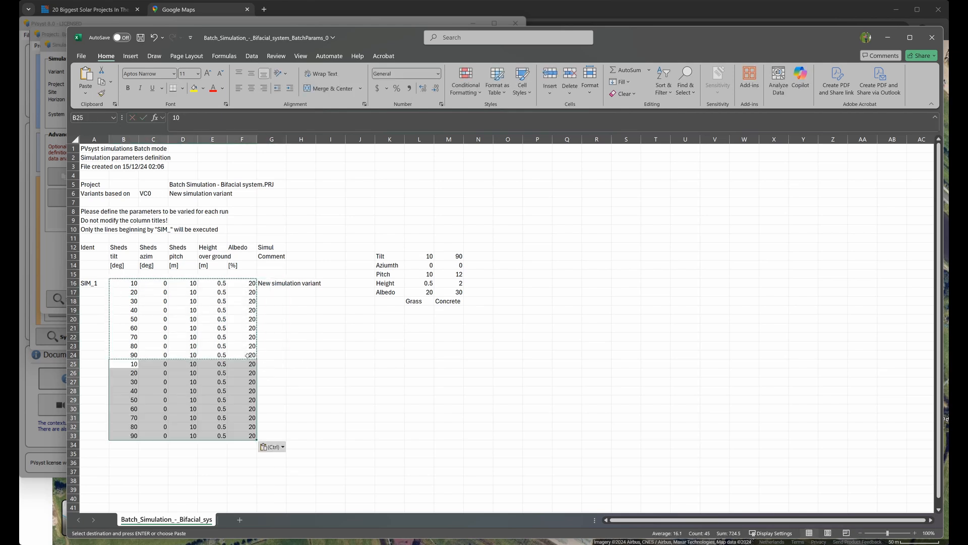
Set the pitch to 11 for all runs in rows 25 to 33
key("Right")
key("Right")
key("ctrl+shift+Down")
type("11")
key("ctrl+Return")
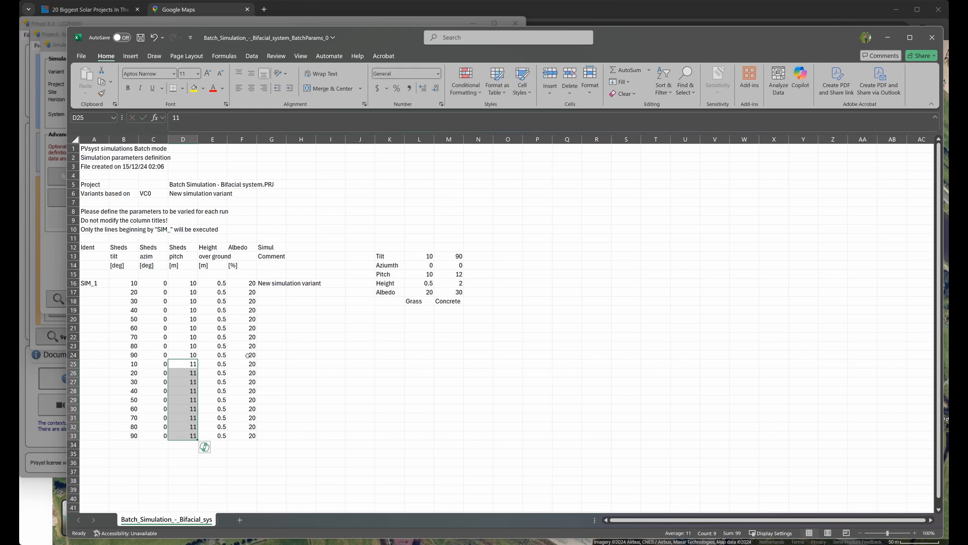
Duplicate the parameter block B25:F33 directly below itself, starting at B34
key("Left")
key("Left")
key("ctrl+shift+Down")
key("ctrl+shift+Right")
key("ctrl+c")
key("ctrl+Down")
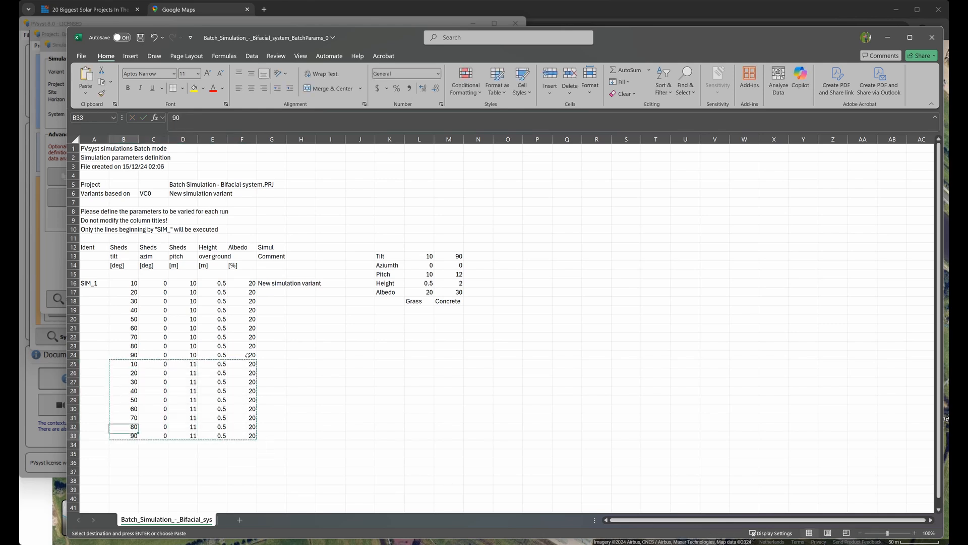
key("Down")
key("ctrl+v")
Set the pitch to 12 for all runs in rows 34 to 42
key("Right")
key("Right")
key("ctrl+shift+Down")
type("12")
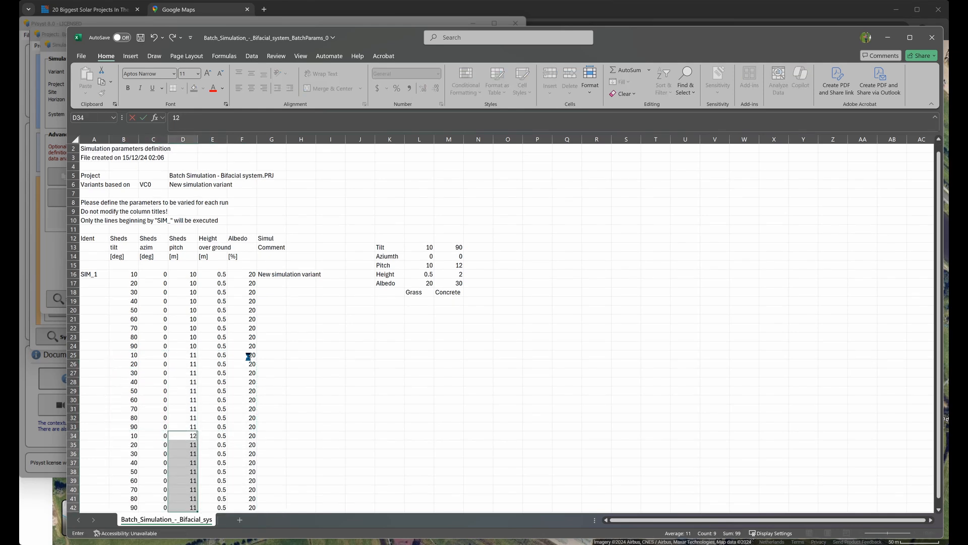
key("ctrl+Return")
Copy the SIM_1 identifier into A17 and change it to SIM_2
key("Left")
key("ctrl+Up")
key("Left")
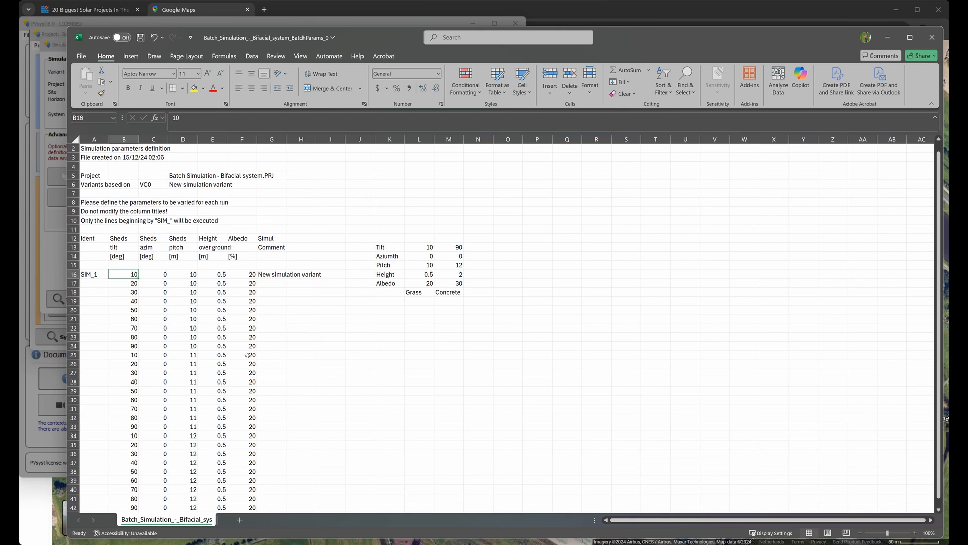
key("Left")
key("ctrl+Down")
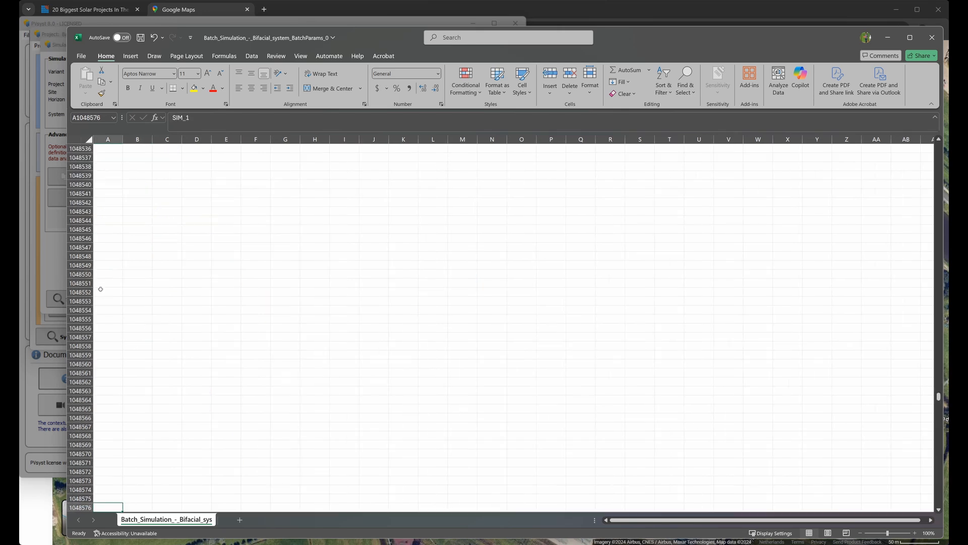
key("ctrl+Up")
key("Down")
key("ctrl+d")
key("F2")
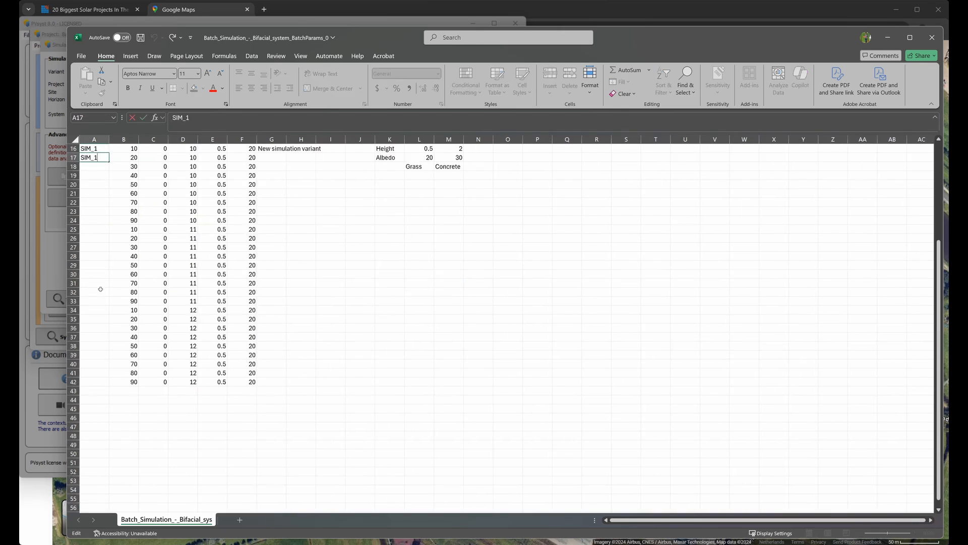
key("Return")
Extend the run identifiers from SIM_1 and SIM_2 down to SIM_27 in A42
key("Up")
key("Up")
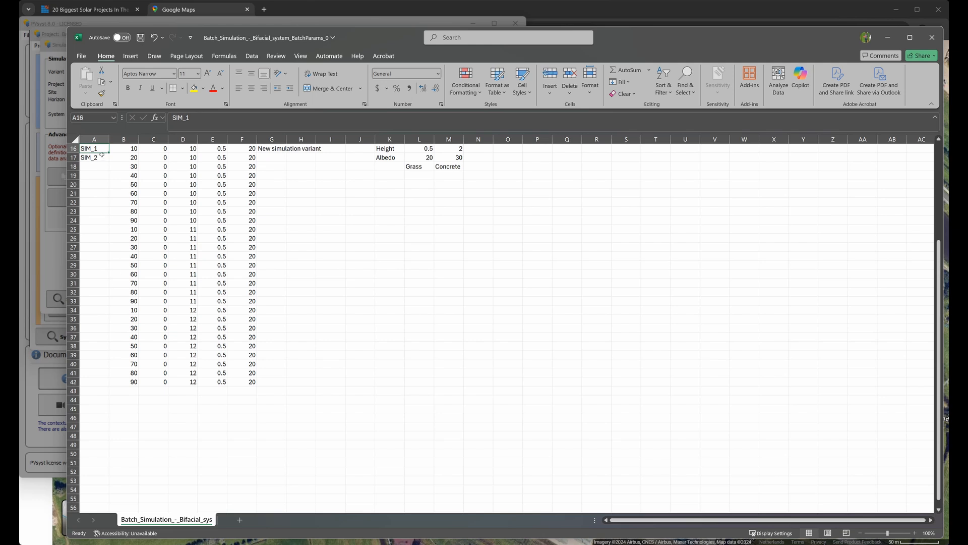
left_click_drag(100, 154, 88, 158)
double_click(108, 162)
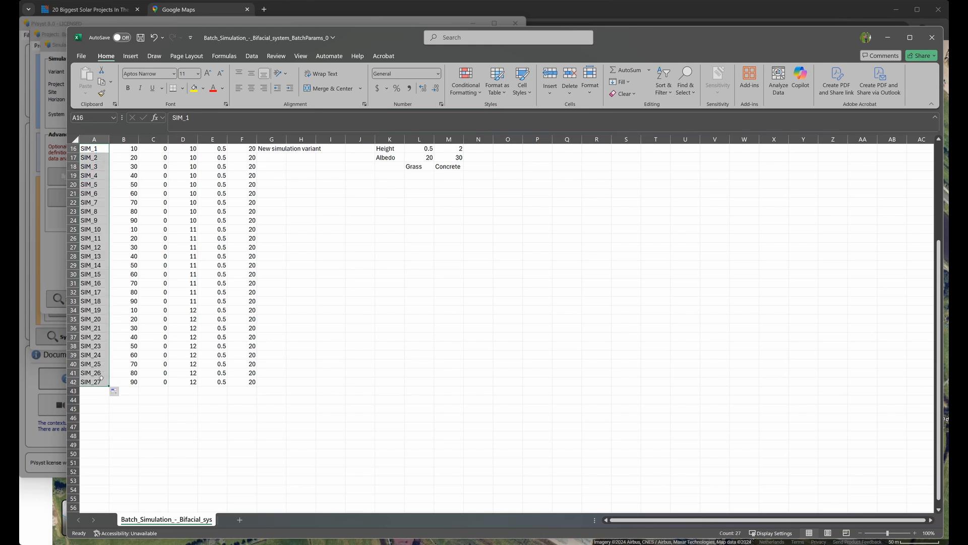
left_click(98, 382)
scroll(156, 365, "up", 2)
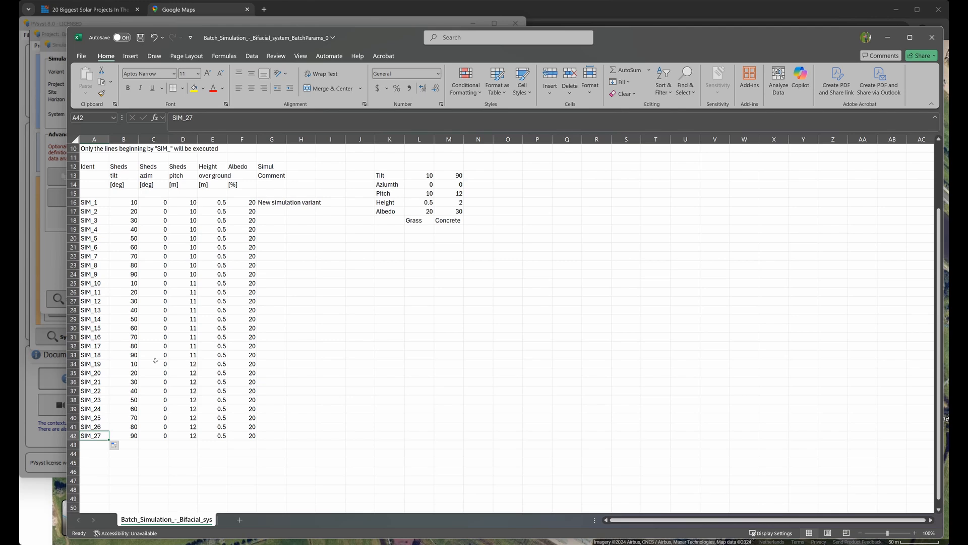
Duplicate the parameter block B16:F42 directly below itself, starting at B43
scroll(155, 361, "down", 3)
scroll(227, 363, "up", 6)
left_click(126, 282)
key("ctrl+shift+Down")
key("shift+Right")
key("shift+Right")
key("shift+Right")
key("shift+Right")
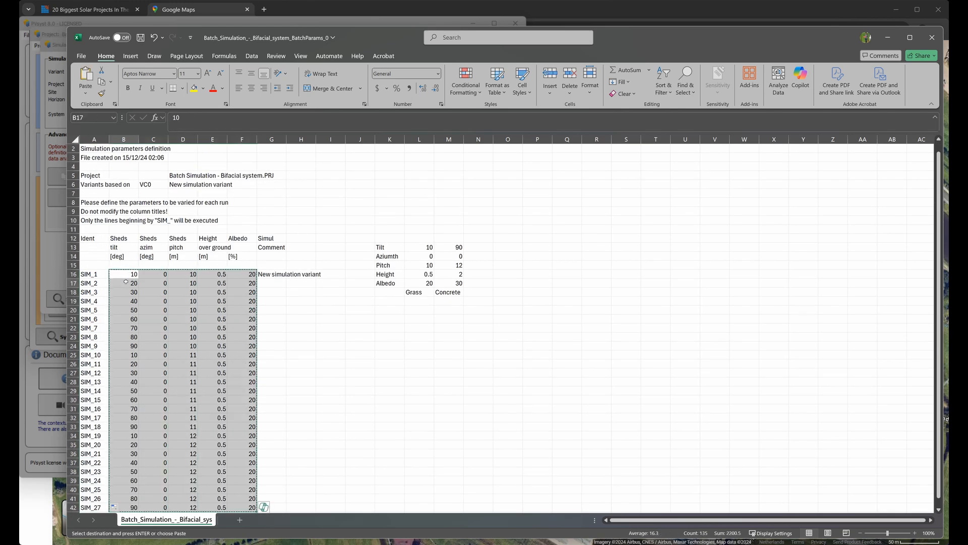
key("ctrl+c")
key("ctrl+Down")
key("Down")
key("ctrl+v")
Set the height over ground to 1 for all runs in rows 43 to 69
key("Down")
key("Right")
key("Right")
key("Right")
key("Up")
type("1")
key("Return")
key("Up")
key("ctrl+shift+Down")
key("ctrl+d")
Duplicate the parameter block B43:F69 directly below itself, starting at B70
key("Left")
key("Left")
key("Left")
key("ctrl+shift+Down")
key("shift+Right")
key("shift+Right")
key("shift+Right")
key("shift+Right")
key("ctrl+c")
key("ctrl+Down")
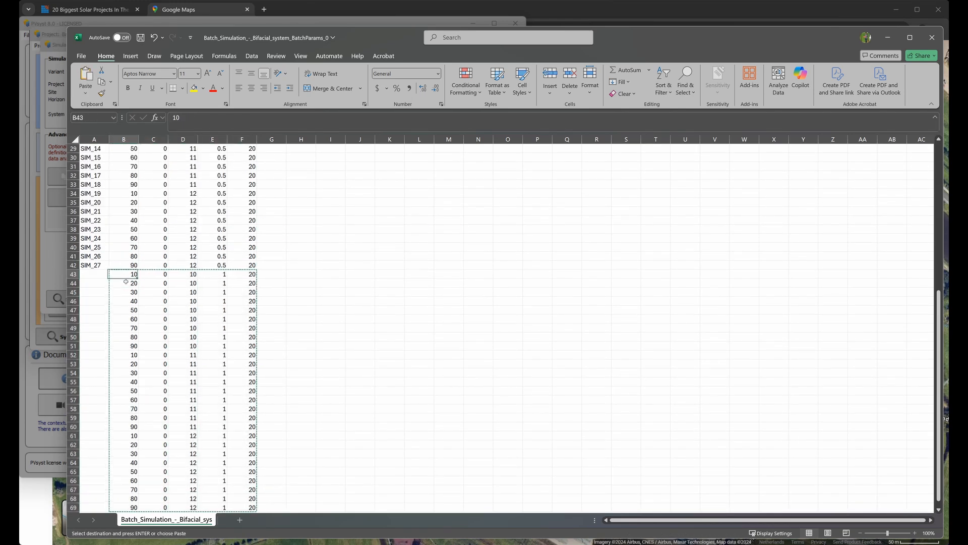
key("Down")
key("ctrl+v")
Set the height over ground to 1.5 for all runs in rows 70 to 96
key("Right")
key("Right")
key("Right")
type("2")
key("Return")
key("Up")
key("ctrl+shift+Down")
key("ctrl+d")
type("1.5")
key("Return")
key("Up")
key("ctrl+shift+Down")
key("ctrl+d")
Duplicate the parameter block B70:F96 directly below itself, starting at B97
key("Left")
key("Left")
key("Left")
key("ctrl+shift+Down")
key("shift+Right")
key("shift+Right")
key("shift+Right")
key("shift+Right")
key("ctrl+c")
key("ctrl+Down")
key("Down")
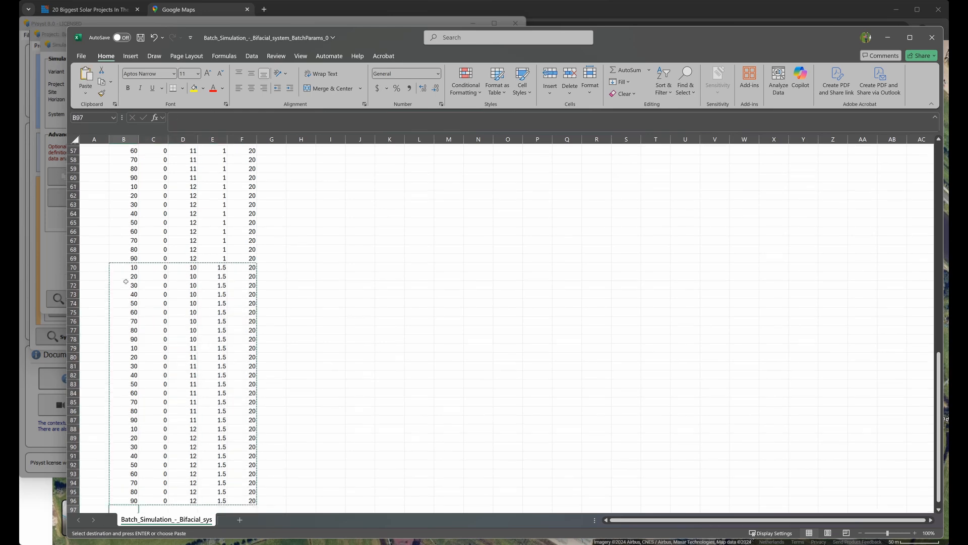
key("ctrl+v")
Set the height over ground to 2 for all runs in rows 97 to 123
key("Right")
key("Right")
key("Right")
type("2")
key("Return")
key("Up")
key("ctrl+shift+Down")
key("ctrl+d")
Duplicate the complete parameter block B16:F123 directly below itself, starting at B124
key("Left")
key("Left")
key("Left")
key("ctrl+Up")
key("ctrl+shift+Down")
key("shift+Right")
key("shift+Right")
key("shift+Right")
key("shift+Right")
key("ctrl+c")
key("ctrl+Down")
key("Down")
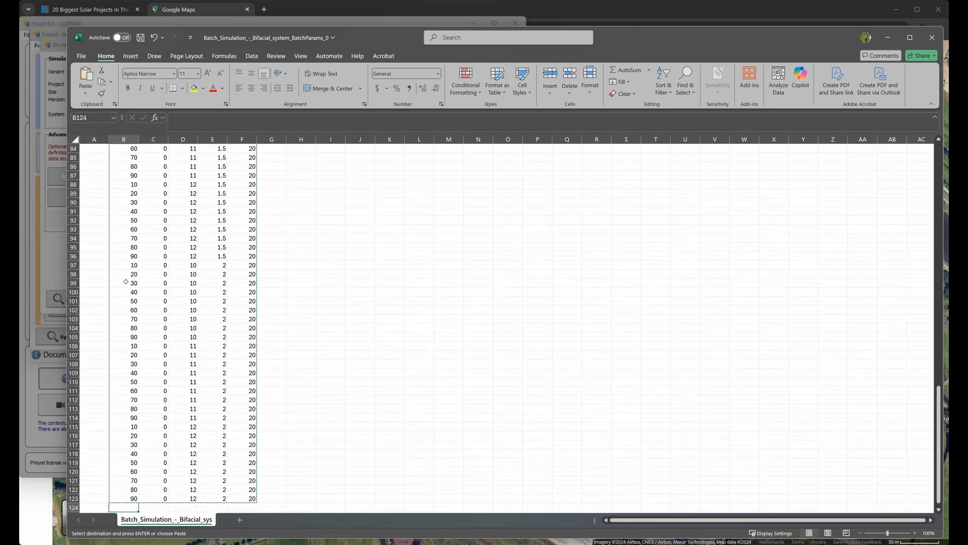
key("ctrl+v")
Set the albedo to 30 for all duplicated runs from row 124 down to the last row
key("Right")
key("Right")
key("Right")
key("Right")
type("30")
key("Return")
key("Up")
key("ctrl+shift+Down")
key("ctrl+d")
Extend the run identifiers from SIM_27 in A42 down to the last parameter row and save the workbook
key("Left")
key("Left")
key("Left")
key("Left")
key("Left")
key("ctrl+Up")
key("shift+Up")
double_click(109, 161)
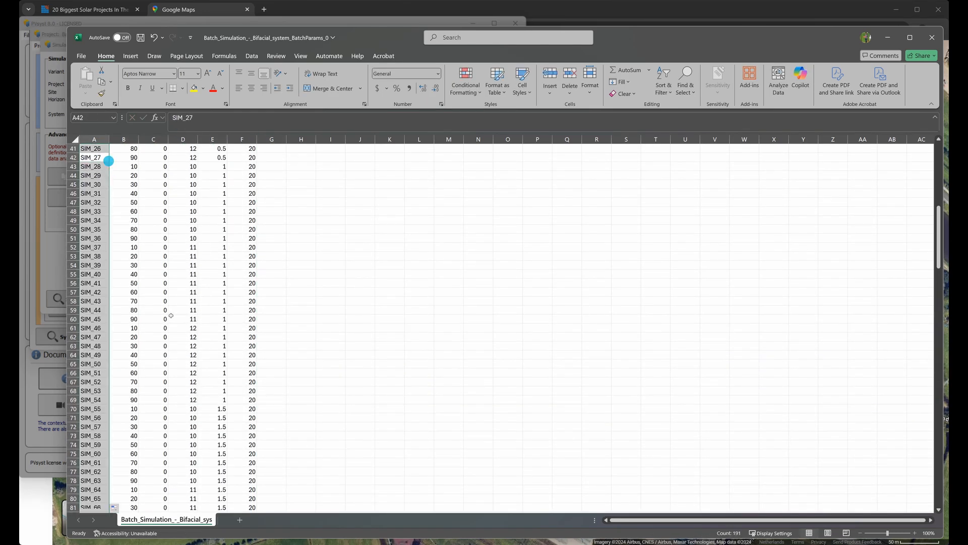
key("ctrl+Down")
key("ctrl+s")
Clear the helper notes listing the tilt, azimuth, pitch, height and albedo ranges beside the run table
key("Right")
key("ctrl+Up")
key("ctrl+Up")
key("ctrl+Up")
key("ctrl+Up")
key("Right")
key("Right")
key("Right")
key("Right")
key("Right")
key("Right")
key("Right")
key("Right")
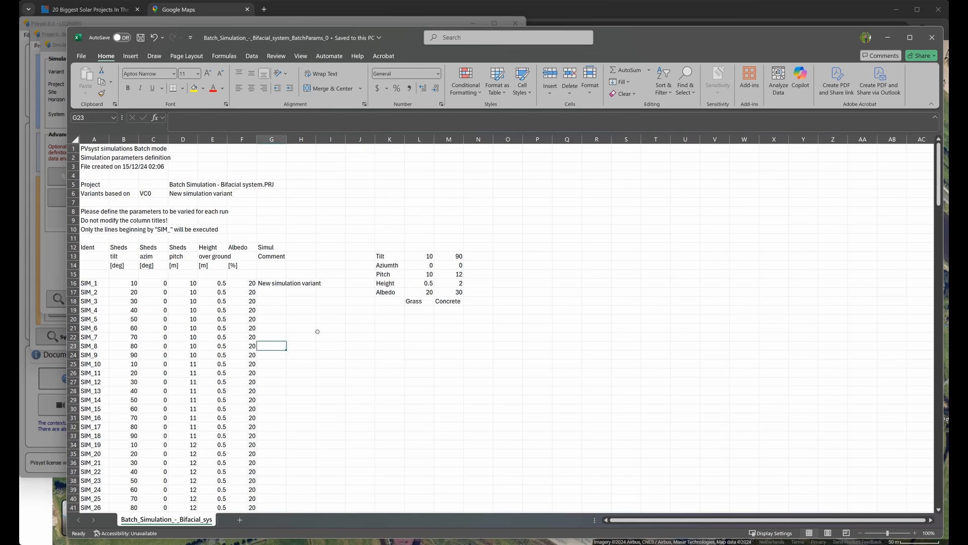
left_click_drag(360, 238, 508, 363)
key("Delete")
Switch to PVsyst and run the simulation of the new variant in batch mode, confirming its execution
key("alt+Tab")
left_click(553, 333)
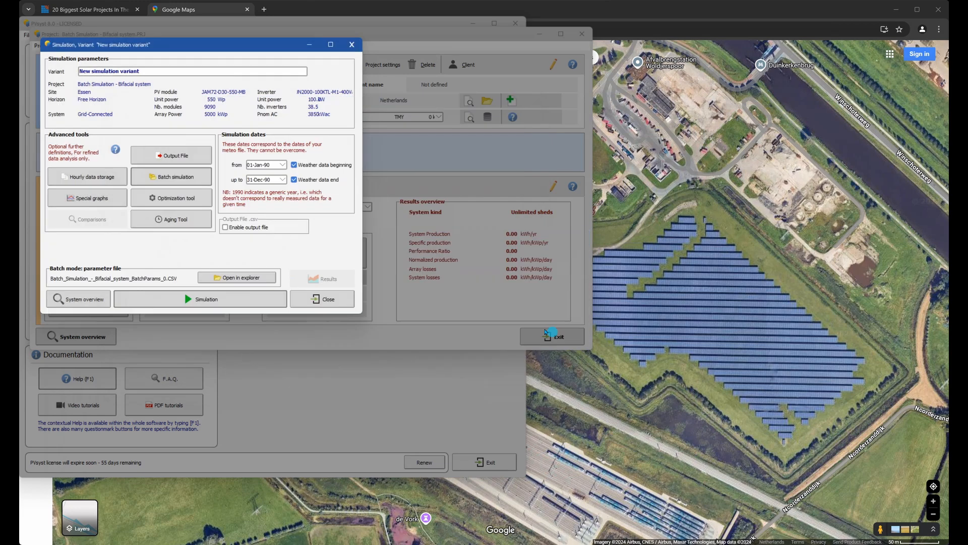
left_click(212, 301)
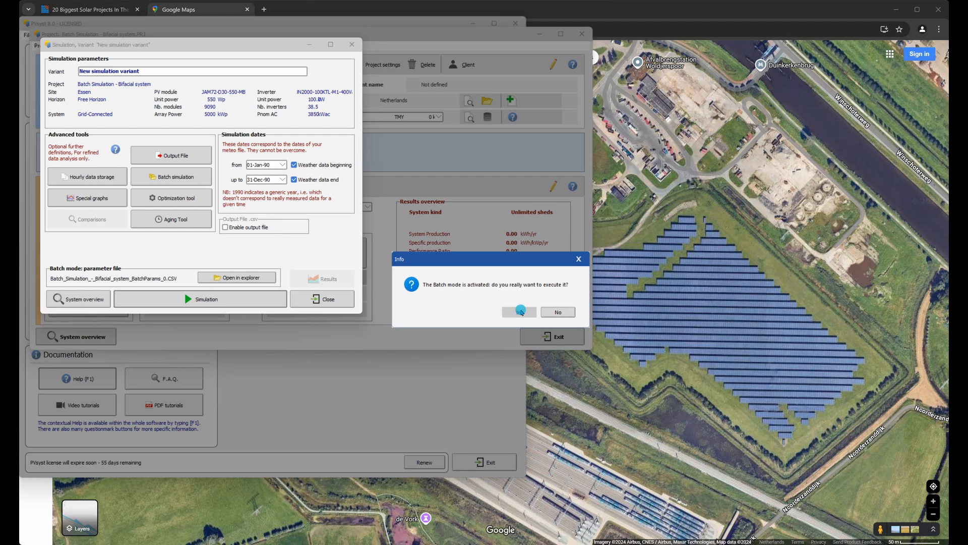
left_click(524, 311)
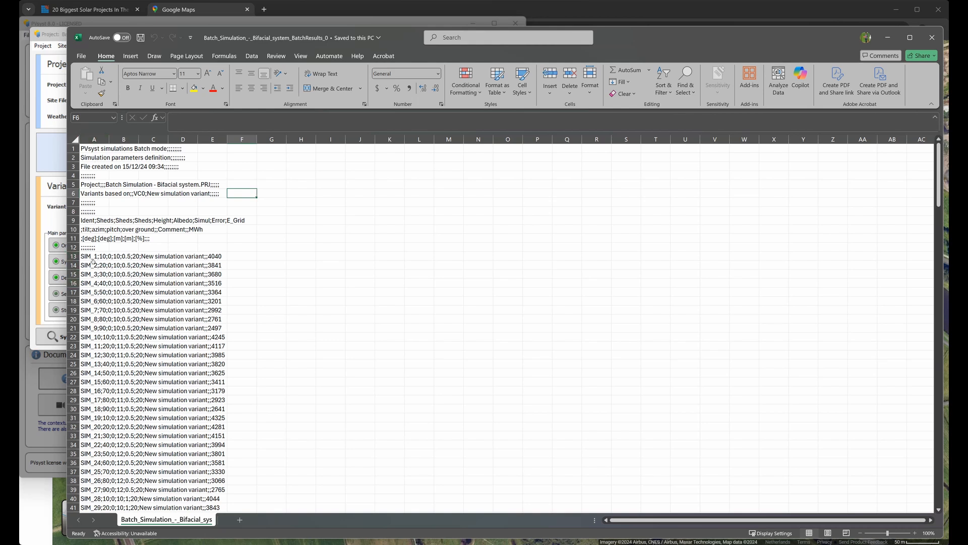
left_click_drag(92, 261, 208, 436)
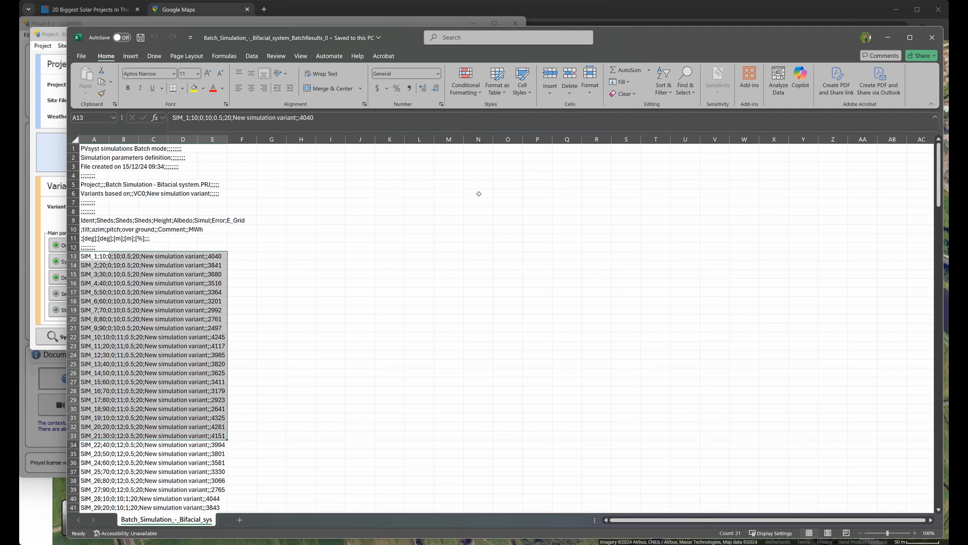
left_click(249, 57)
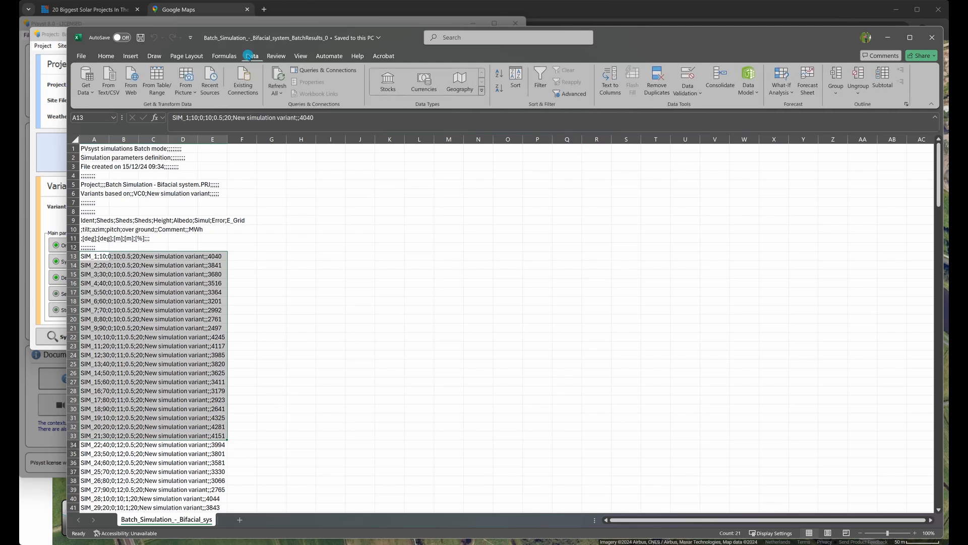
left_click(612, 88)
left_click(488, 304)
left_click(446, 335)
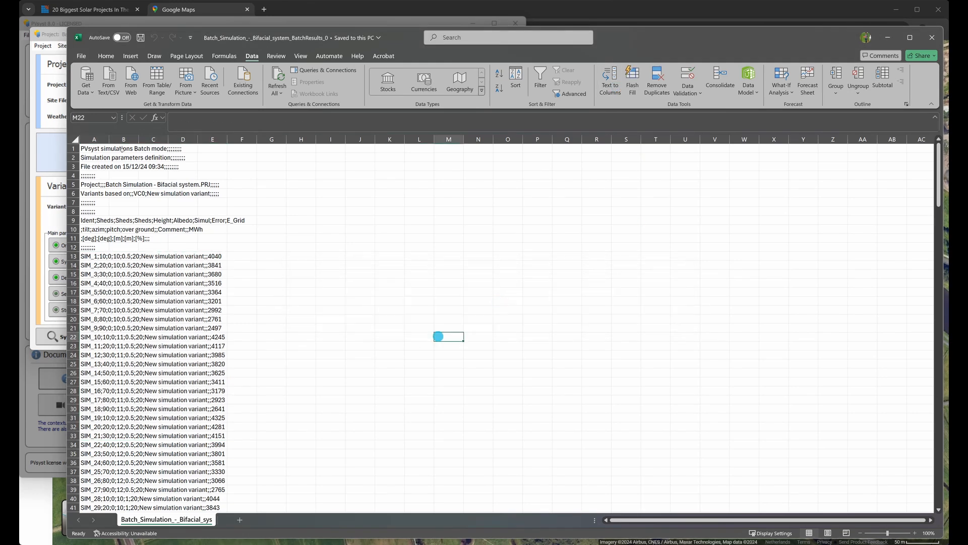
Split column A of the batch results into separate columns using tab and semicolon delimiters
left_click(94, 139)
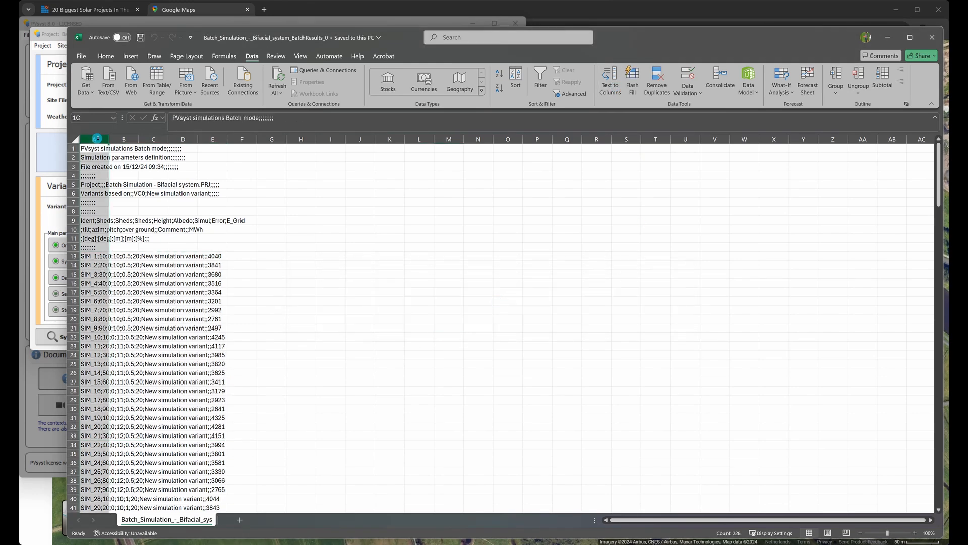
left_click(608, 89)
left_click(540, 340)
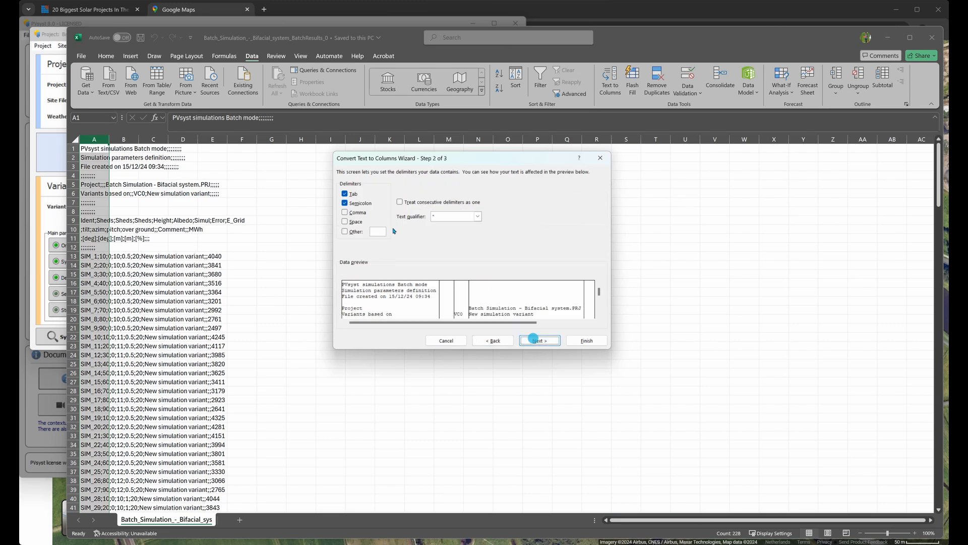
left_click(585, 340)
left_click(411, 299)
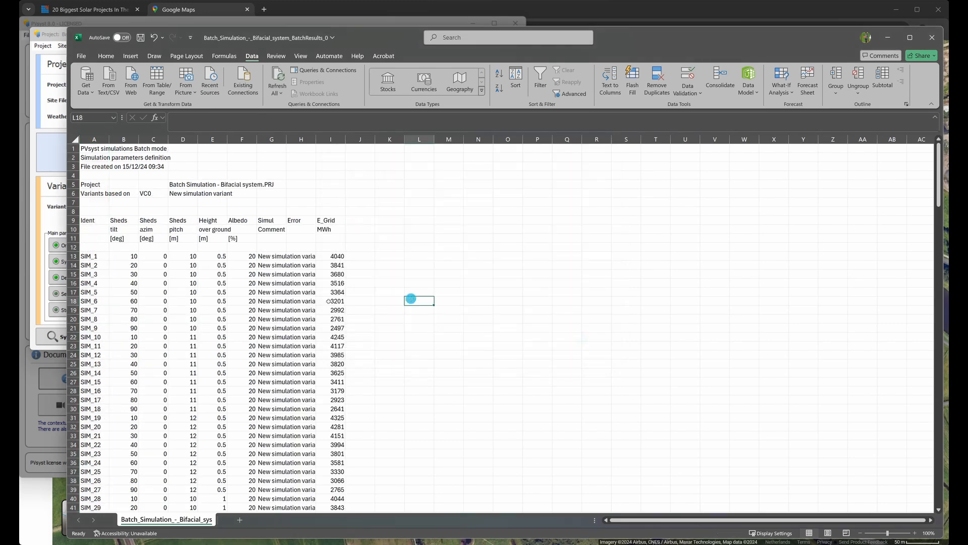
Autofit the widths of columns A to I and narrow column A
left_click_drag(103, 141, 331, 168)
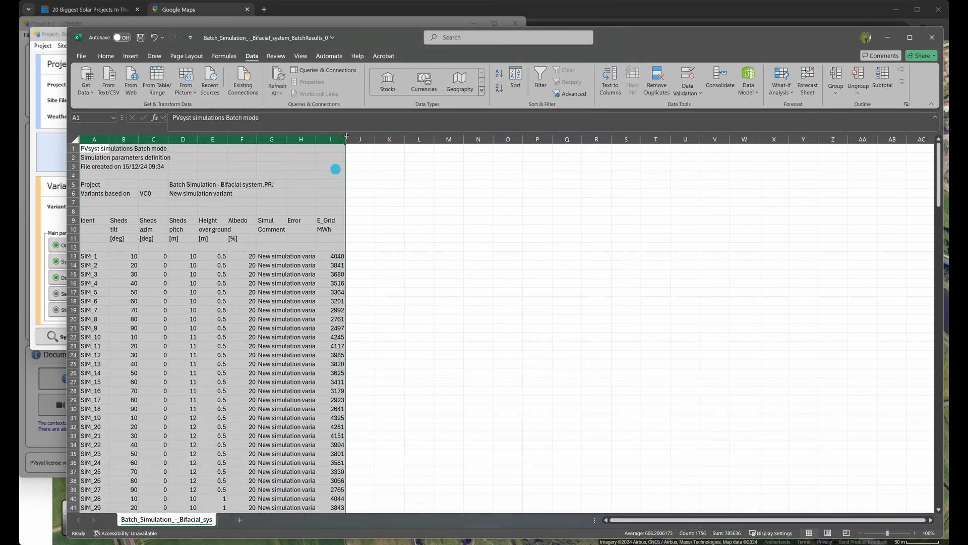
double_click(345, 139)
left_click(371, 266)
left_click_drag(172, 144, 135, 144)
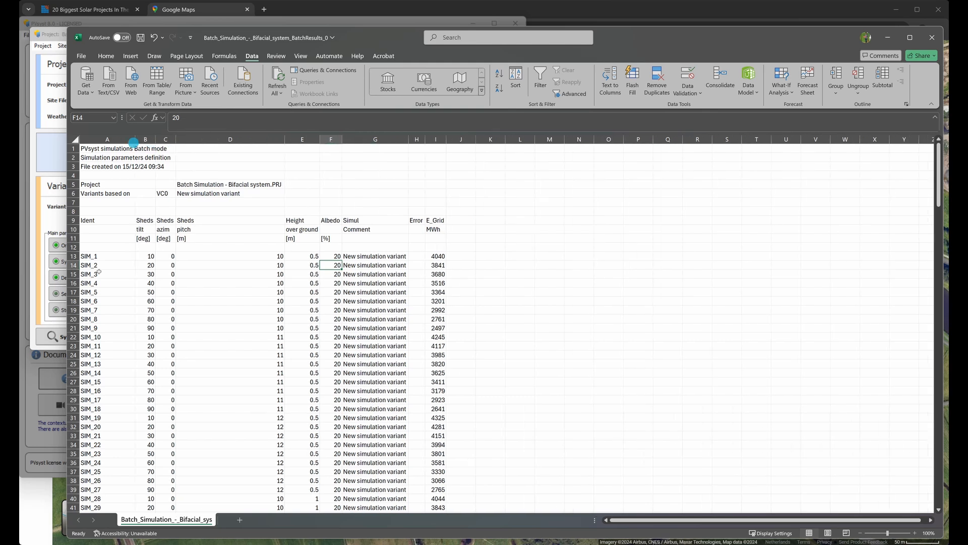
Examine the run identifiers, tilt, azimuth, pitch, height, comment, error and E_Grid columns of the batch results
left_click_drag(100, 256, 103, 302)
left_click_drag(149, 258, 168, 320)
left_click_drag(212, 276, 224, 347)
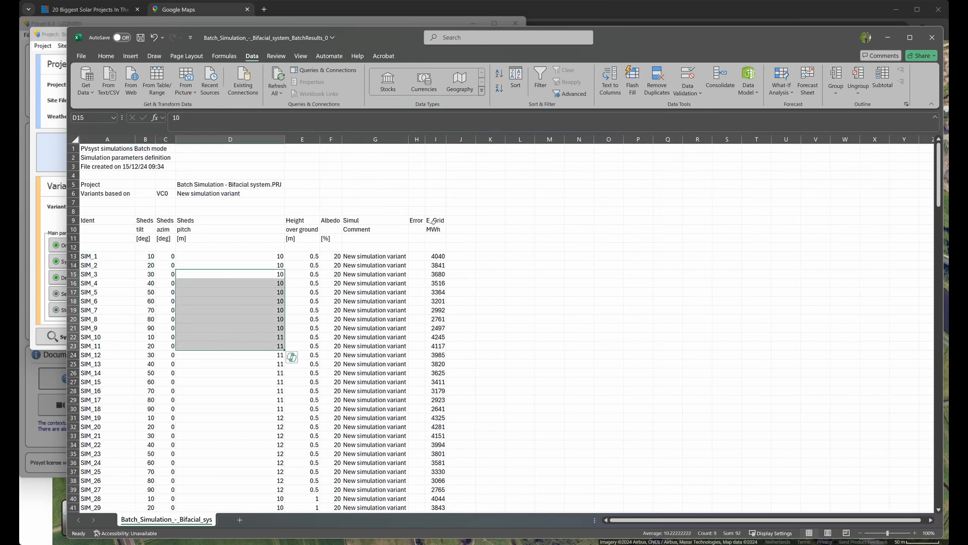
left_click_drag(416, 253, 415, 427)
left_click_drag(432, 257, 439, 391)
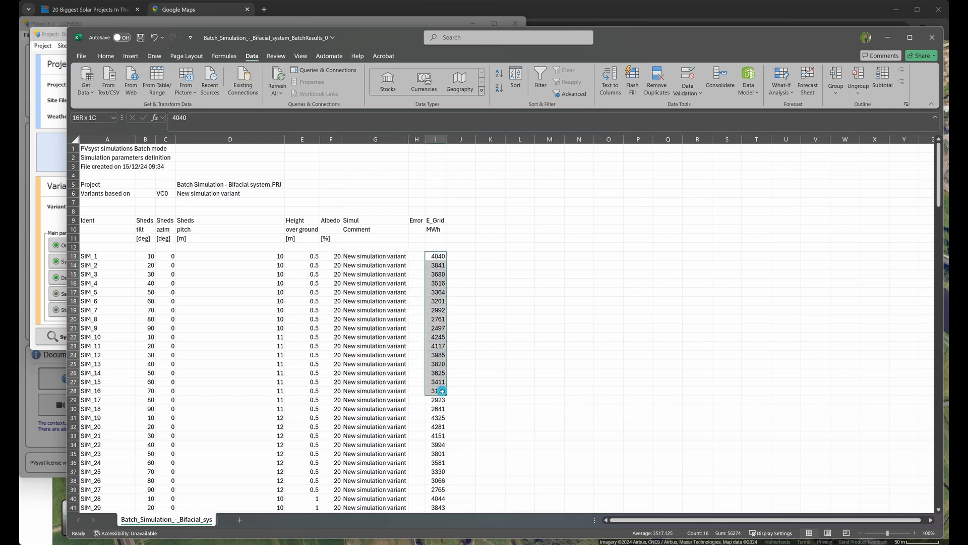
left_click(487, 329)
left_click(306, 283)
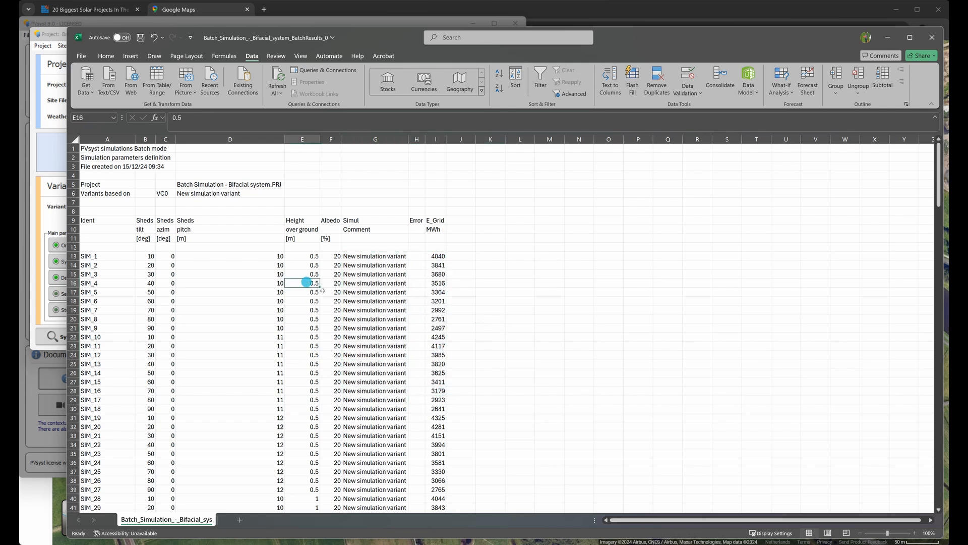
left_click_drag(358, 142, 417, 141)
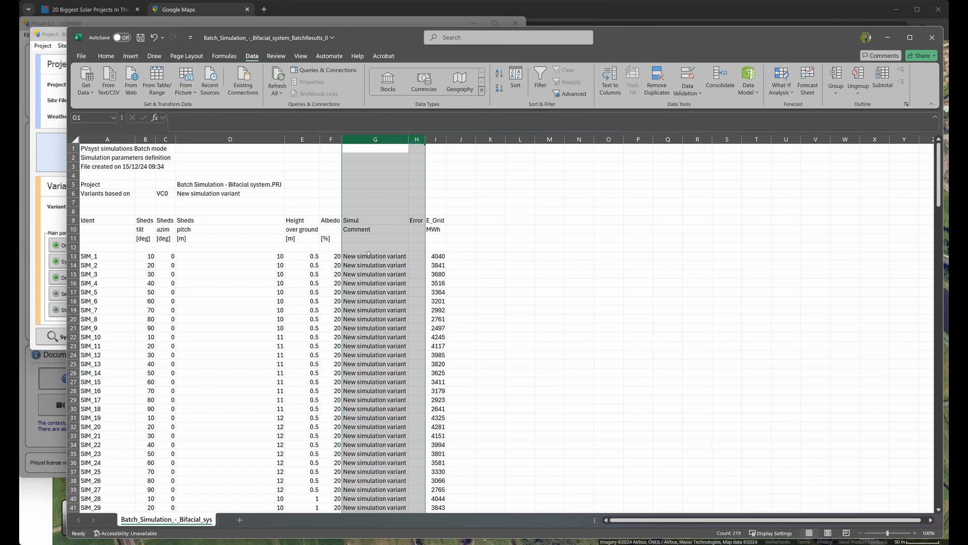
Copy the entire batch results sheet into a new worksheet
left_click(373, 292)
key("ctrl+a")
key("ctrl+a")
key("ctrl+c")
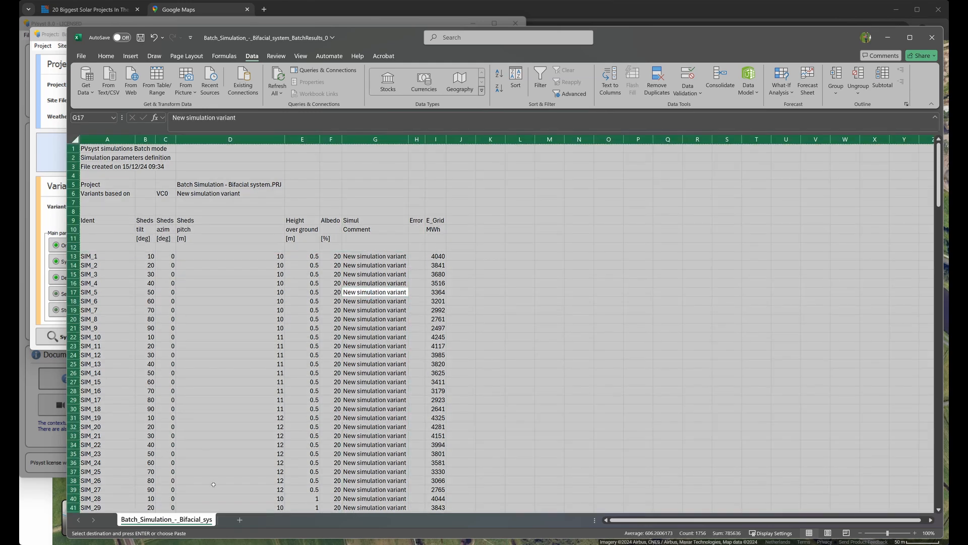
left_click(244, 519)
key("ctrl+v")
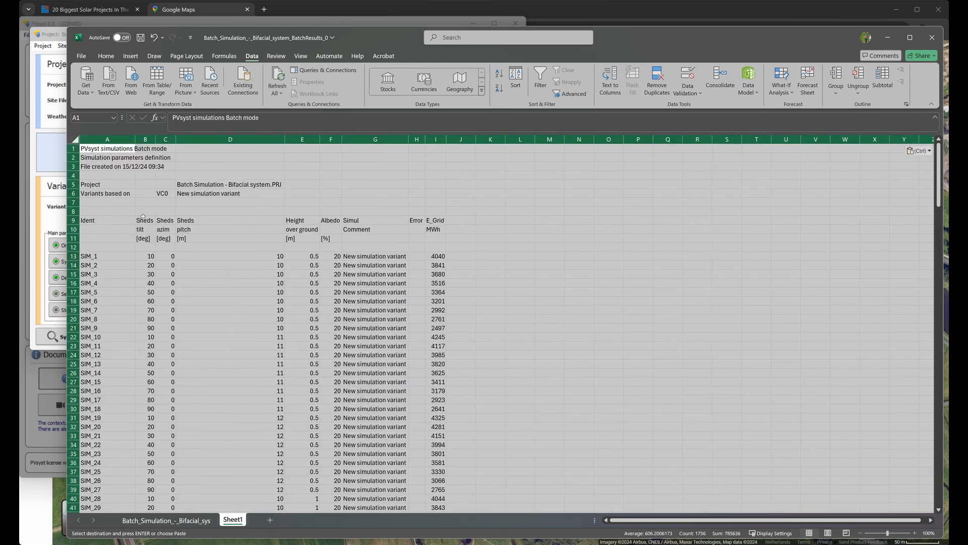
Delete rows 1 to 8 above the column headings in Sheet1
left_click(145, 220)
left_click_drag(73, 211, 75, 128)
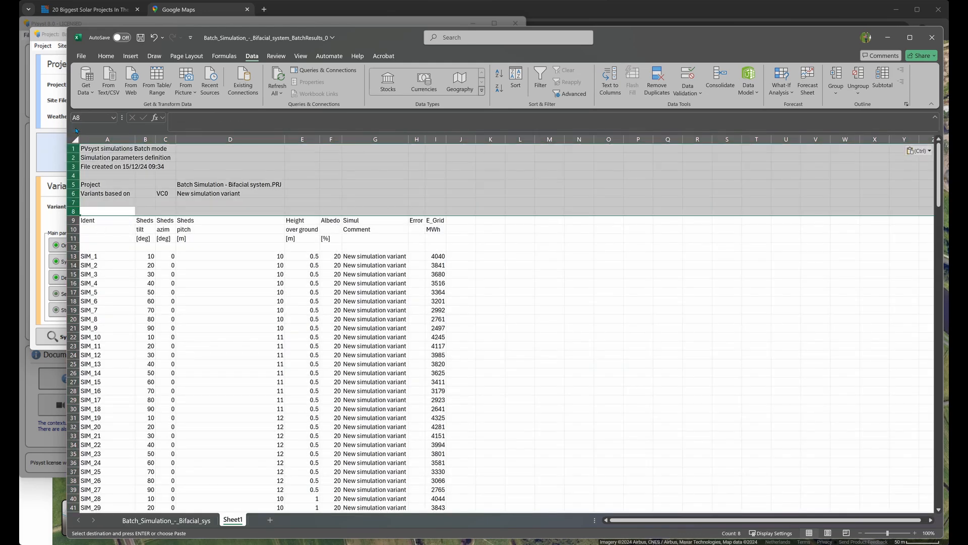
key("ctrl+minus")
left_click(364, 284)
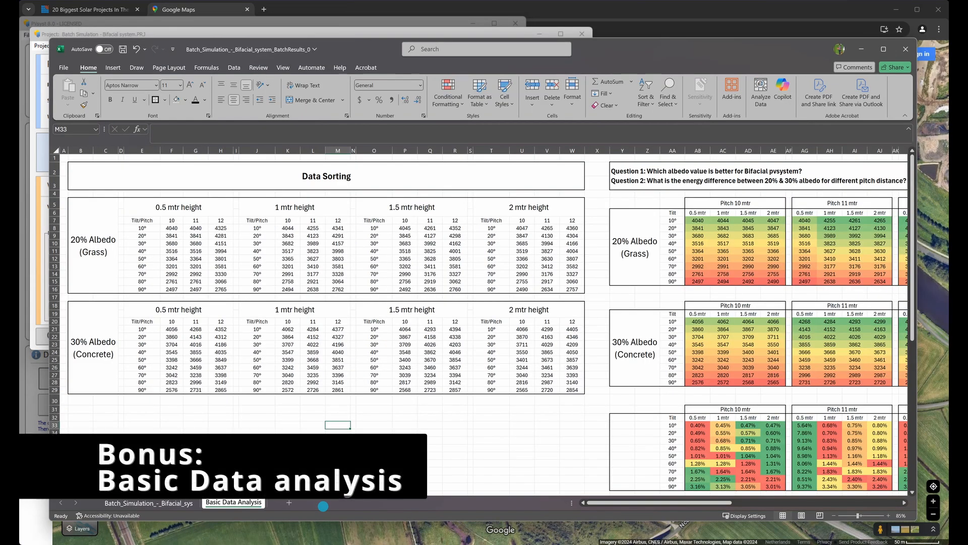
Review the Data Sorting tables for 20% and 30% albedo, grouped by 0.5, 1, 1.5 and 2 mtr height
left_click_drag(359, 175, 339, 375)
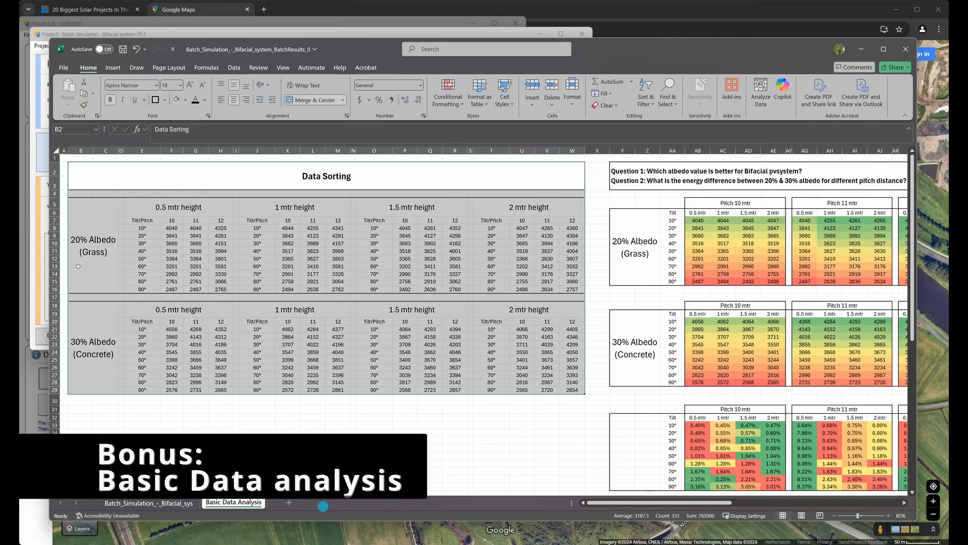
left_click(230, 212)
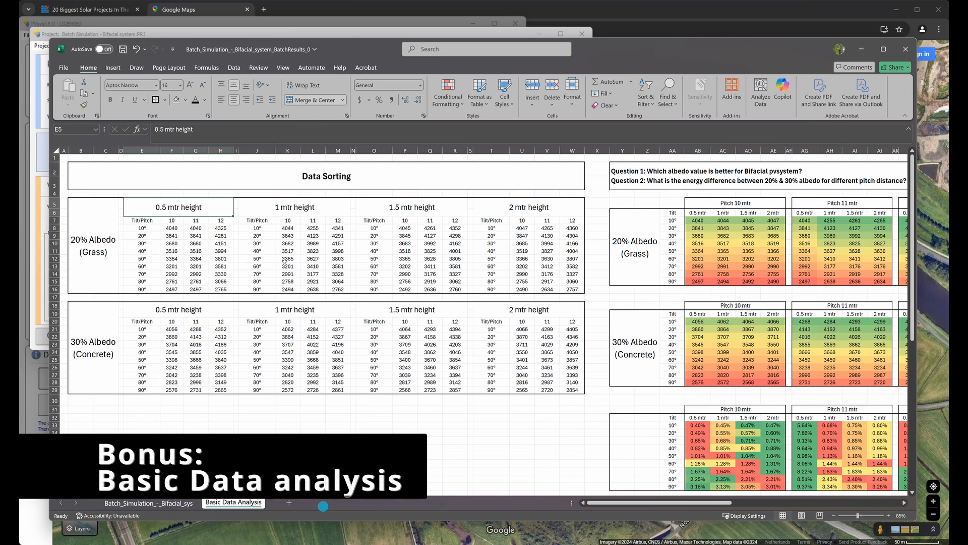
left_click(103, 257)
left_click(96, 350)
left_click_drag(95, 261, 509, 258)
left_click_drag(469, 176, 508, 379)
Compare the 20% and 30% albedo heatmap tables for pitches of 10, 11 and 12 mtr
scroll(491, 409, "right", 1)
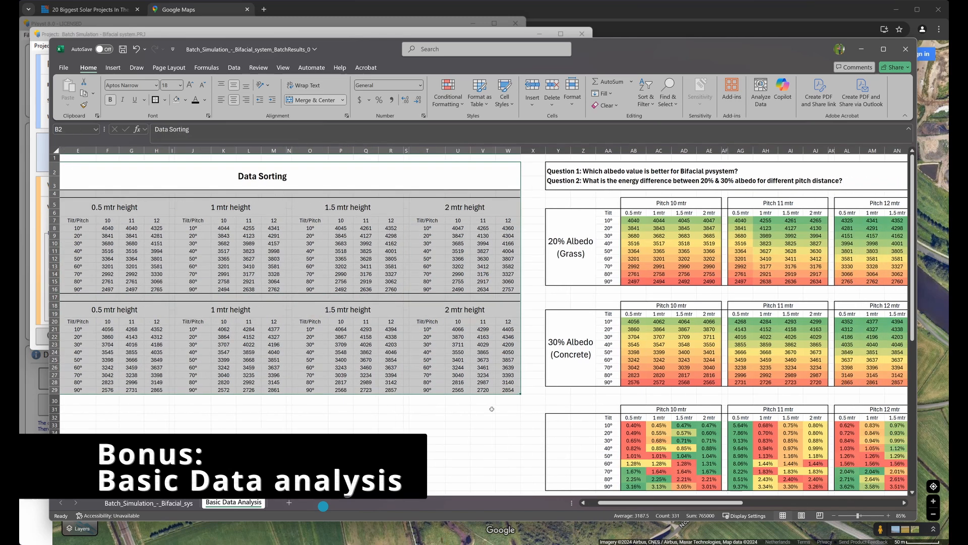
scroll(492, 409, "right", 3)
left_click(482, 367)
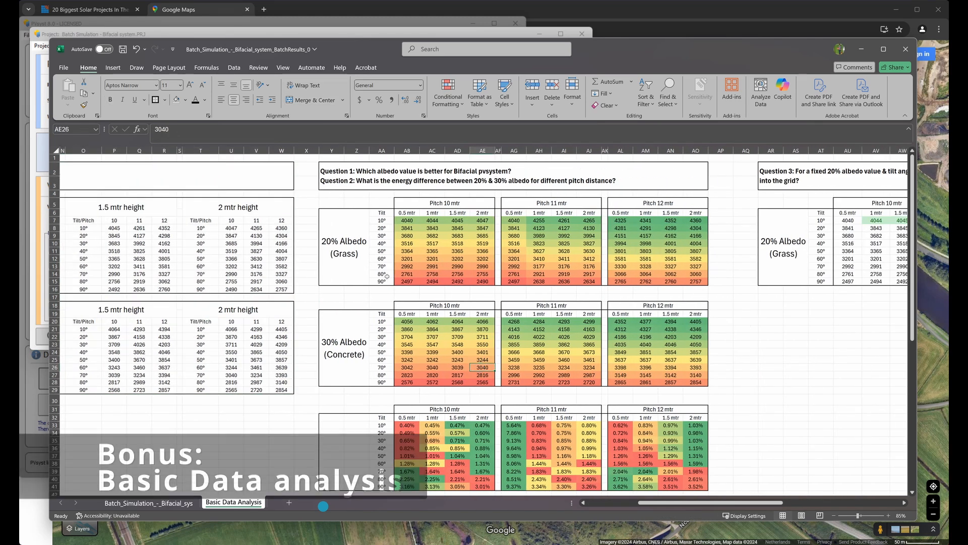
left_click(352, 255)
left_click(346, 343)
left_click_drag(407, 221, 685, 285)
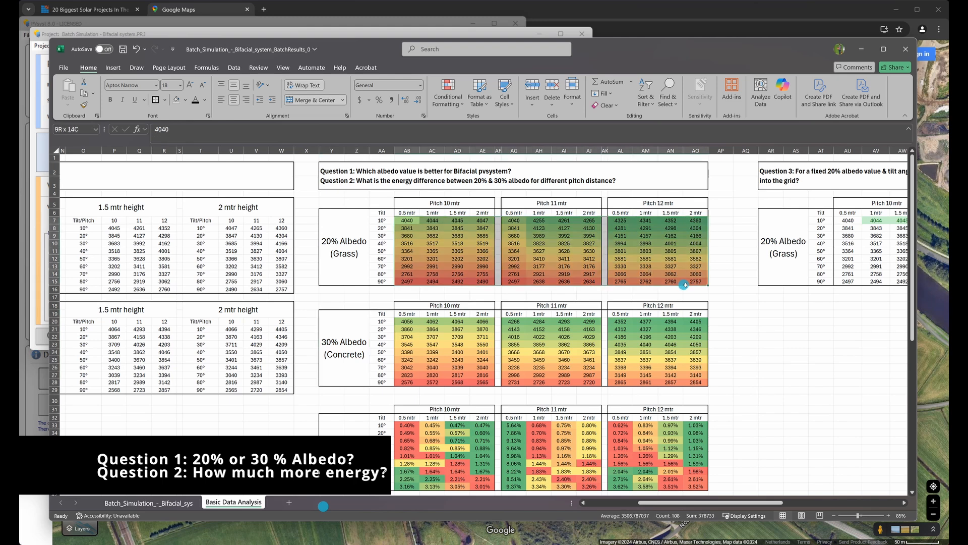
left_click(771, 344)
left_click_drag(340, 364, 704, 368)
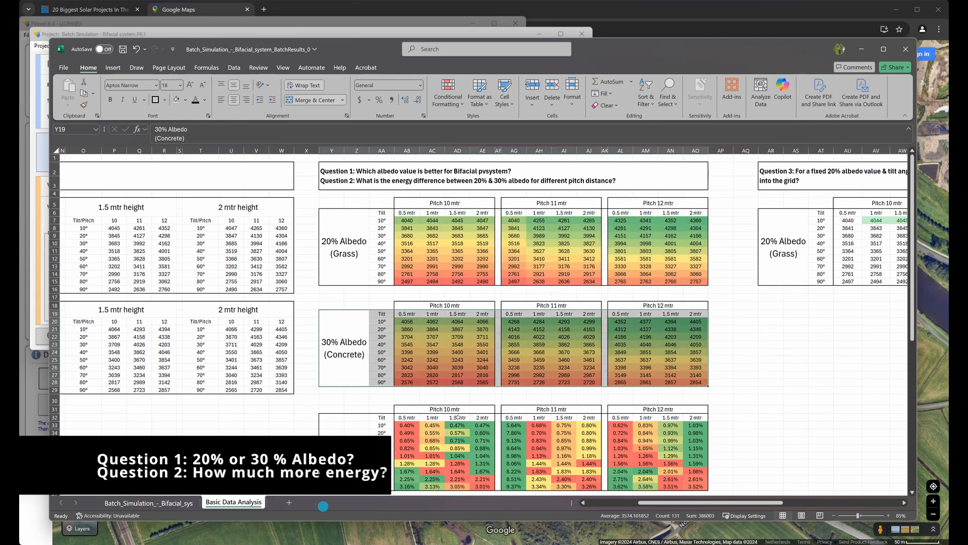
Read Questions 1 and 2 on albedo choice and energy difference, and highlight the percentage table beneath the heatmaps
left_click(349, 183)
left_click(189, 138)
left_click(430, 139)
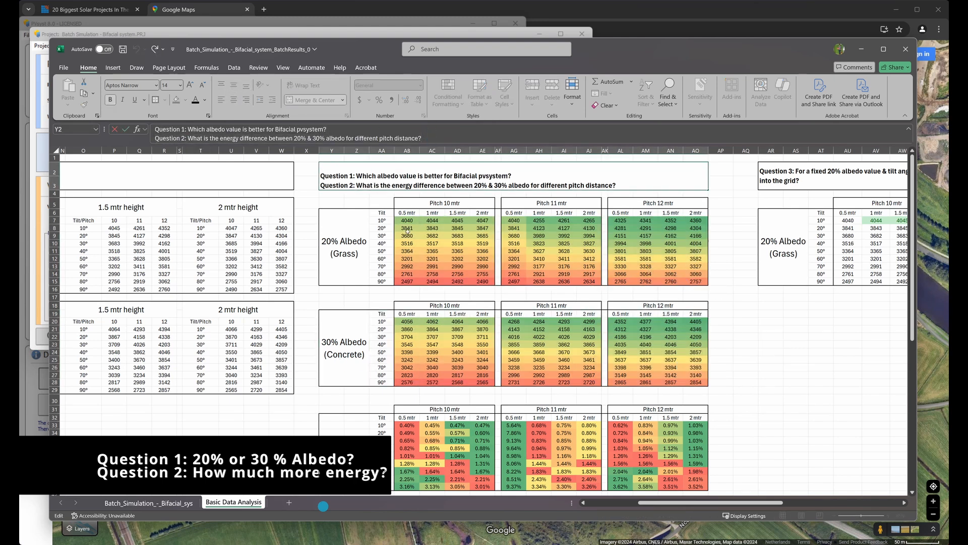
left_click(761, 358)
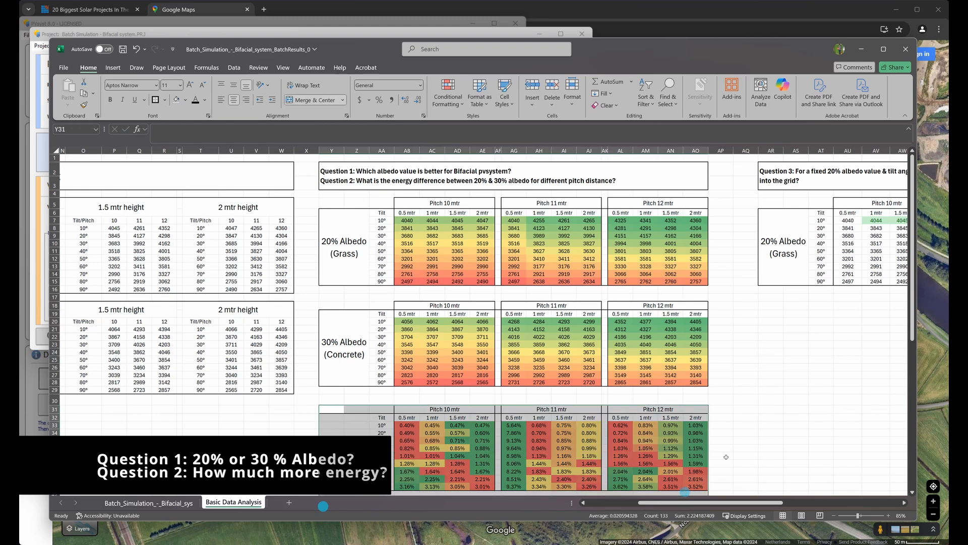
Examine the percentage table of energy differences between 20% and 30% albedo, comparing it with the two heatmaps above
left_click_drag(483, 425, 484, 486)
left_click_drag(407, 425, 487, 487)
left_click(457, 479)
left_click(408, 425)
left_click(350, 358)
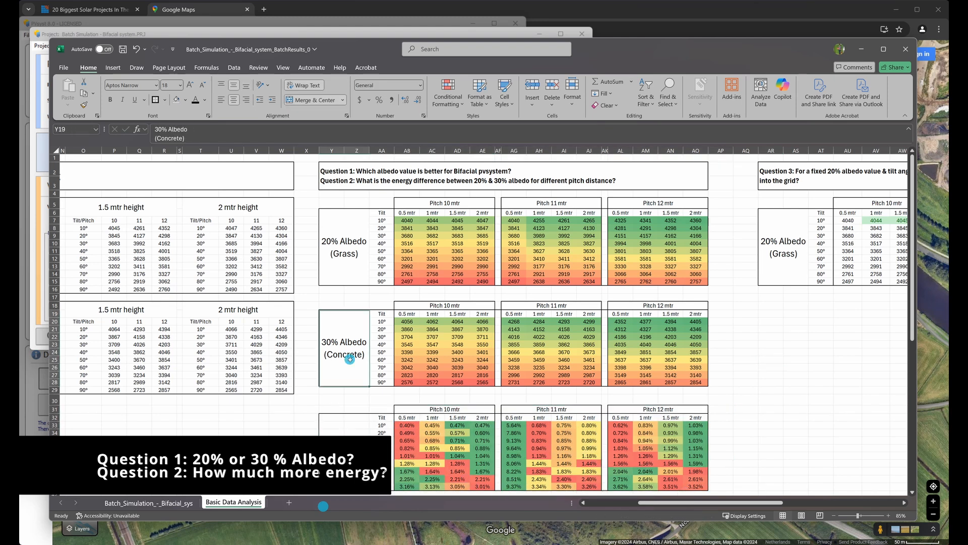
left_click(347, 252)
left_click(407, 426)
left_click(589, 486)
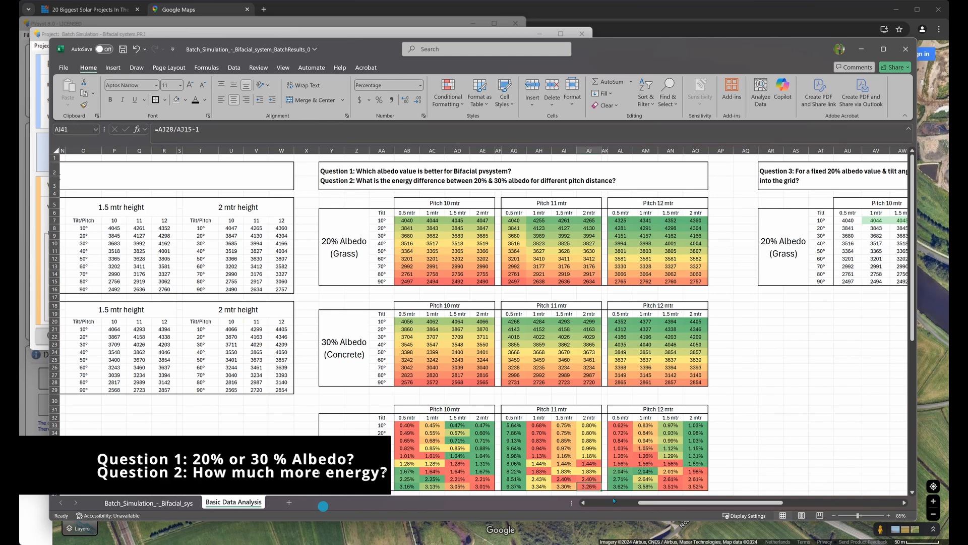
left_click(750, 435)
Read Question 3 and examine the 20% albedo table at 10° tilt for pitches of 10 and 12 mtr
scroll(753, 434, "right", 9)
left_click(191, 179)
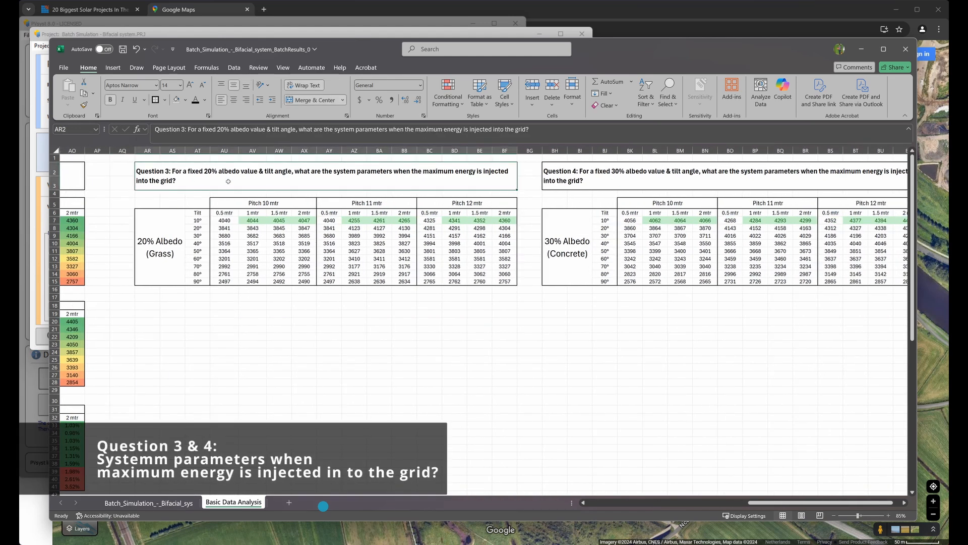
left_click(225, 383)
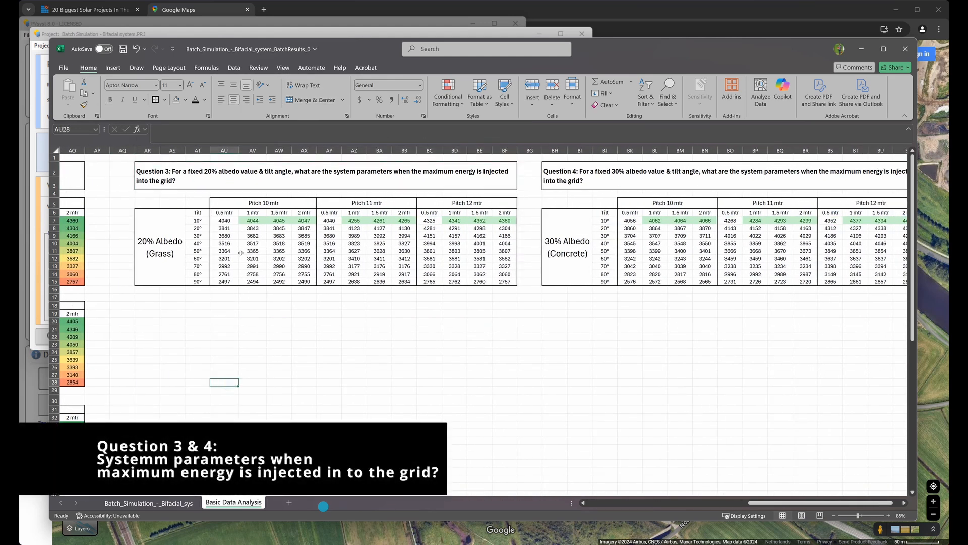
left_click_drag(164, 253, 493, 255)
left_click(343, 354)
left_click(167, 258)
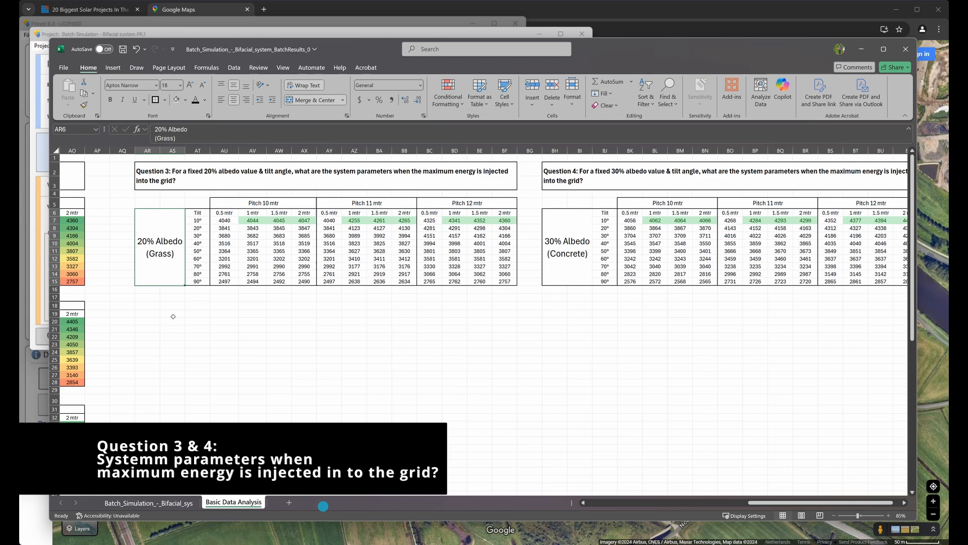
left_click(201, 219)
left_click_drag(262, 203, 267, 220)
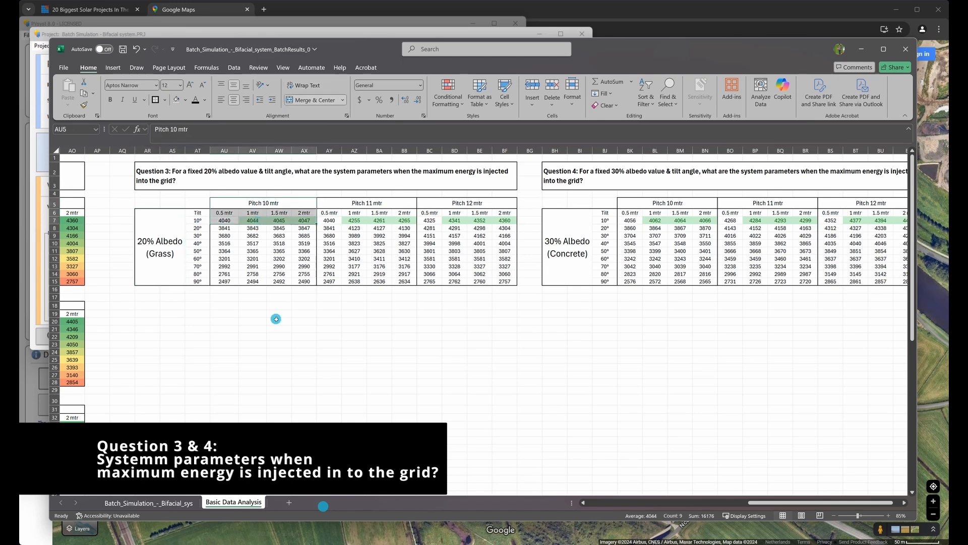
left_click(276, 319)
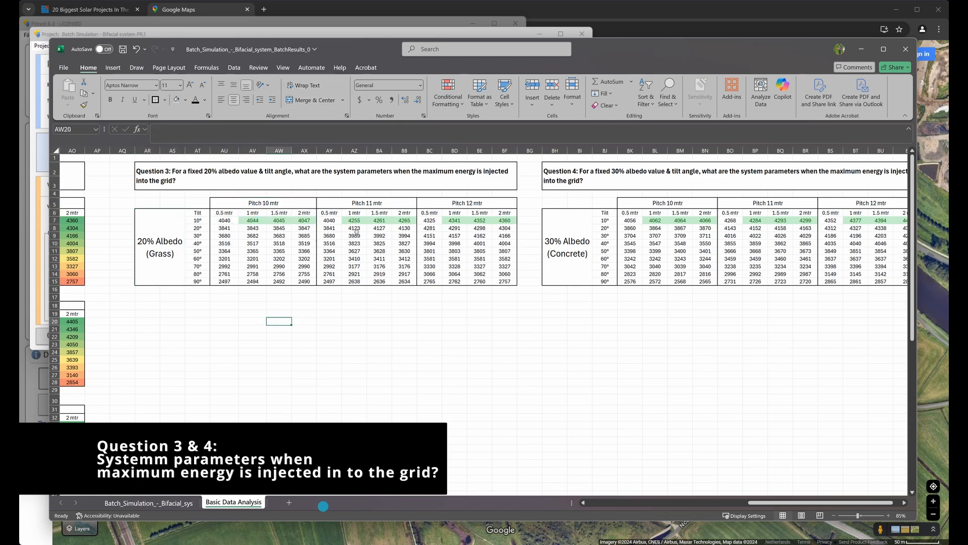
left_click_drag(453, 221, 455, 203)
left_click(540, 298)
Review the 30% albedo table for Question 4 and compare the 20% albedo values for 1 and 2 mtr height at 10° tilt and 10 mtr pitch
left_click_drag(580, 275, 899, 263)
left_click(584, 348)
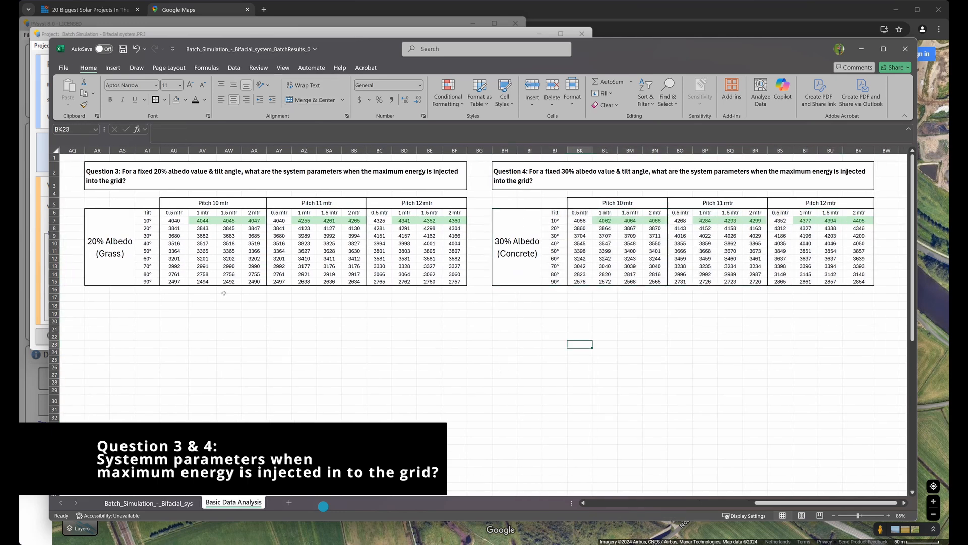
left_click(227, 322)
left_click(213, 204)
left_click(203, 220)
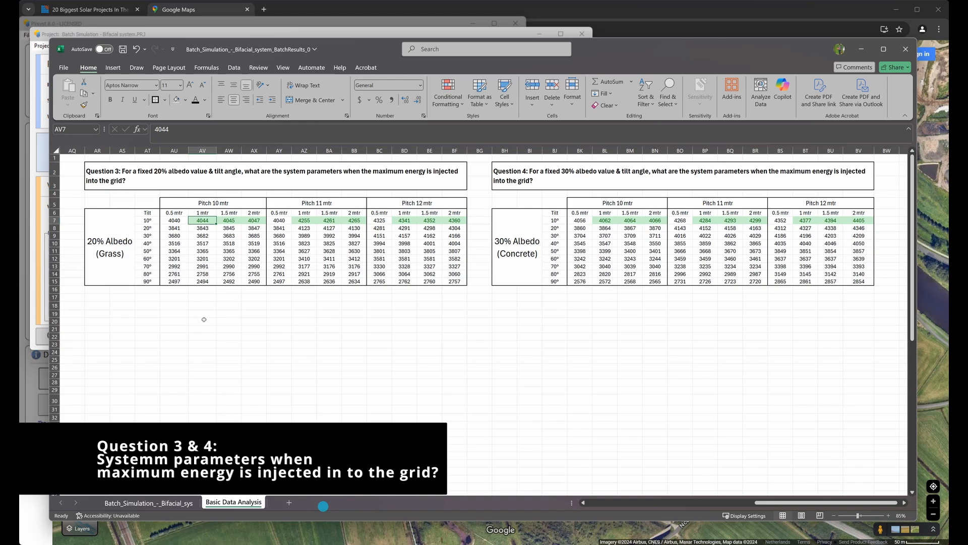
left_click(250, 220)
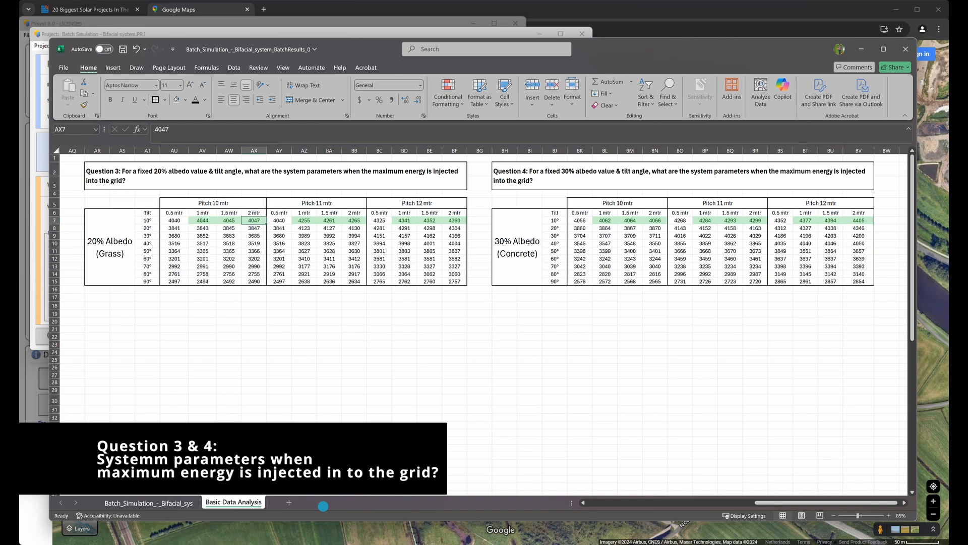
Return to the Data Sorting tables at the start of the Basic Data Analysis sheet and save the workbook
scroll(251, 227, "left", 14)
left_click_drag(227, 176, 225, 370)
left_click(221, 420)
left_click(172, 440)
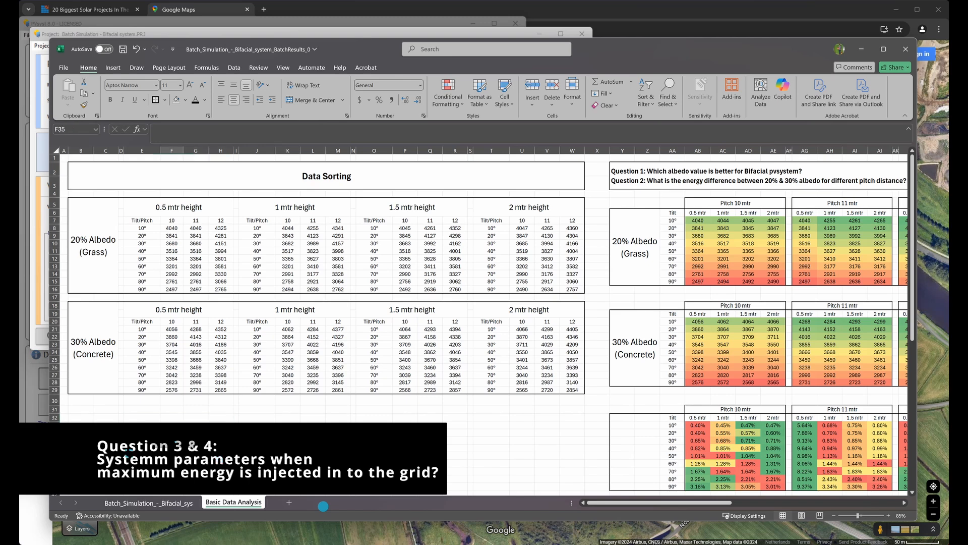
key("ctrl+s")
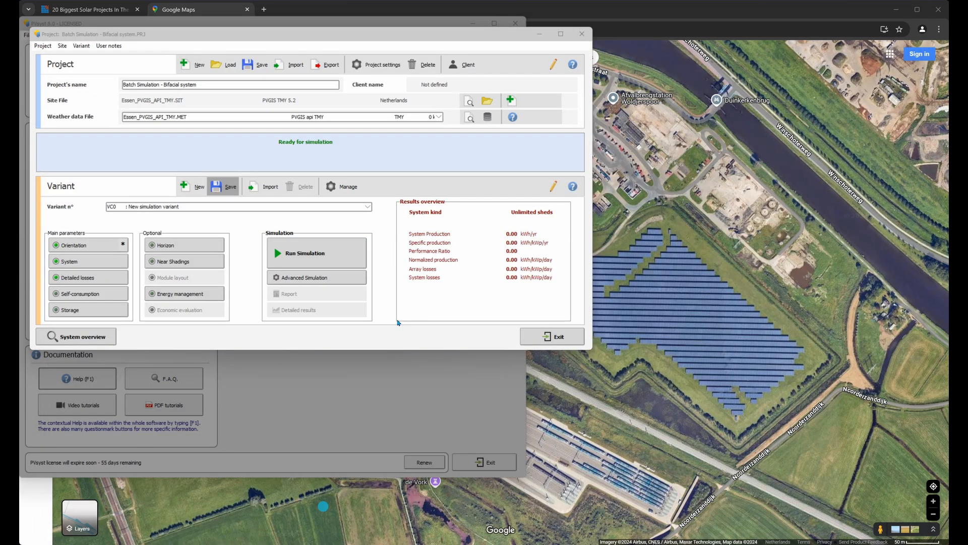
Switch to the PVsyst project and review the variant's orientation parameters and grid system definition
left_click(398, 322)
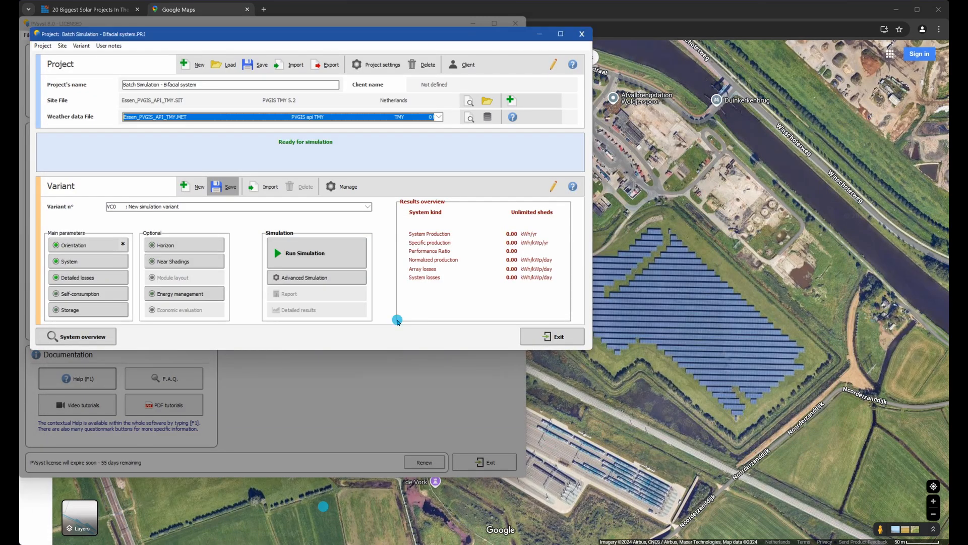
left_click(105, 245)
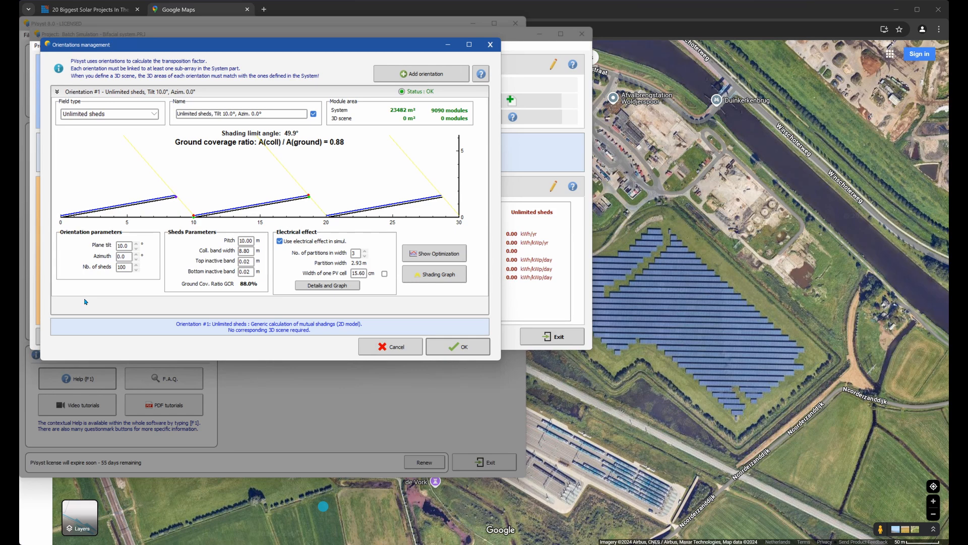
left_click(446, 352)
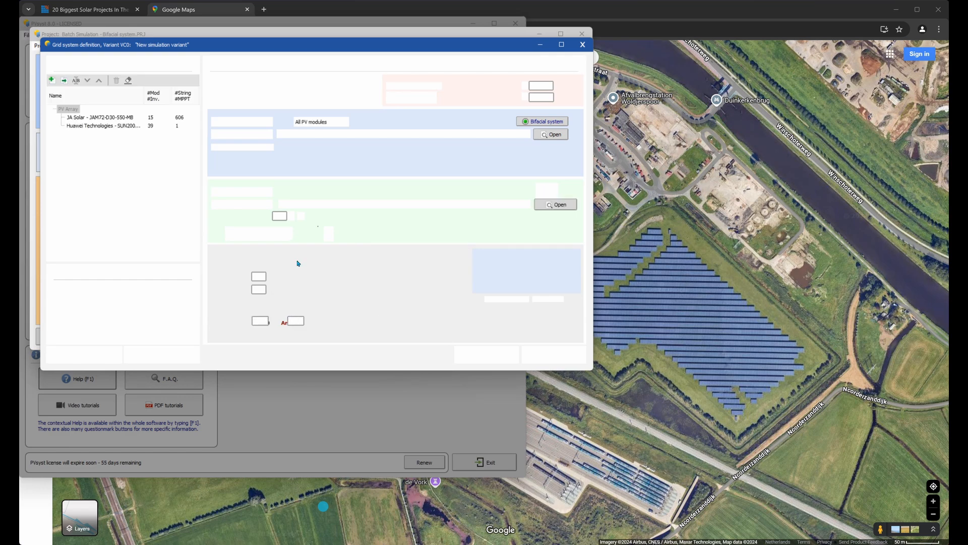
left_click(580, 43)
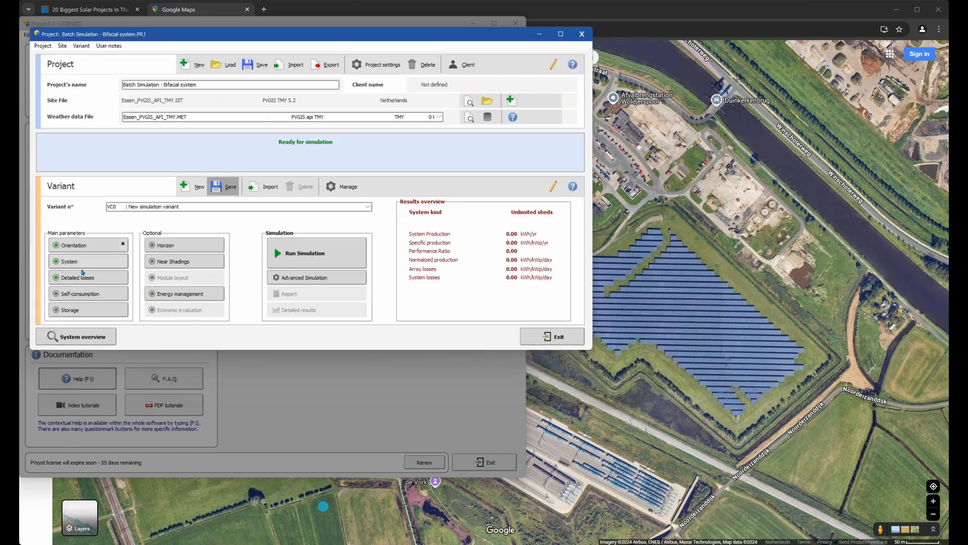